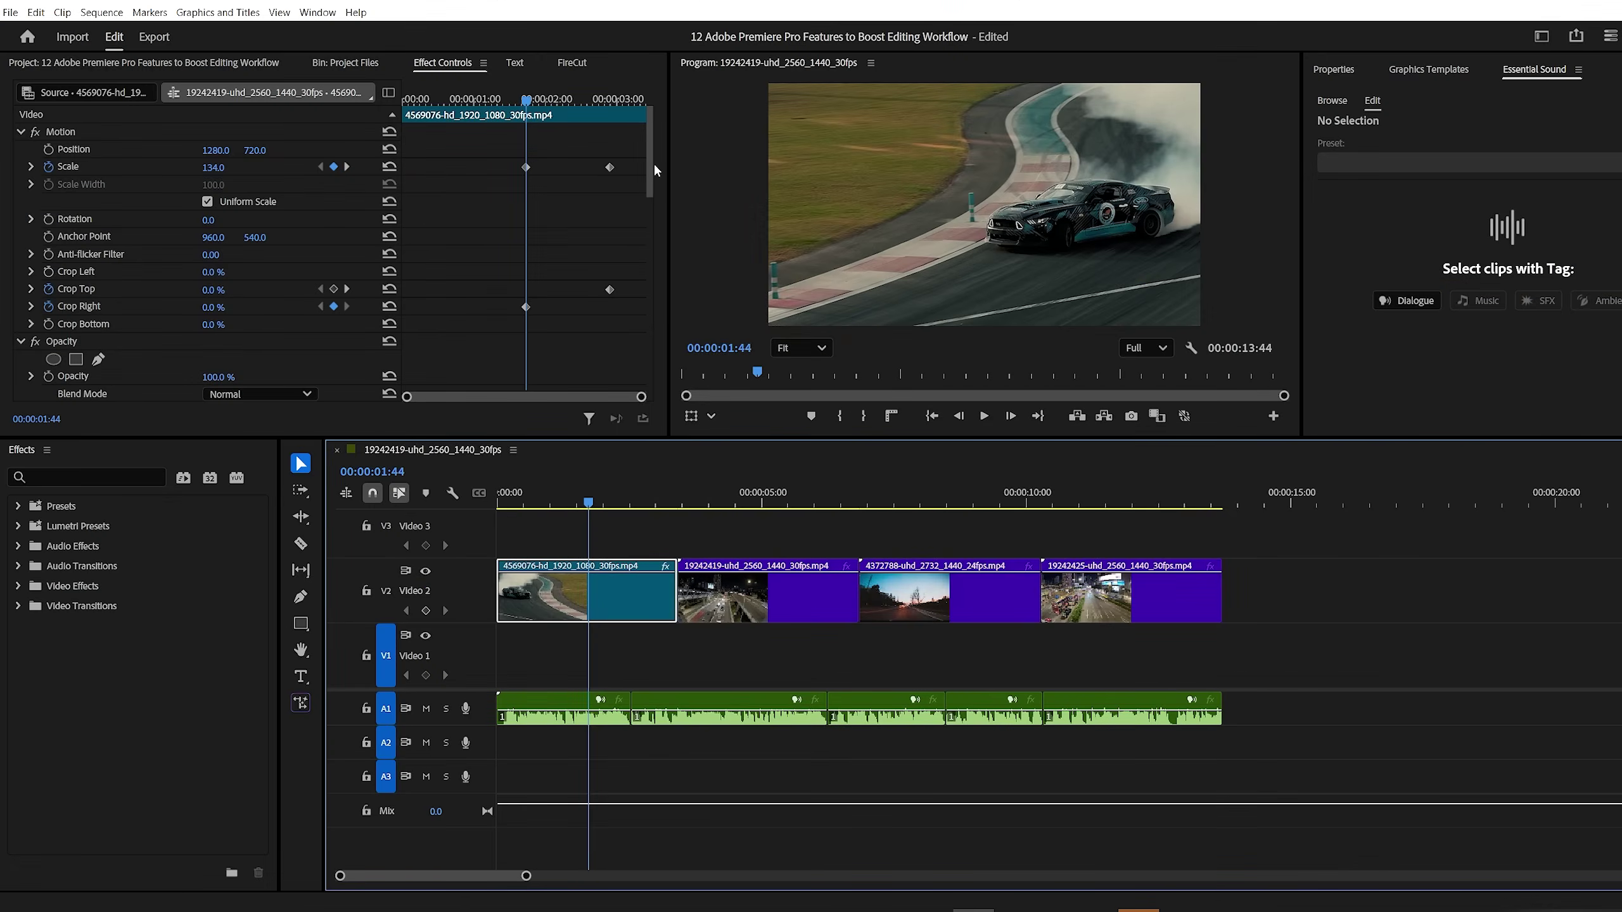
Step: Filter the drift clip's Effect Controls to show only keyframed properties: Scale, Crop Top, Crop Right, Speed
drag(652, 162, 652, 249)
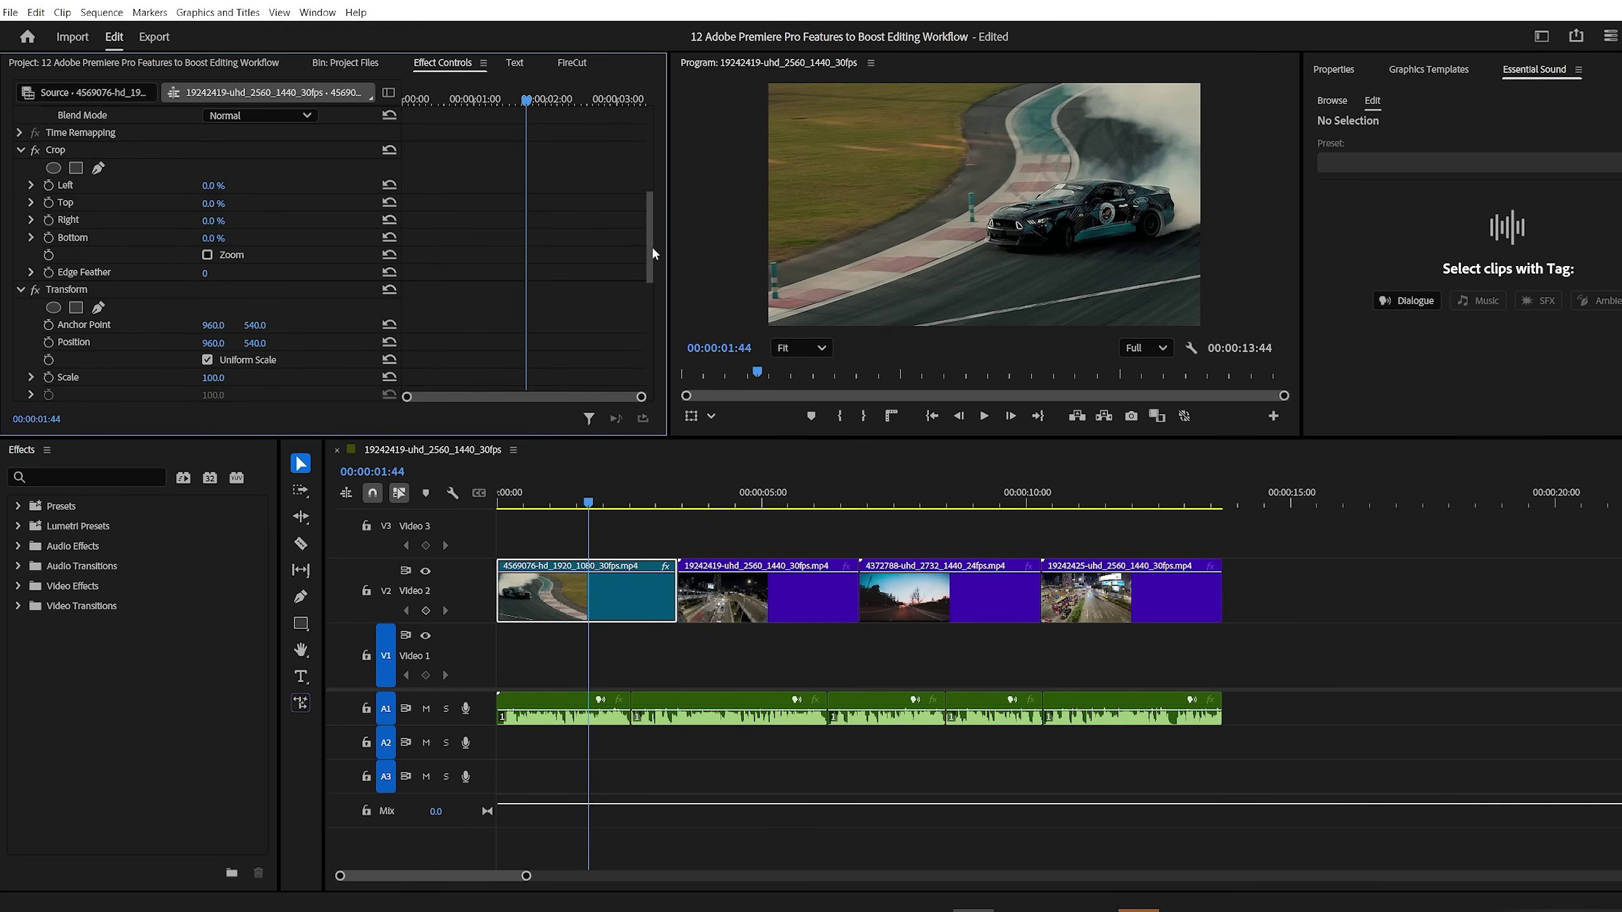
scroll(653, 251, up, 1)
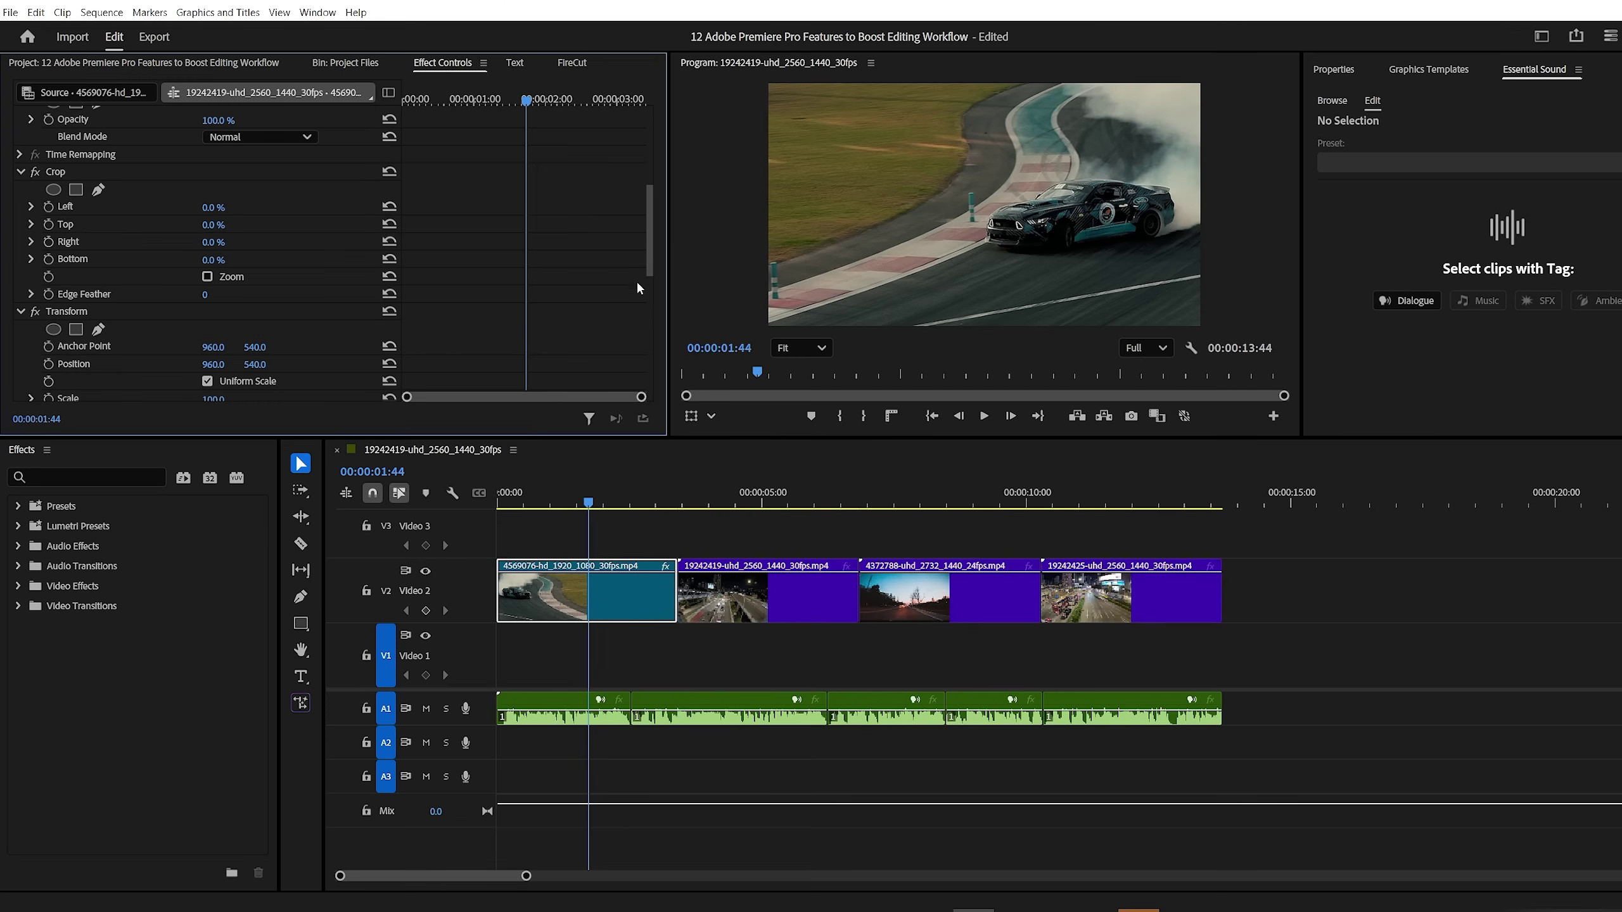
click(589, 420)
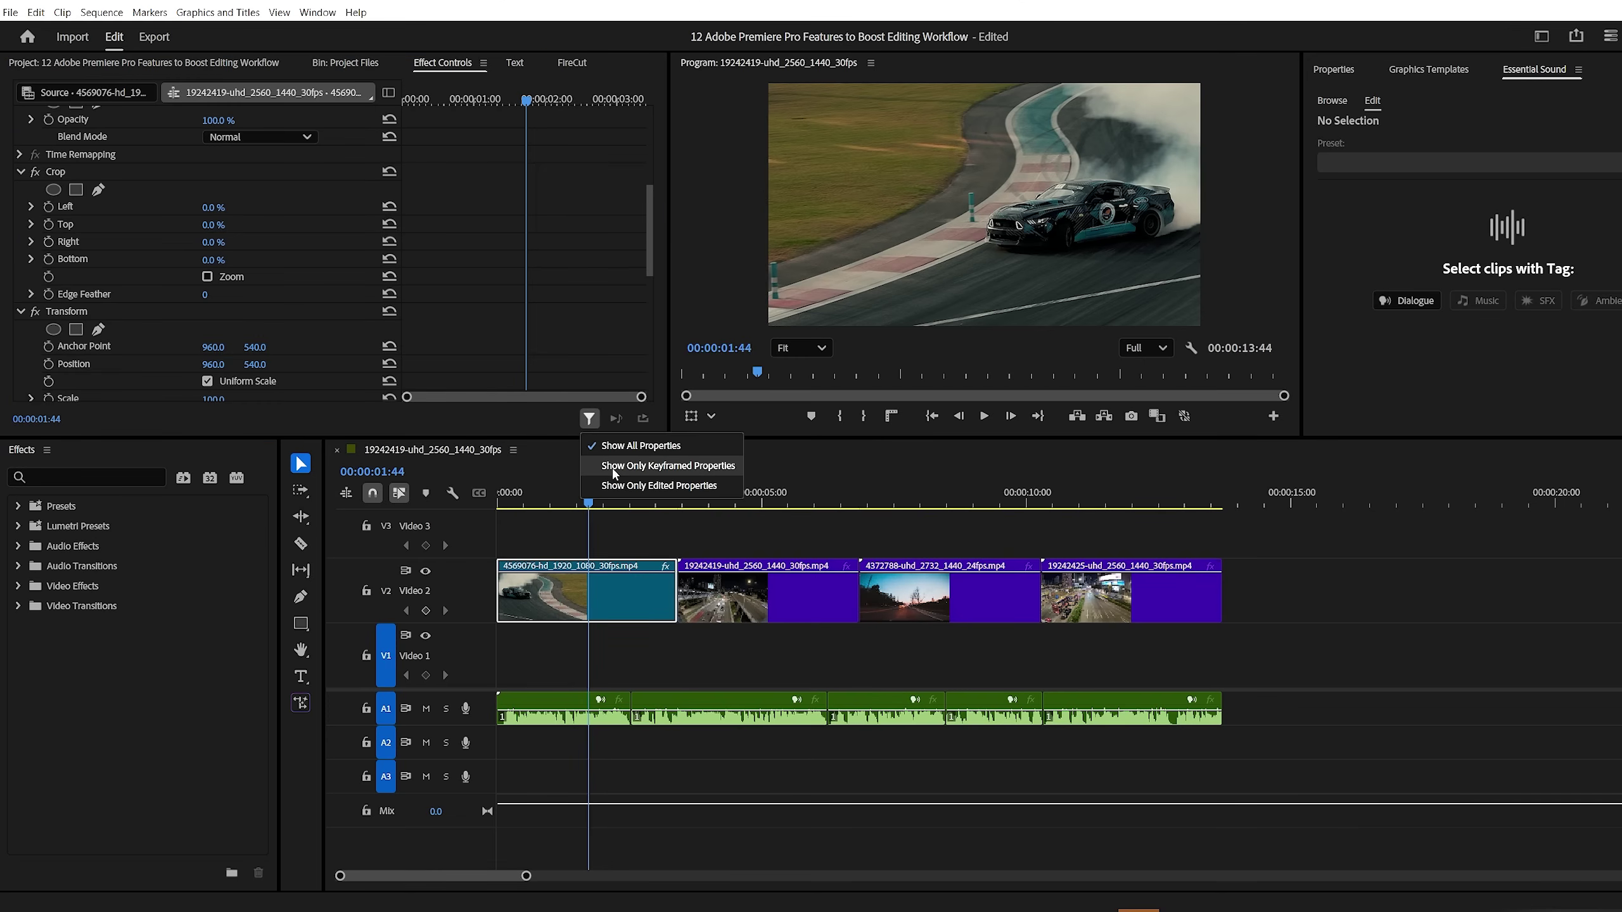
click(691, 464)
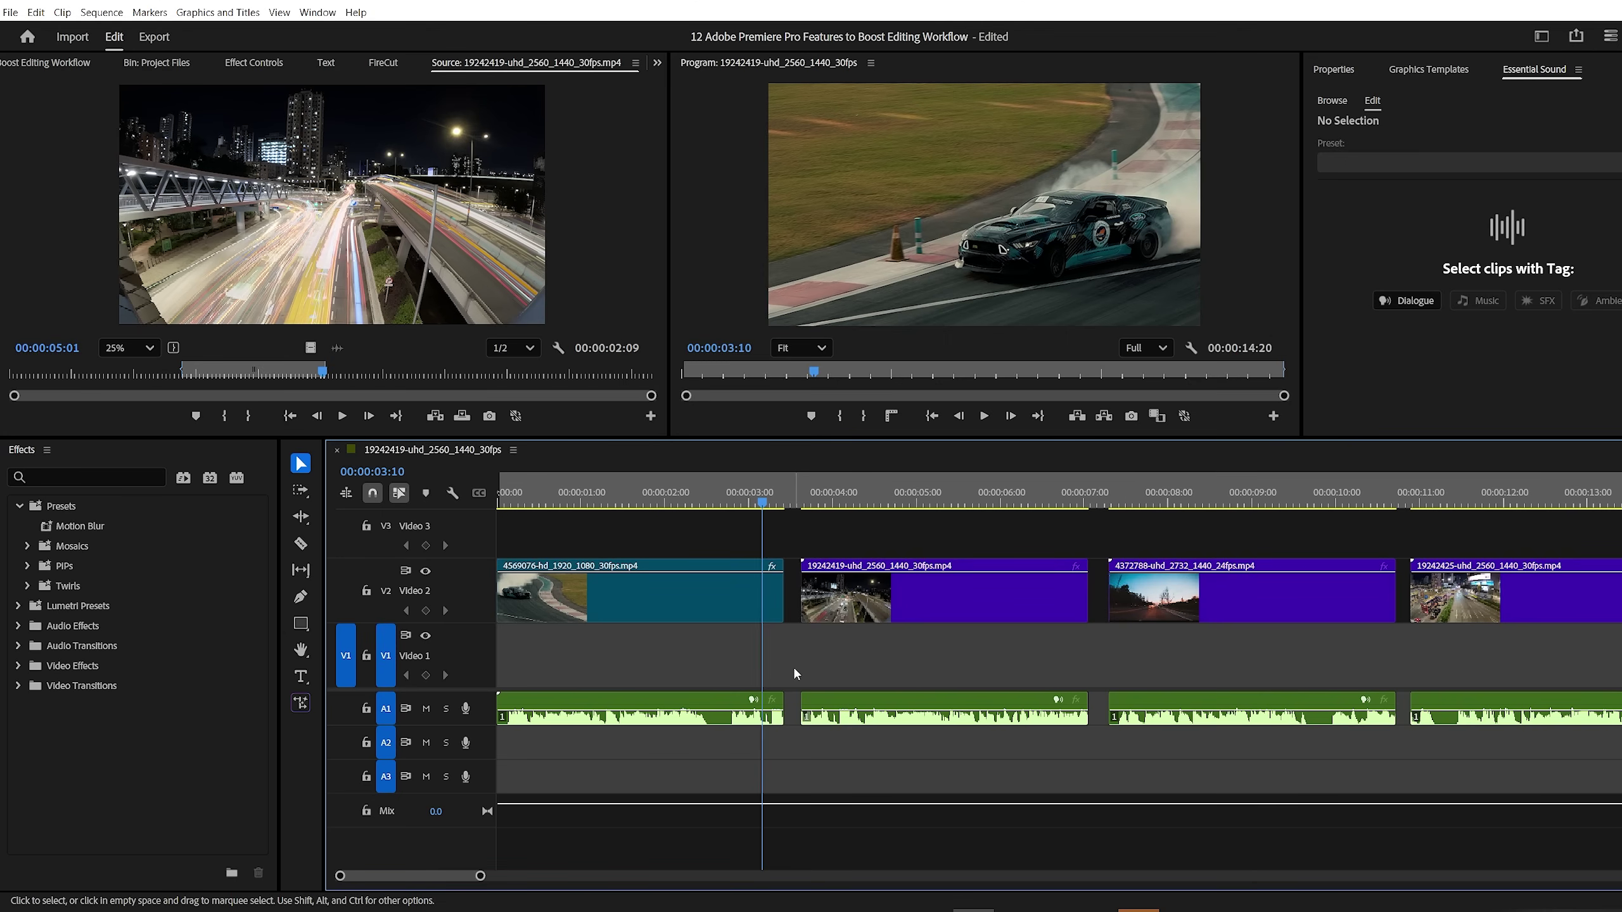
Step: Use Sequence > Close Gap so the clips sit end to end, shortening the sequence to 13:44
click(110, 13)
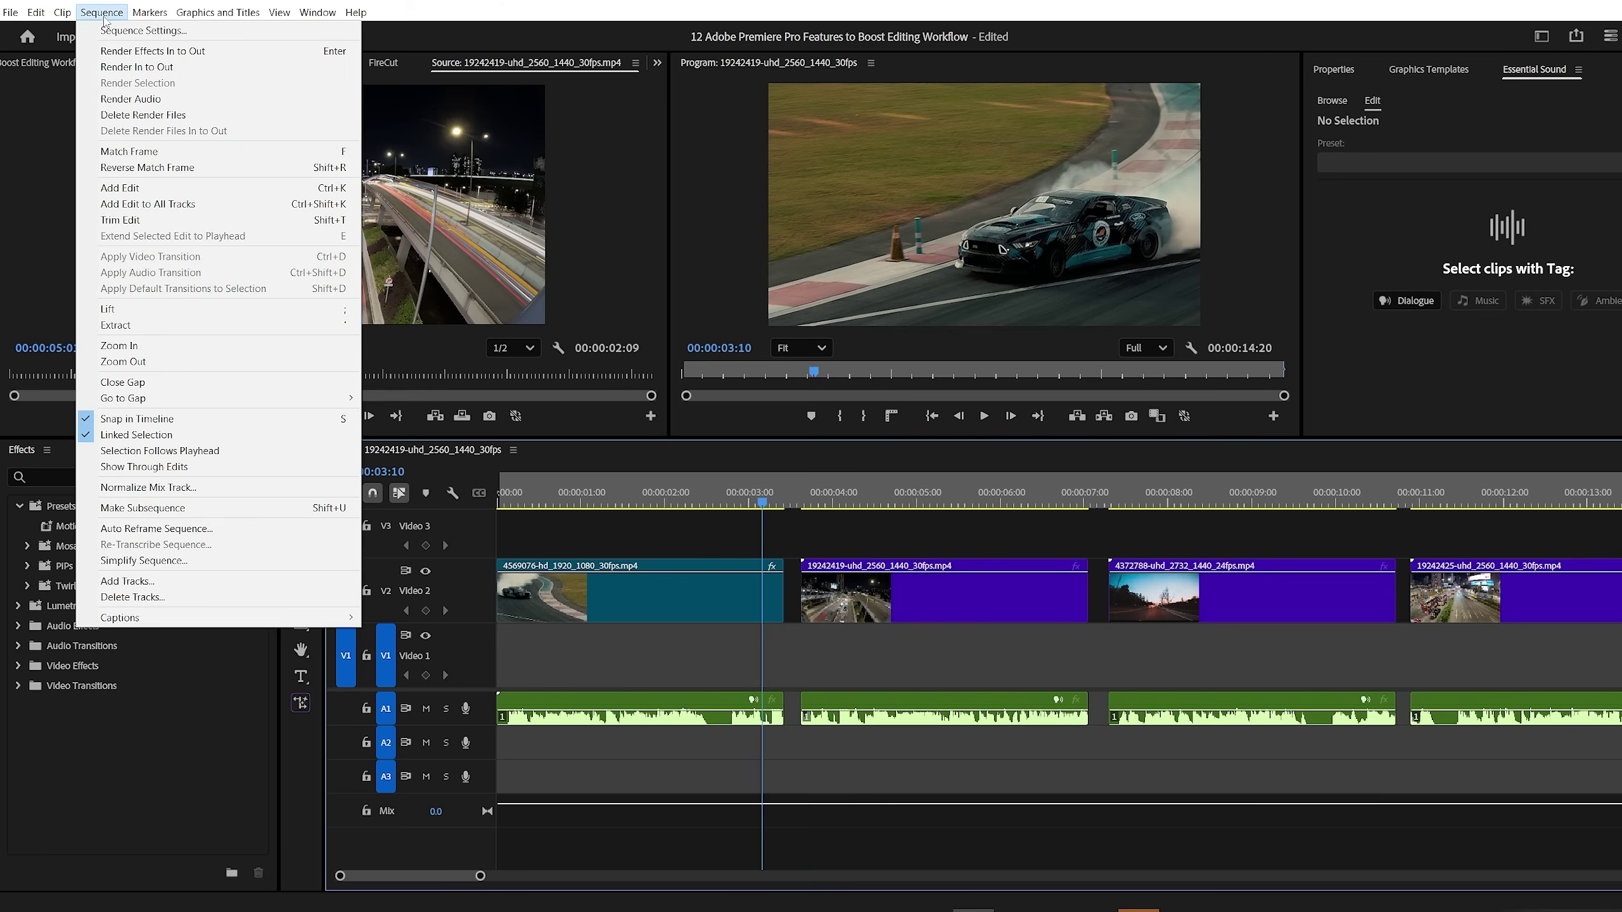
click(138, 386)
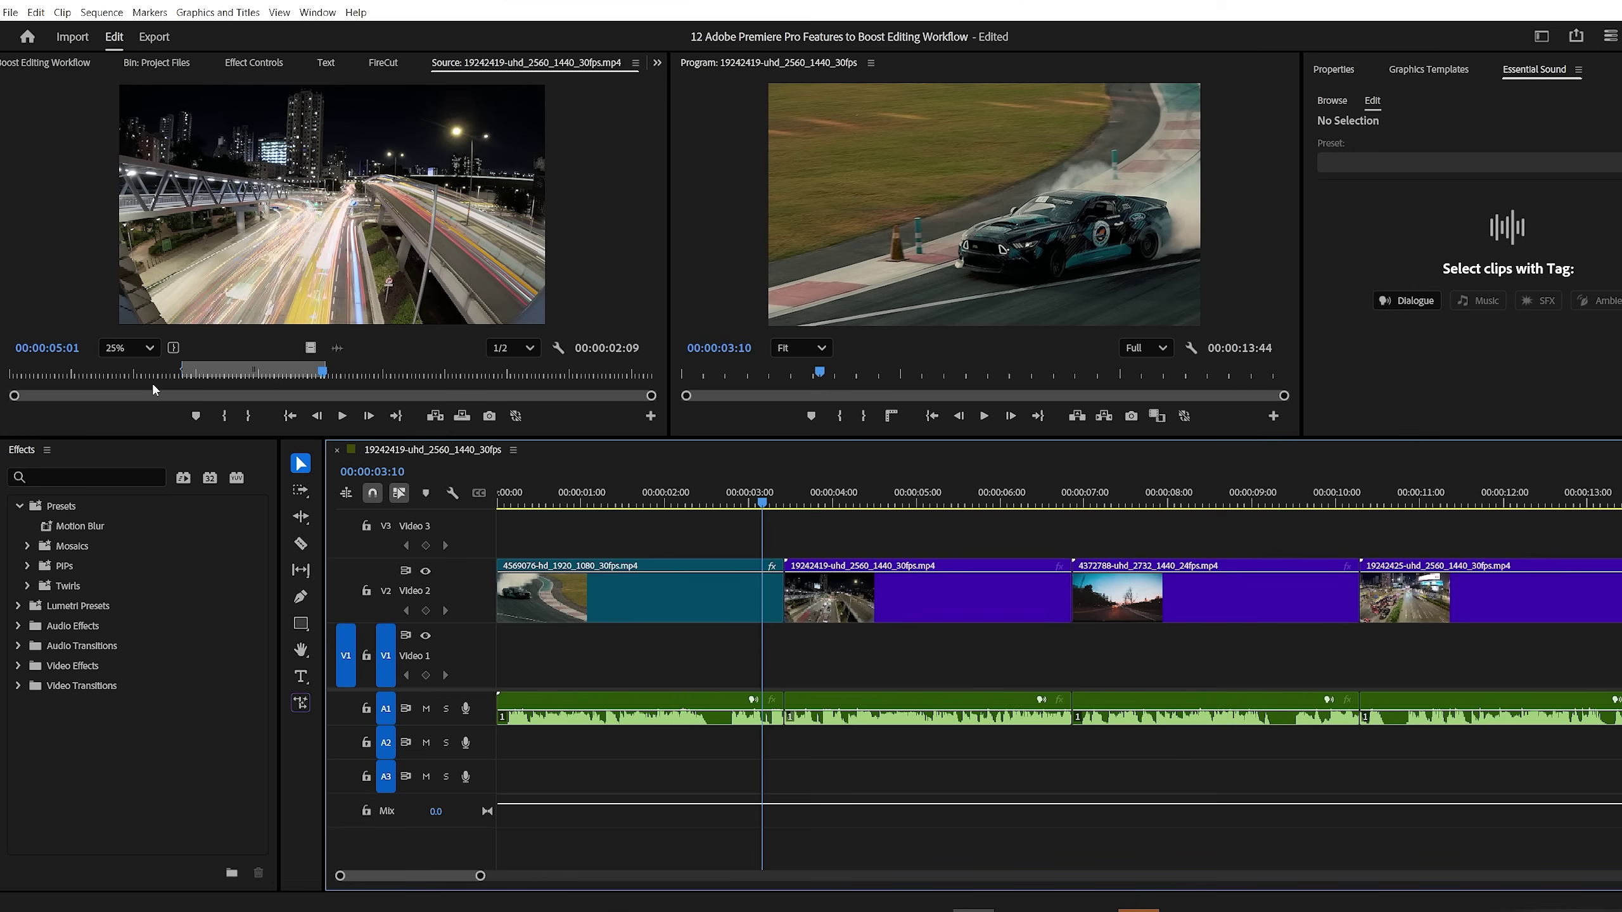
mouse_move(1349, 708)
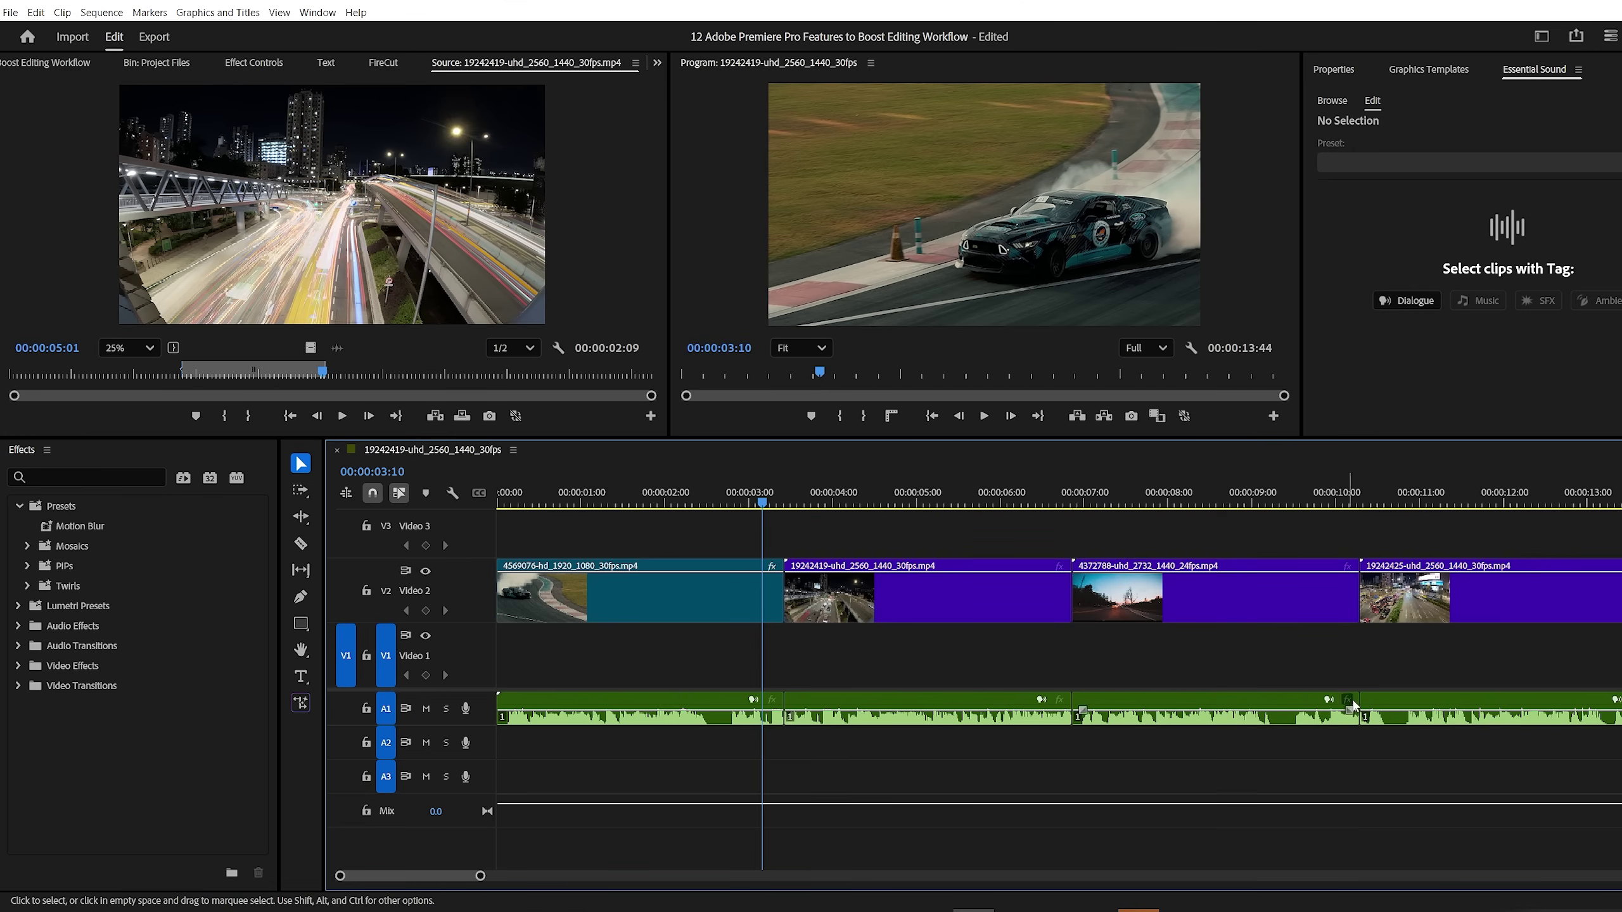
mouse_move(1218, 708)
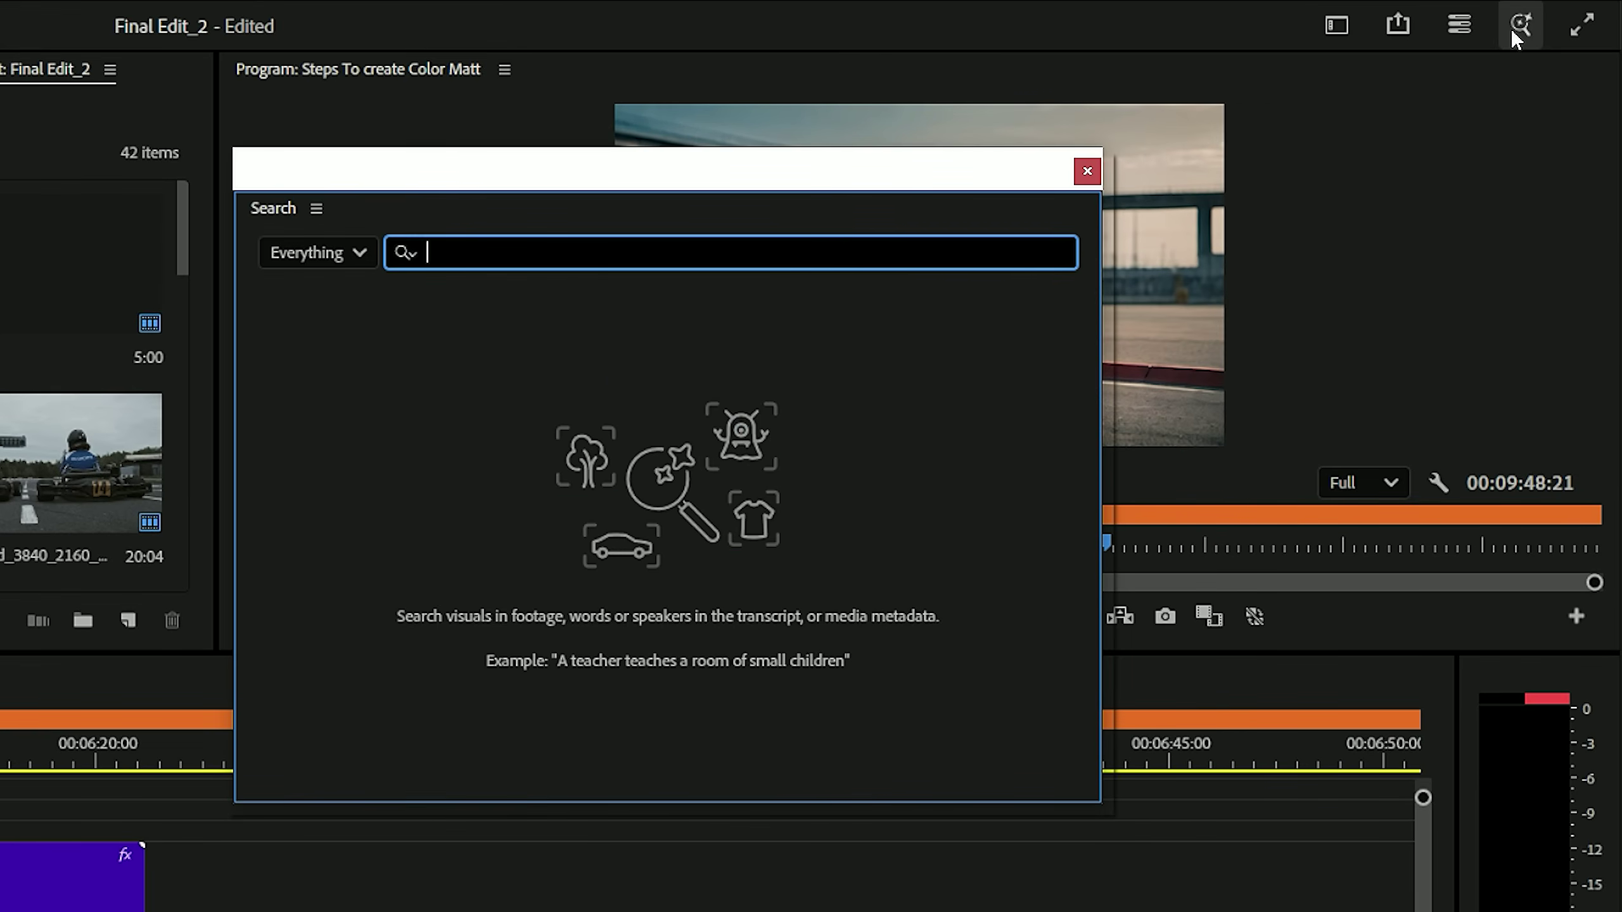
Step: Keep the Search panel's scope set to Everything
click(360, 253)
click(360, 253)
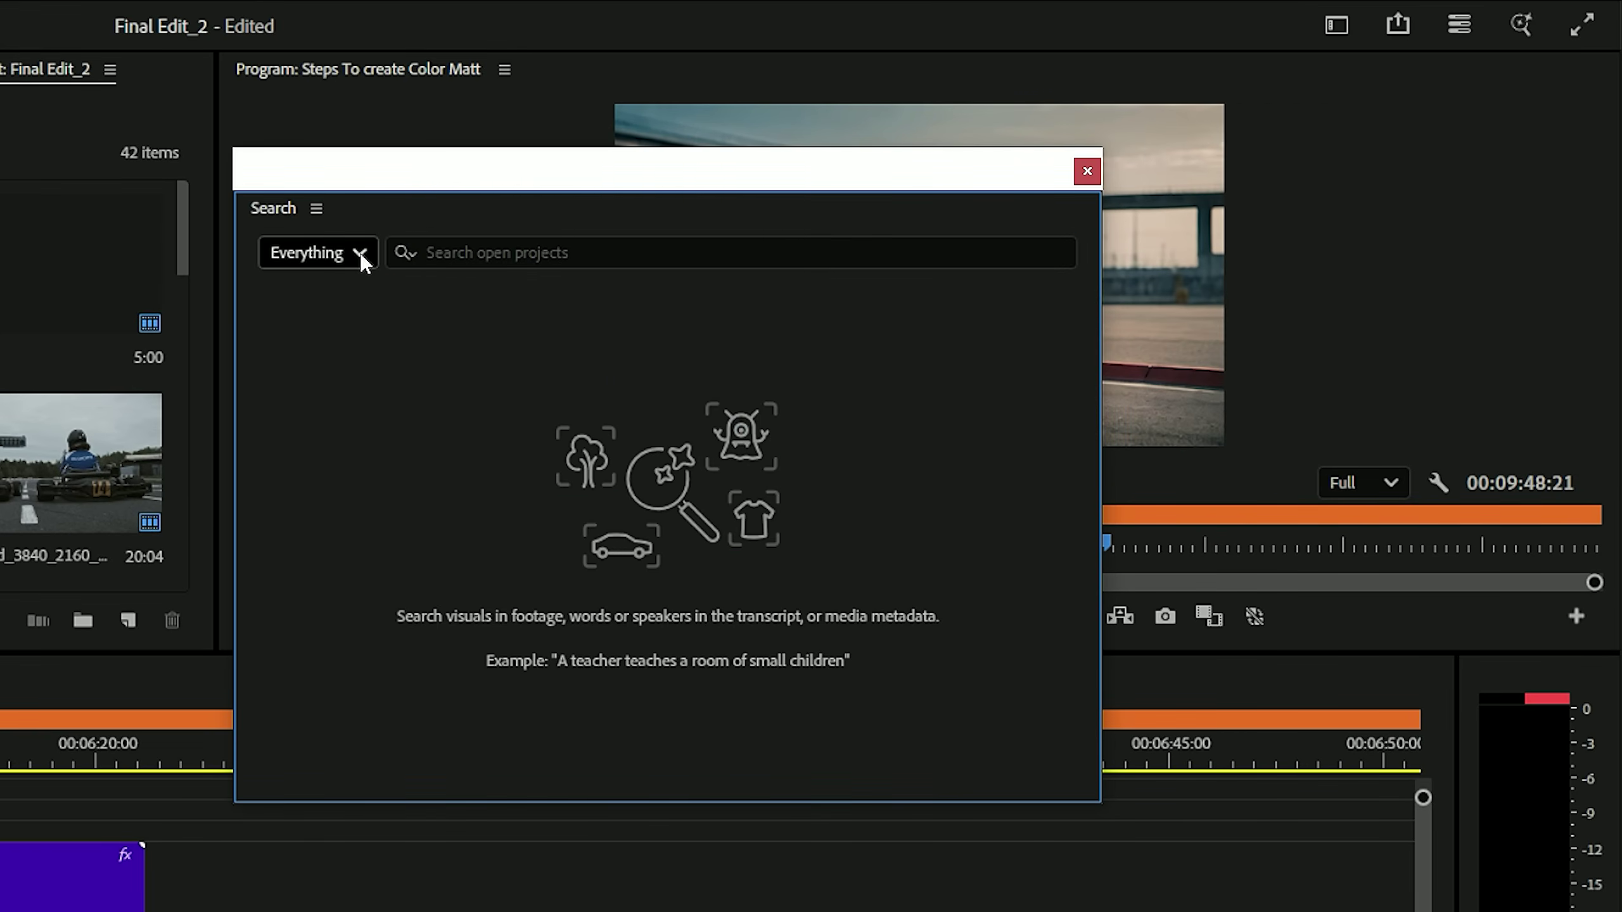
click(472, 252)
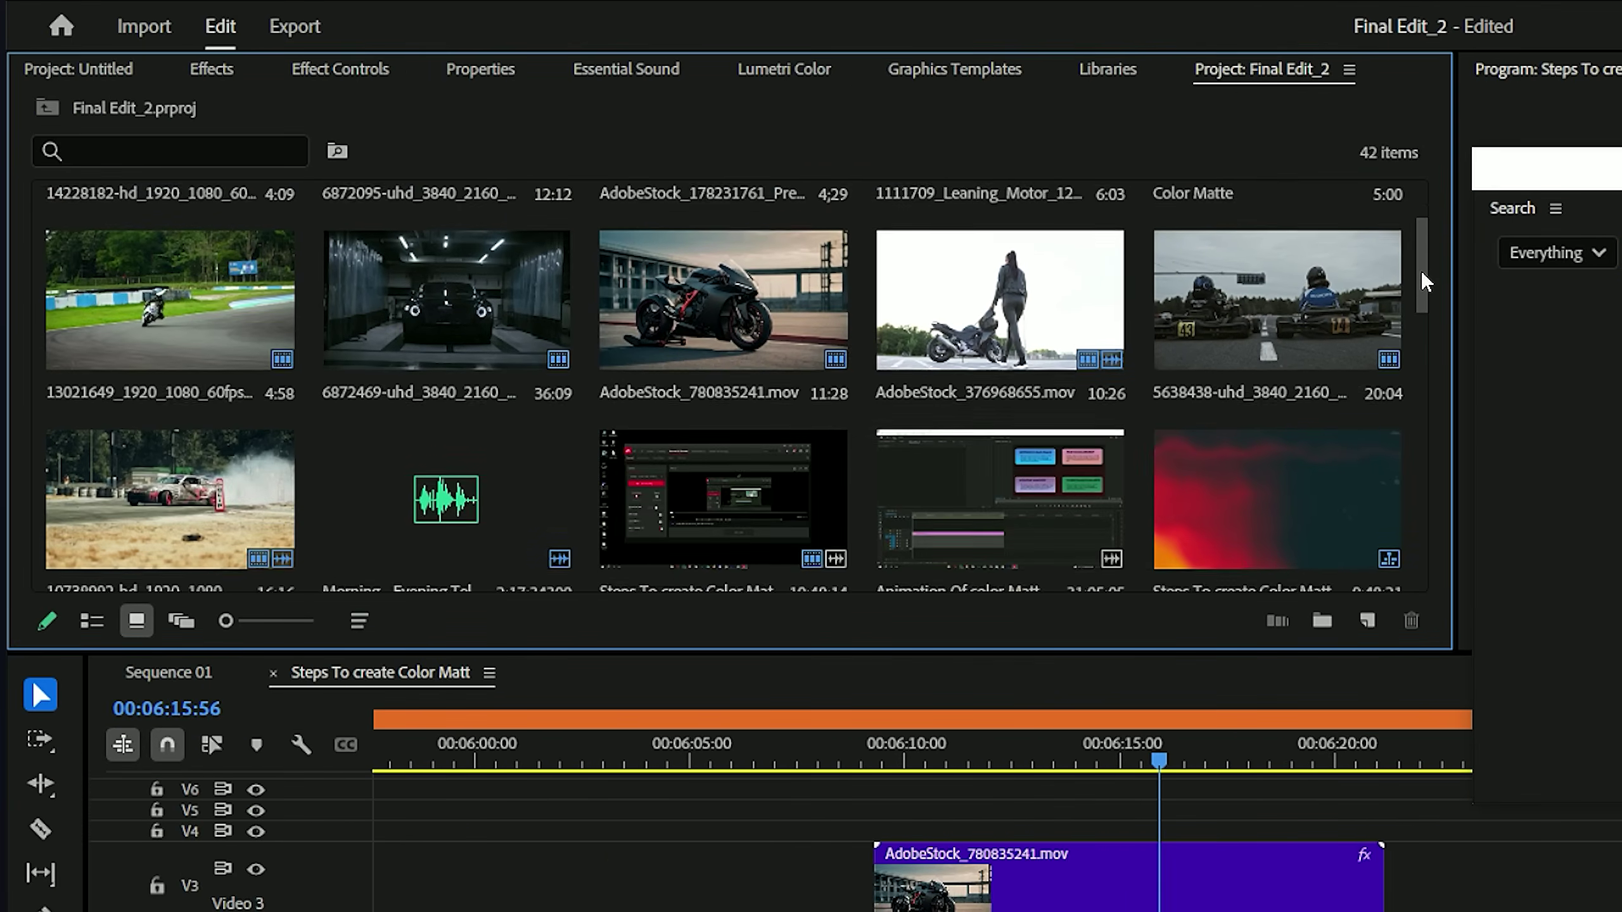
scroll(178, 308, down, 3)
drag(1418, 312, 1458, 546)
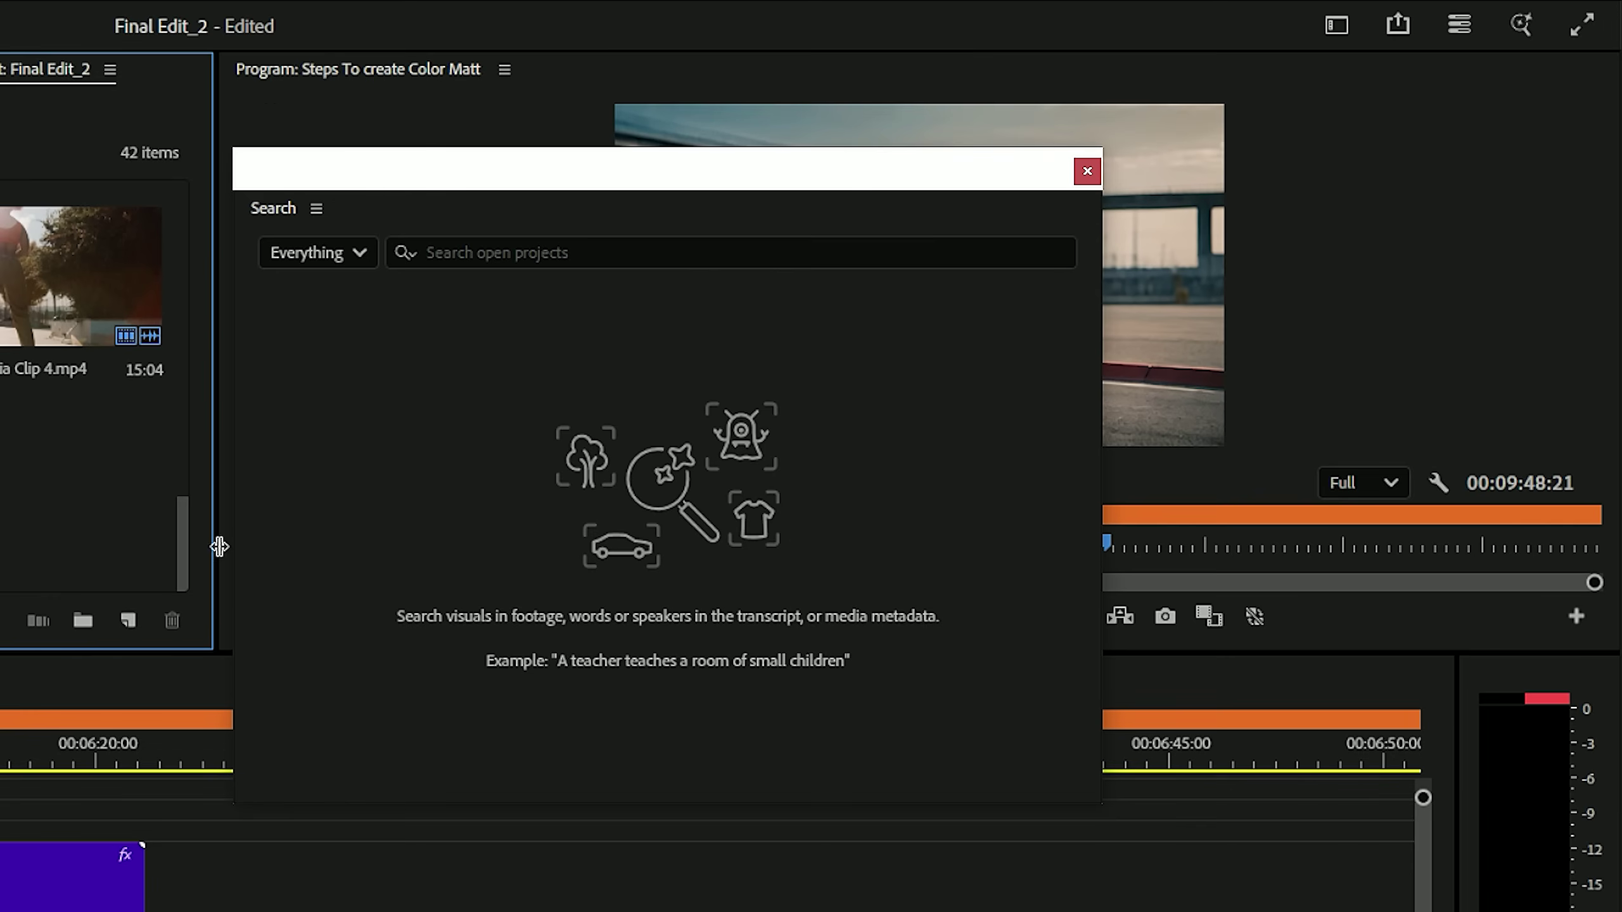
Step: Search for 'bikes', toggle the Source and Sequence filters, then show All result types
click(465, 252)
text(bikes)
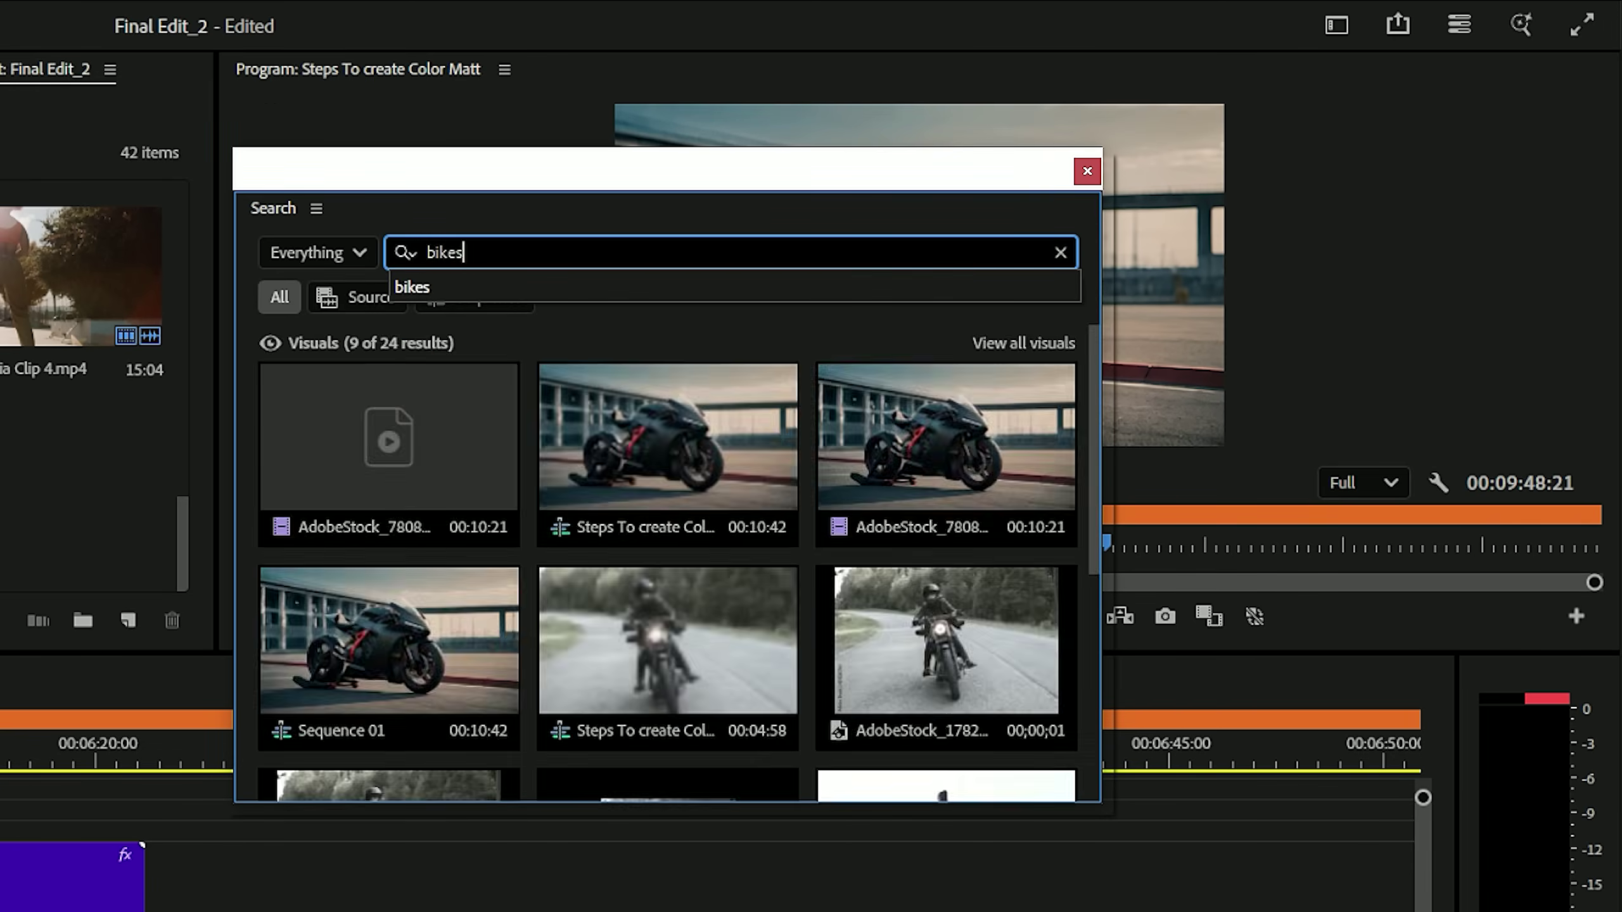
drag(1097, 425, 1111, 614)
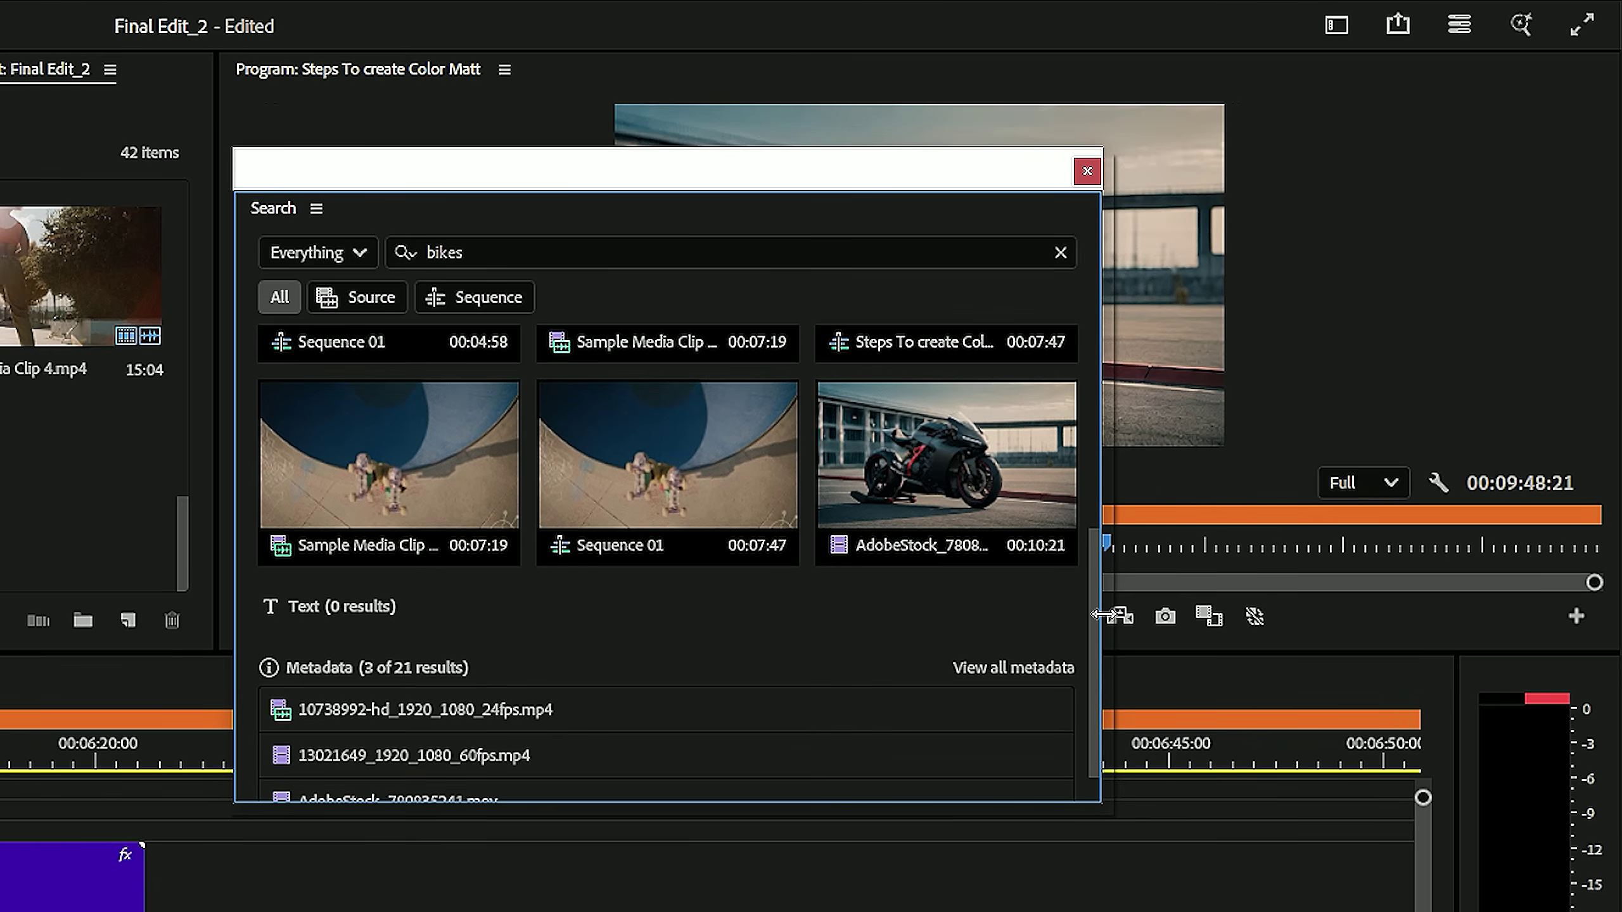
click(369, 312)
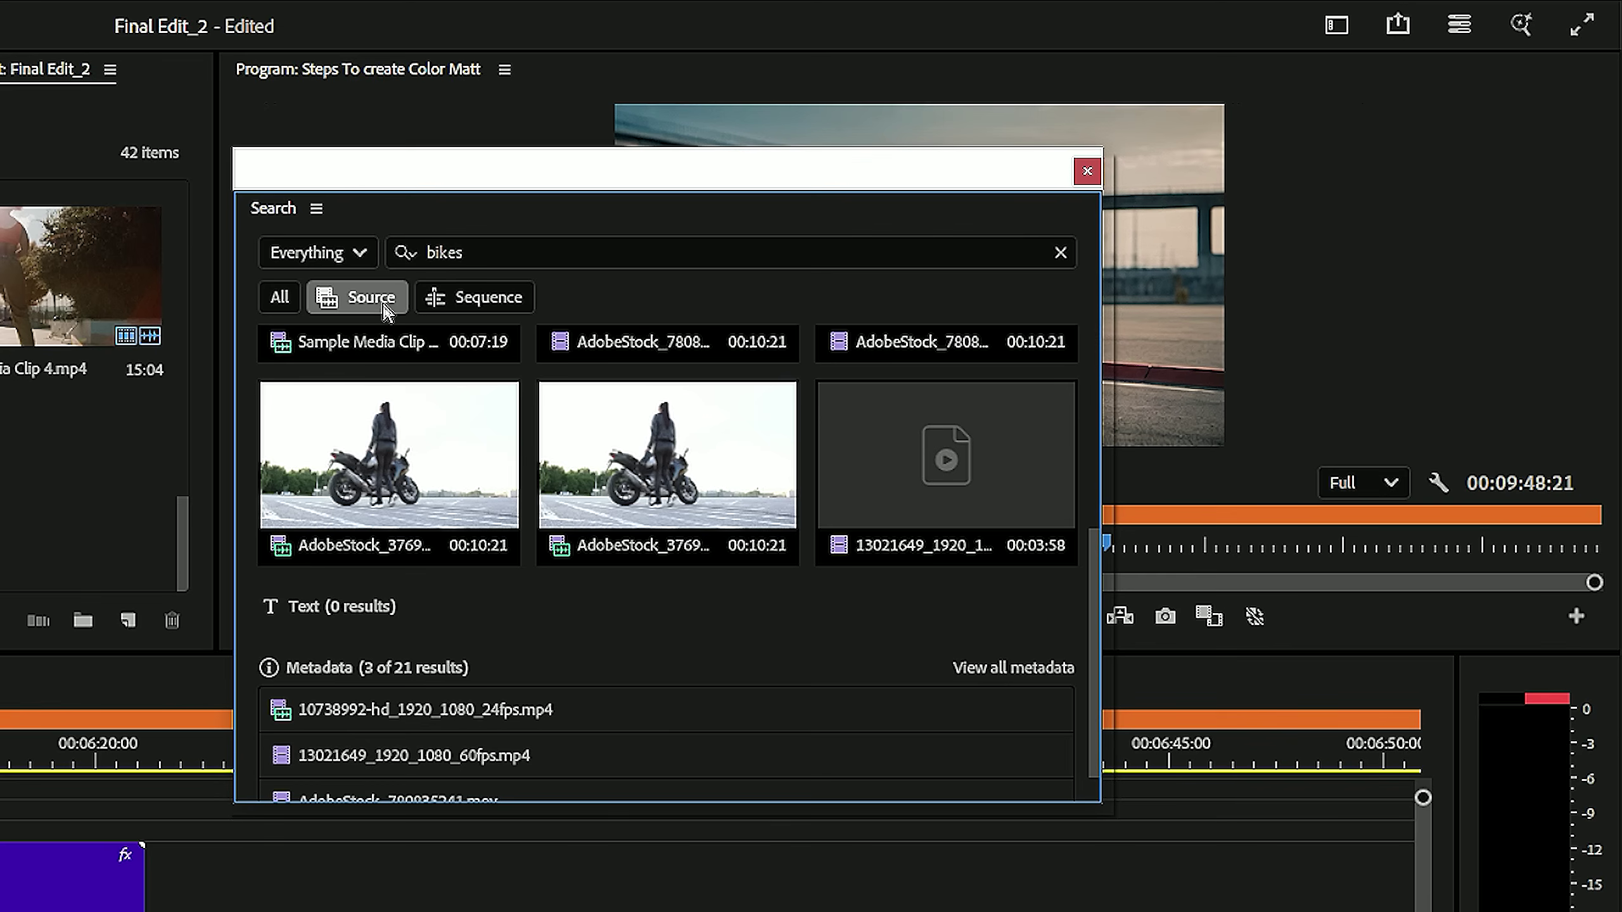
click(486, 310)
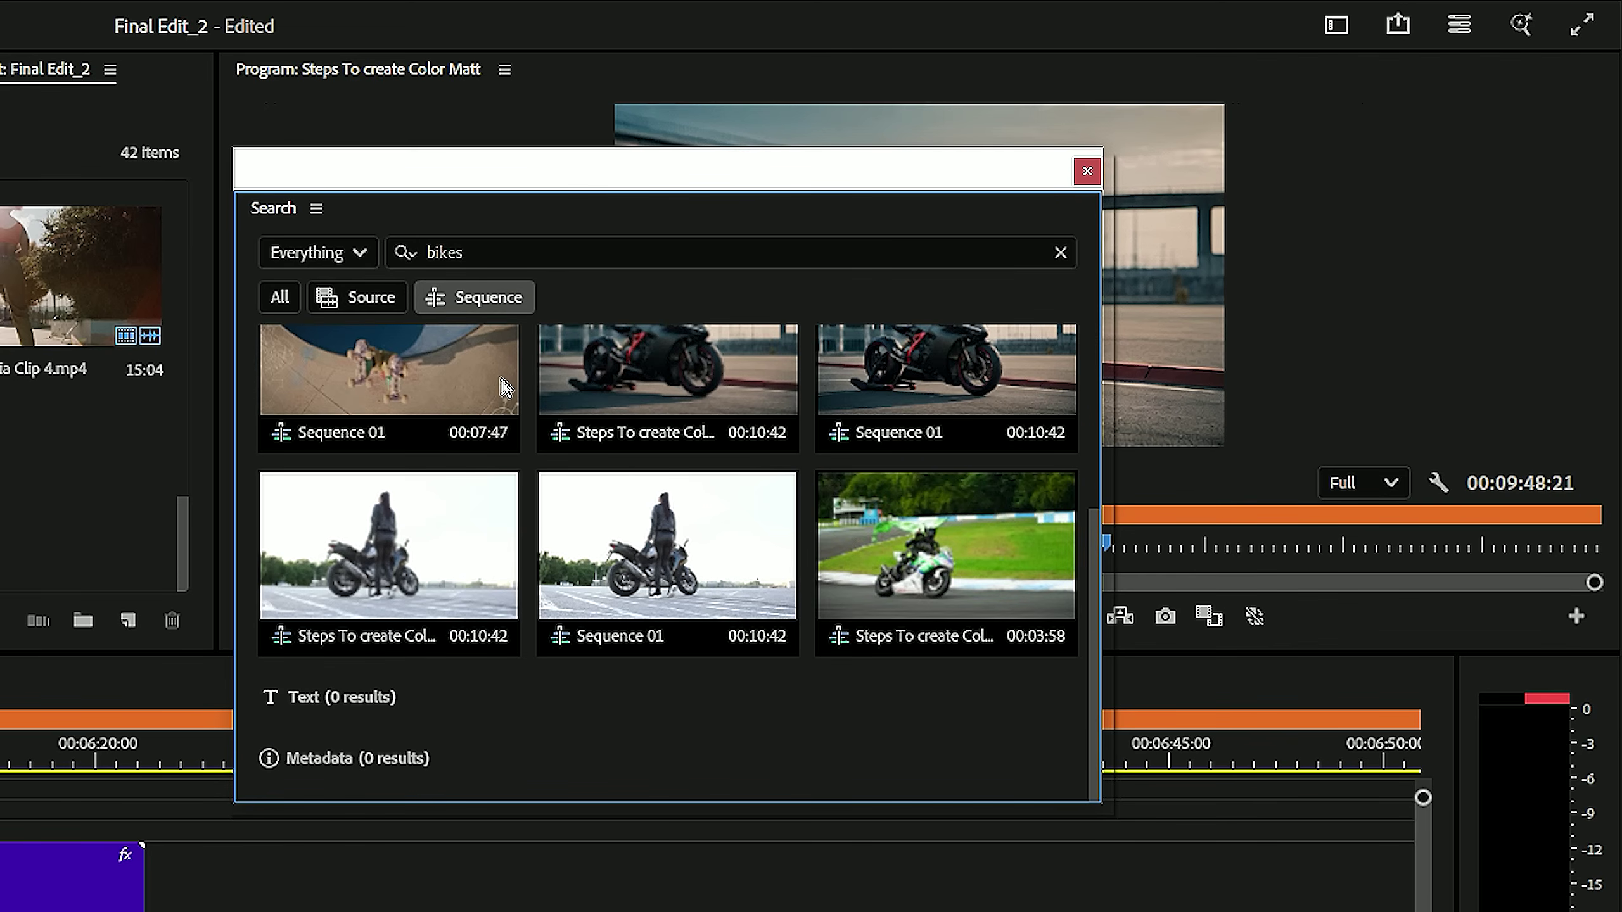
scroll(504, 402, up, 2)
scroll(504, 403, down, 2)
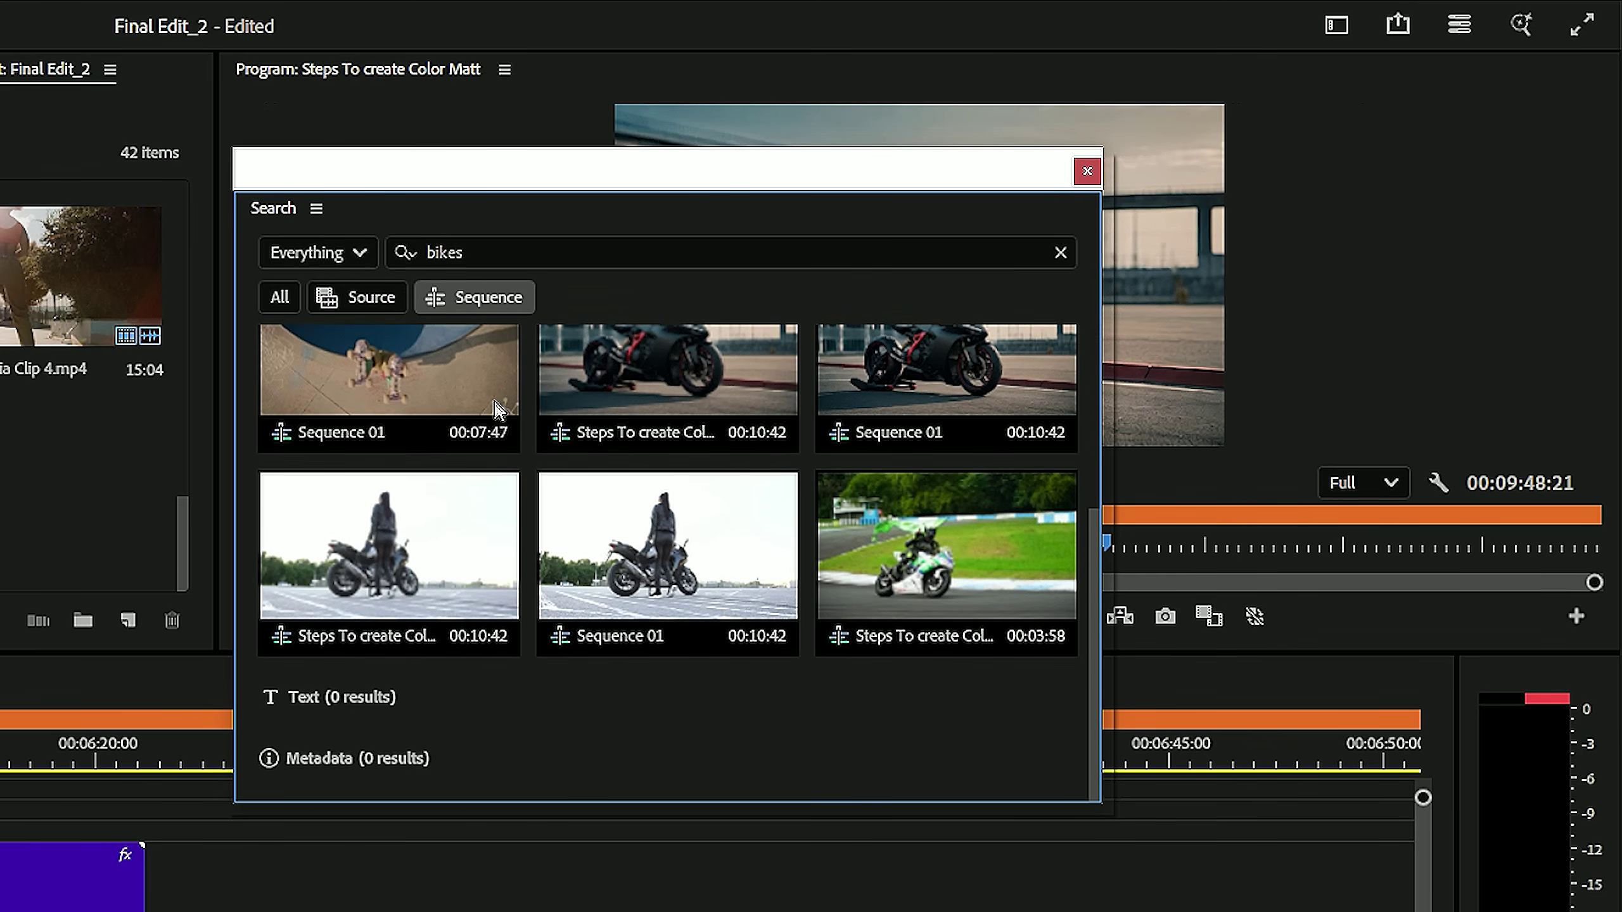
click(288, 301)
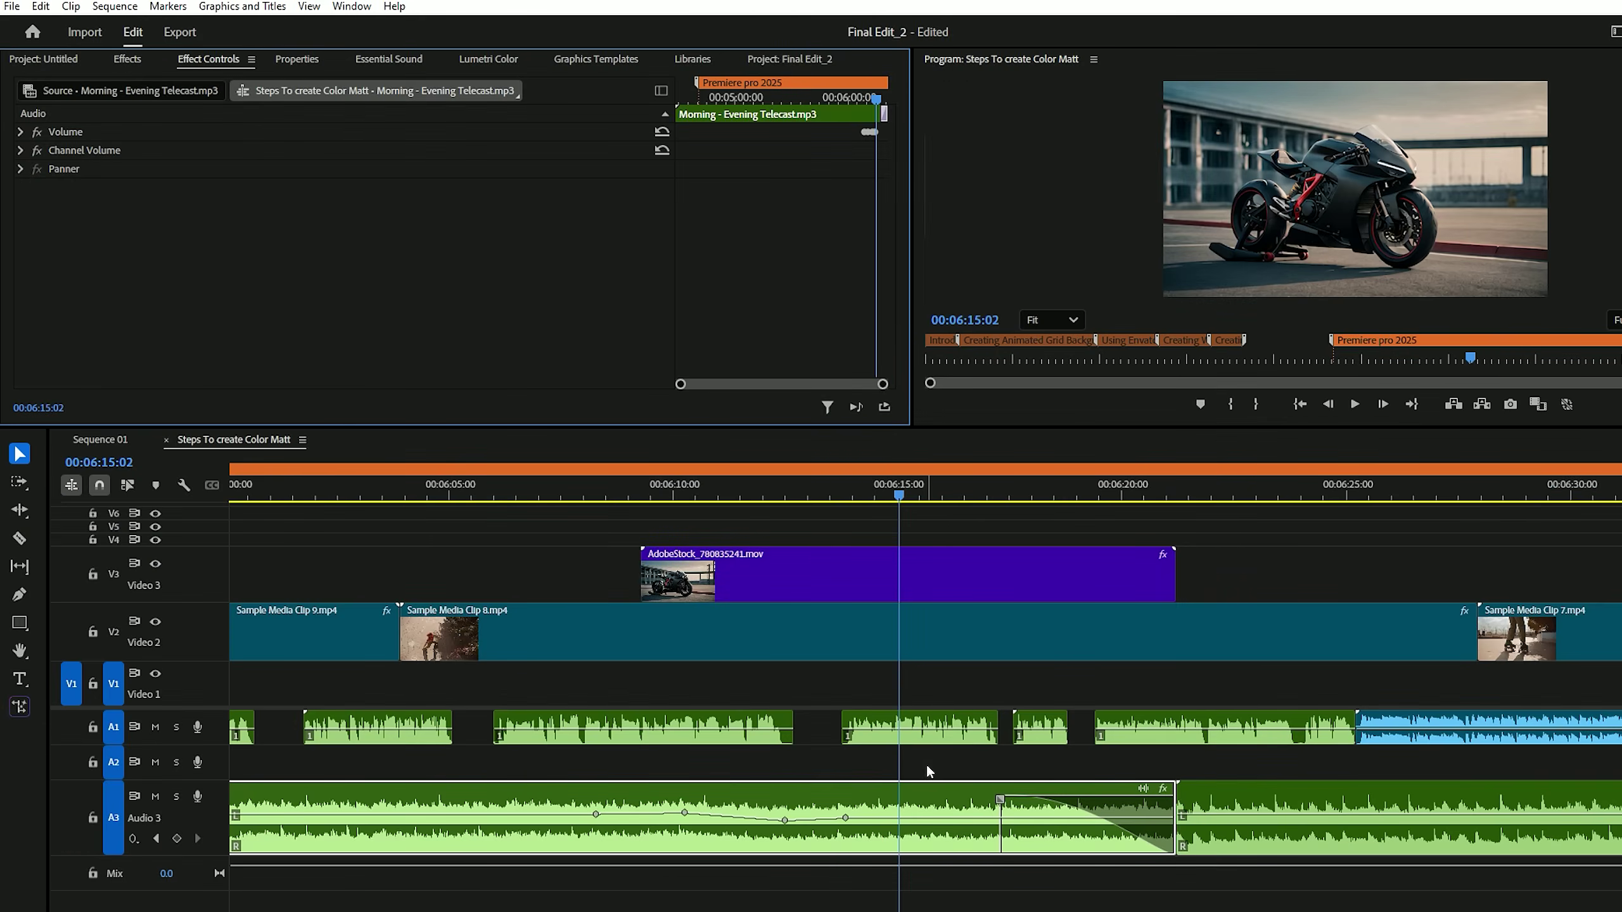
Step: Select the Morning - Evening Telecast music clip on Audio 3
click(929, 792)
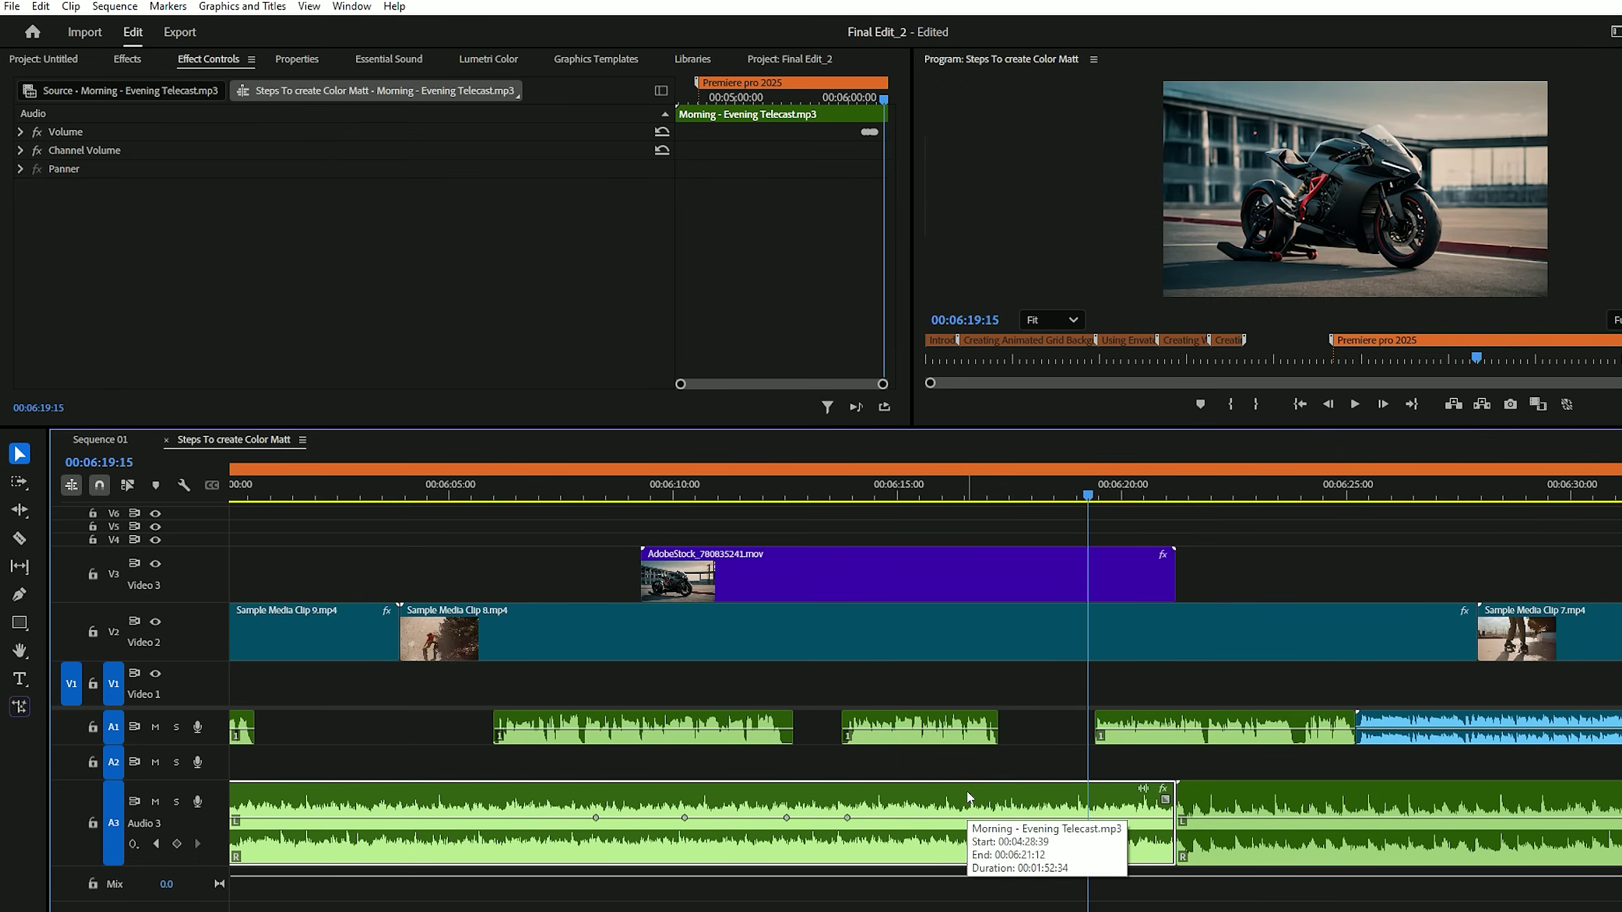
Step: In Essential Sound, tag the Audio 3 clip as Music and the Part 6 clip as Dialogue
click(384, 62)
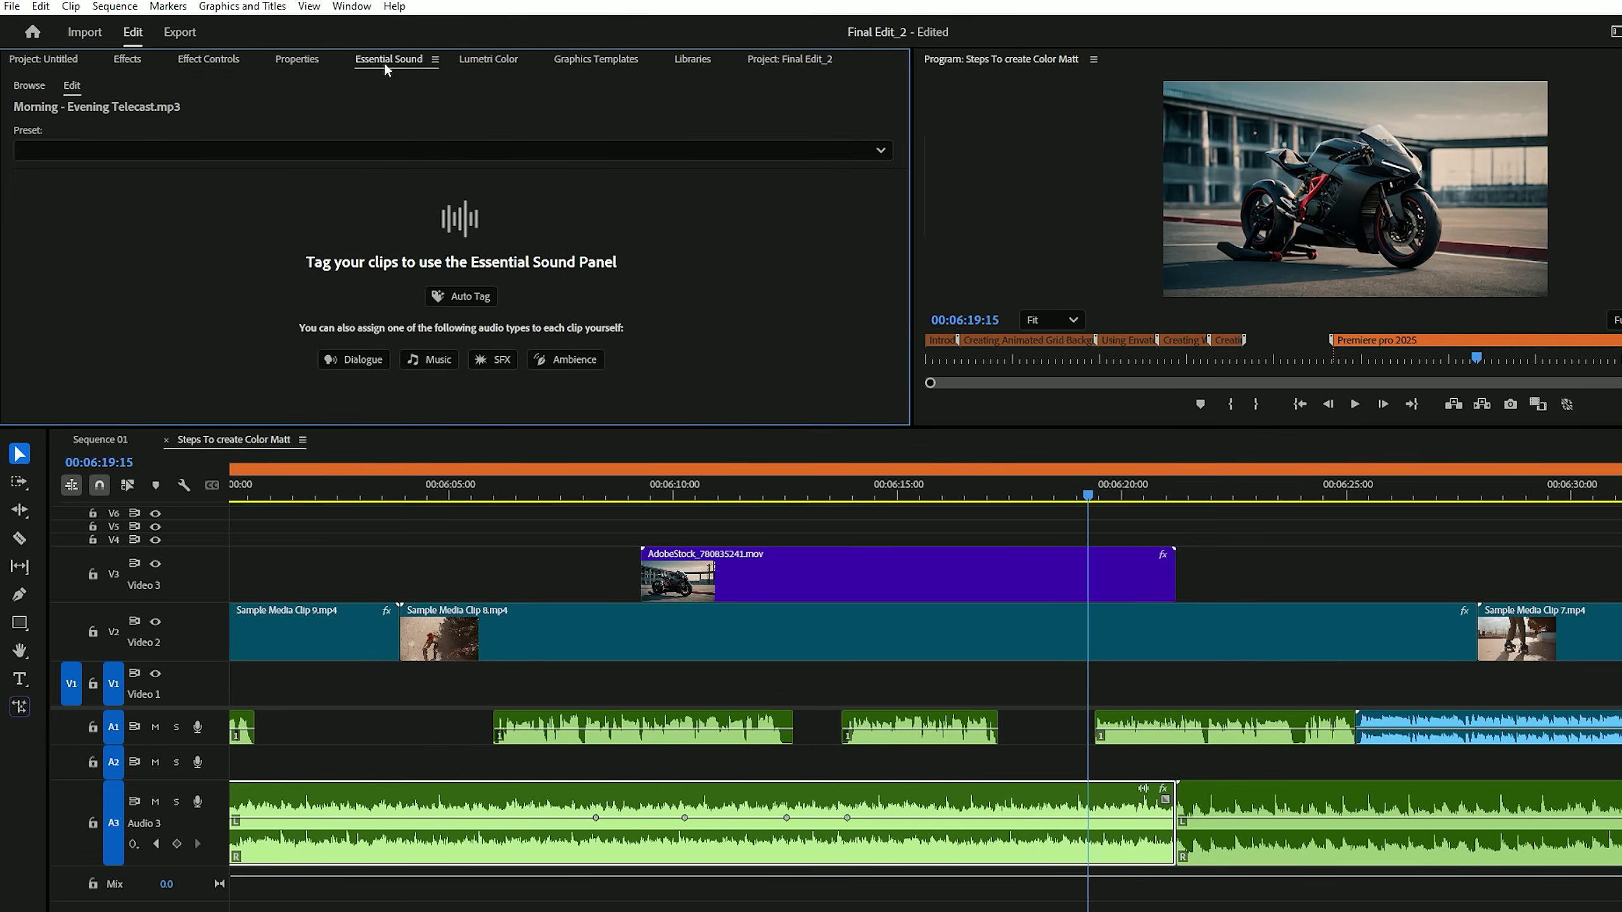
click(352, 8)
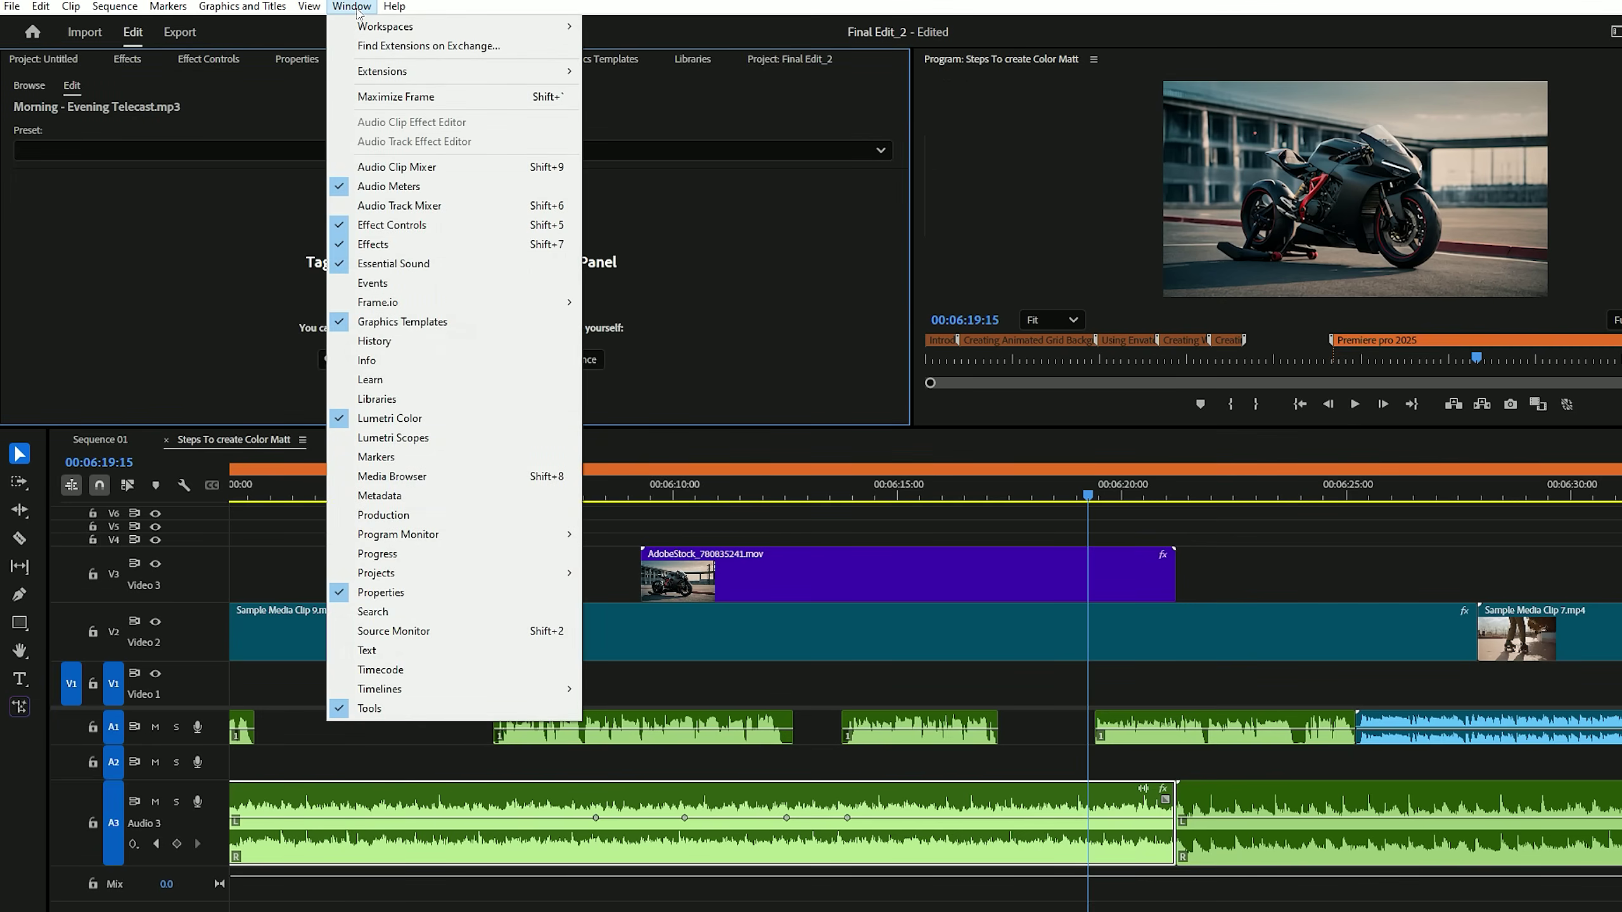
click(424, 265)
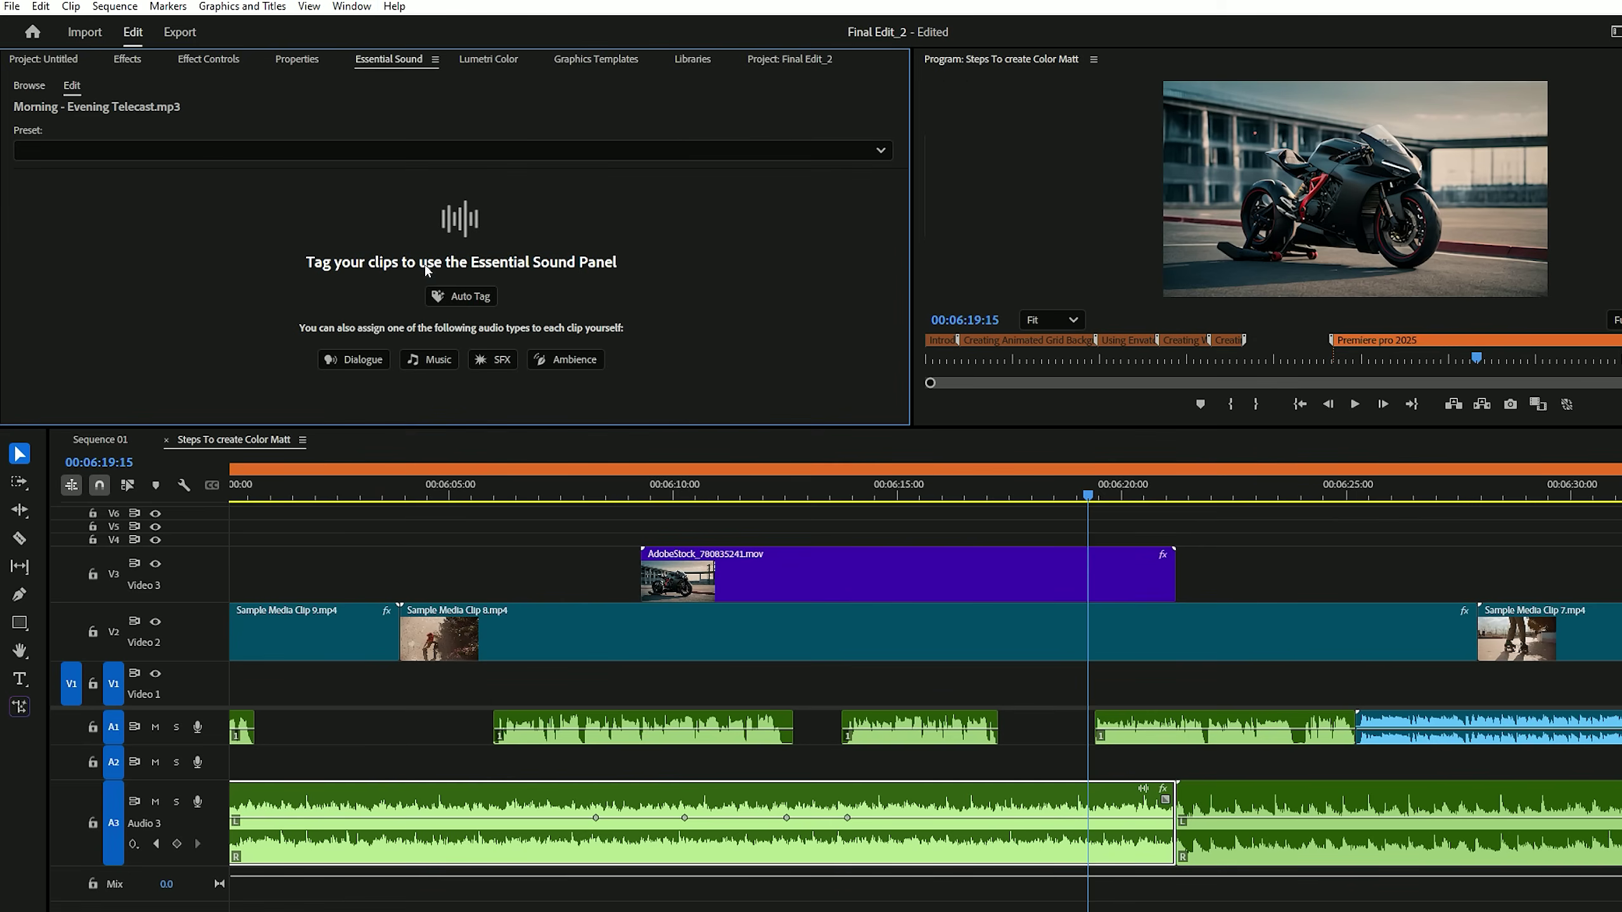
click(920, 793)
click(431, 360)
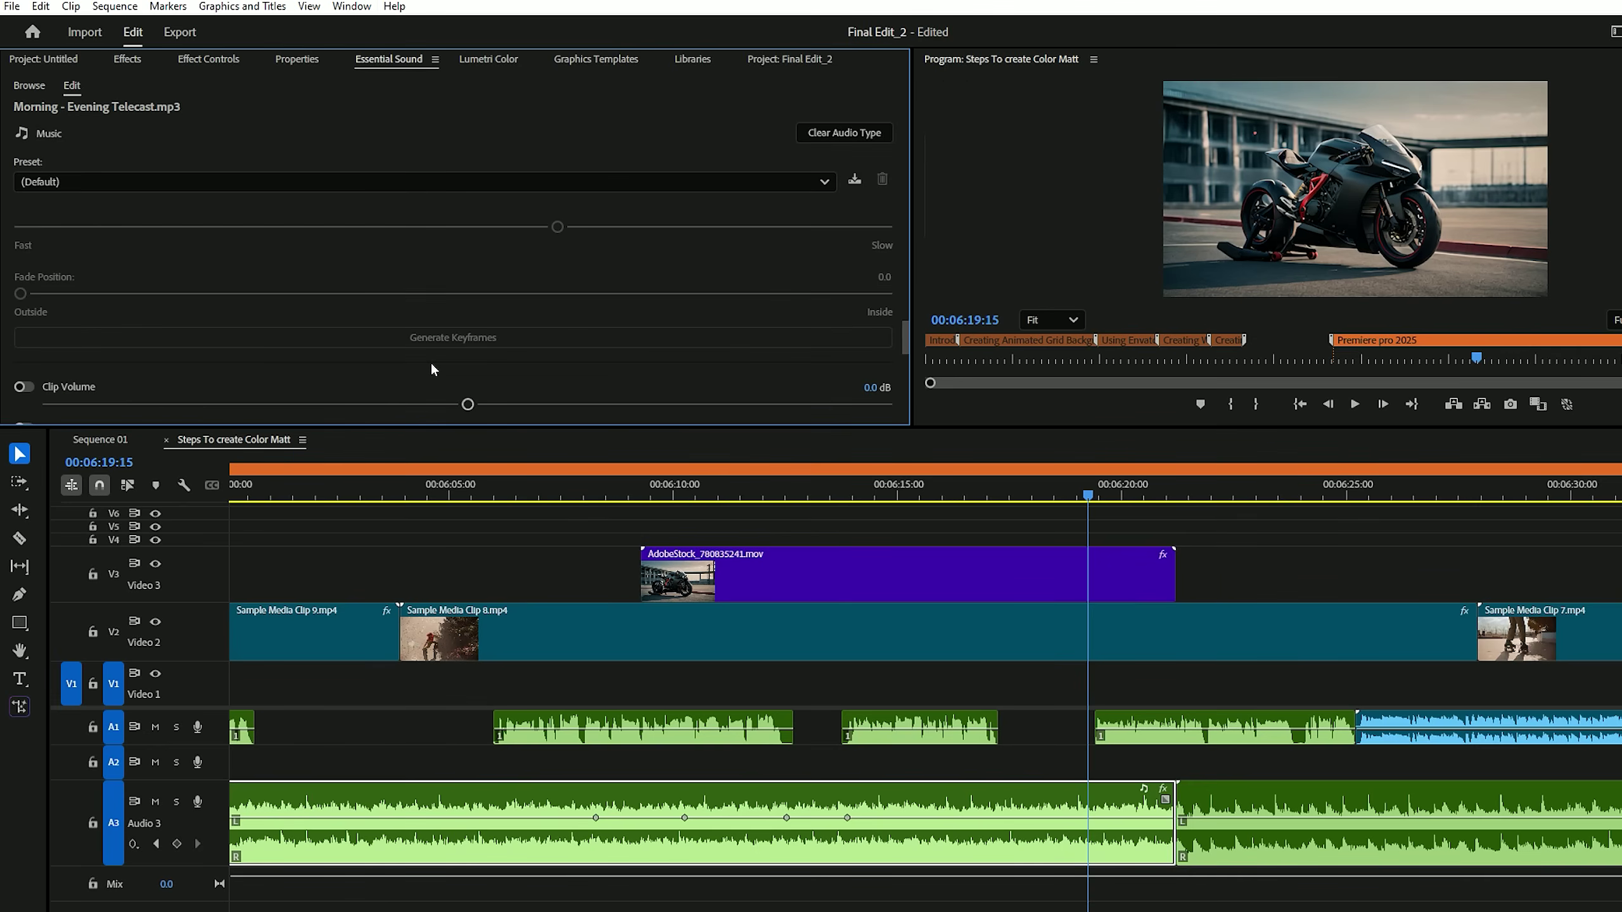
click(896, 726)
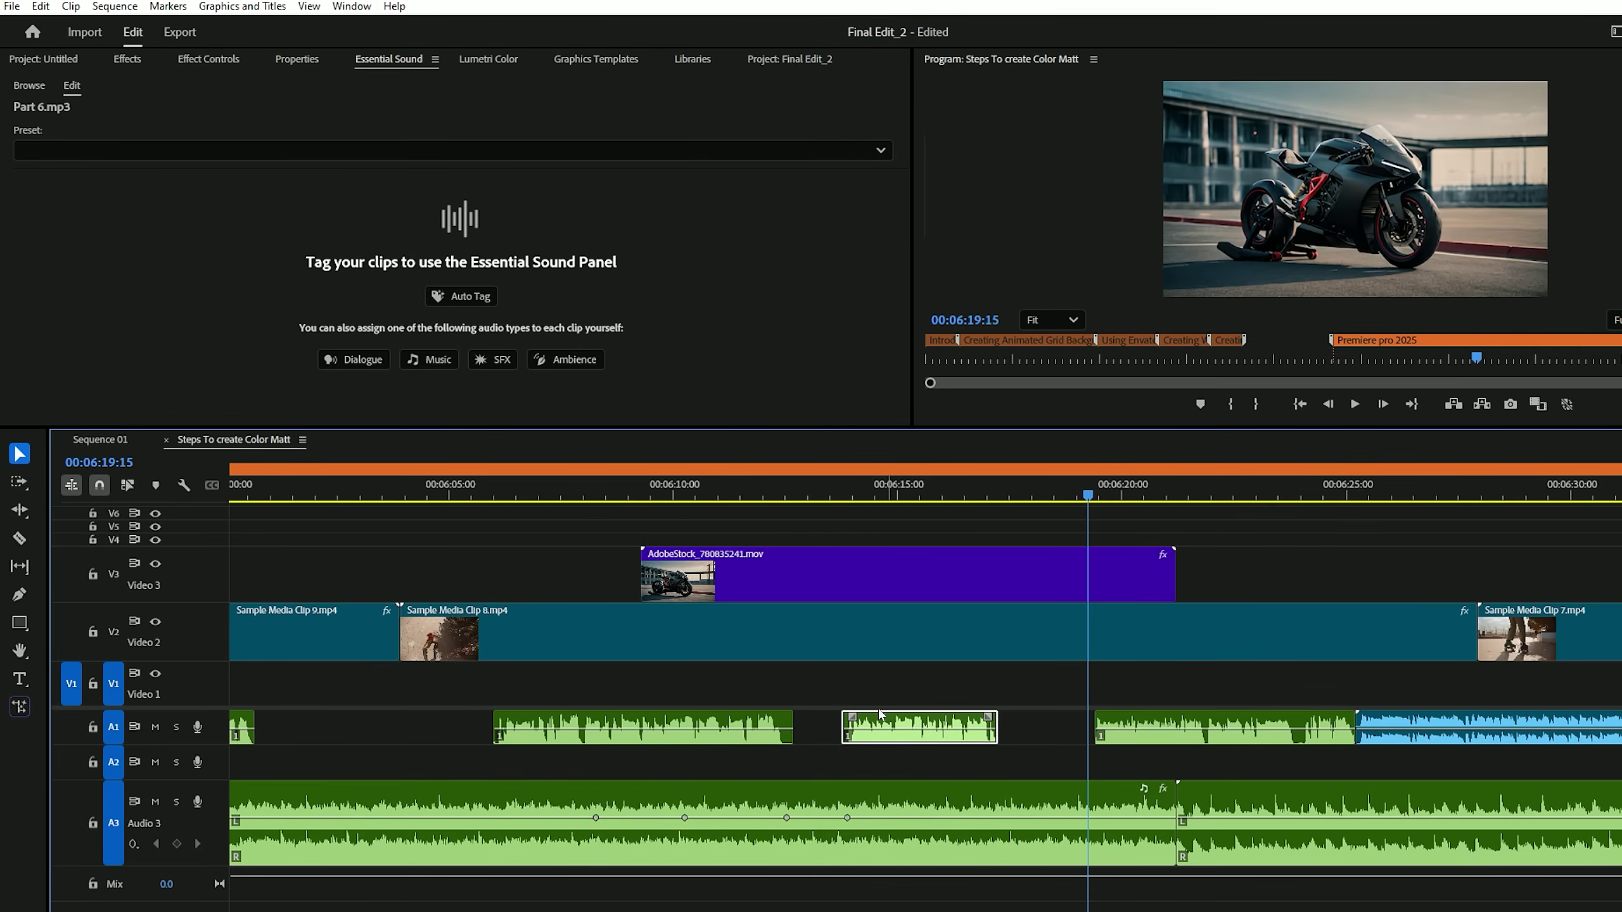
click(356, 360)
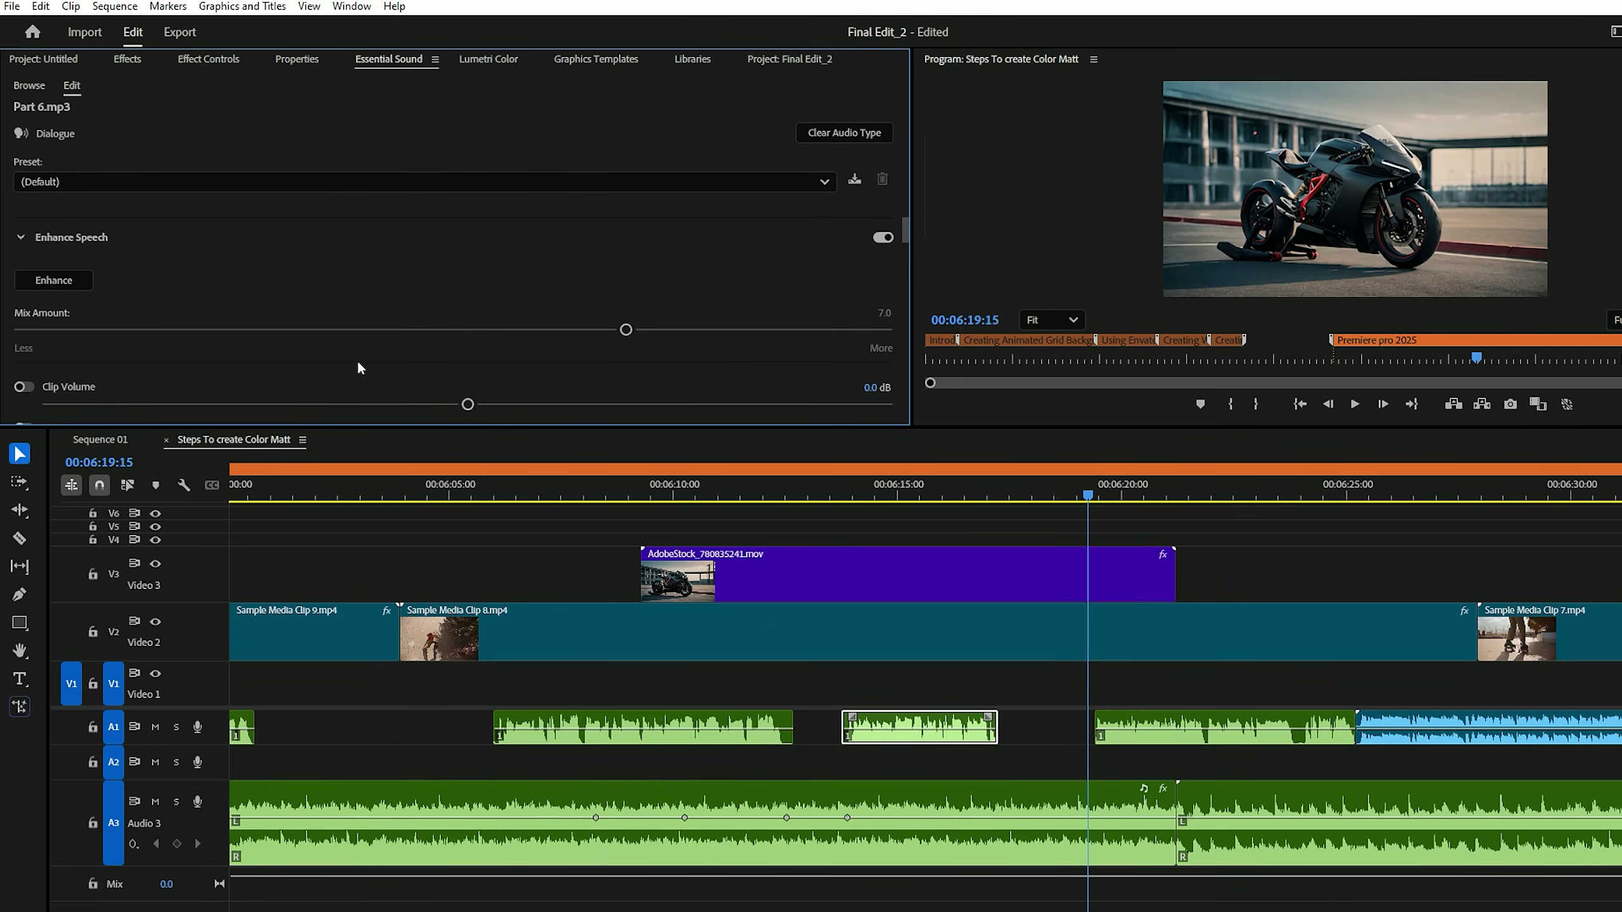
Step: Enable ducking against Dialogue on the music clip and generate its volume keyframes
click(829, 804)
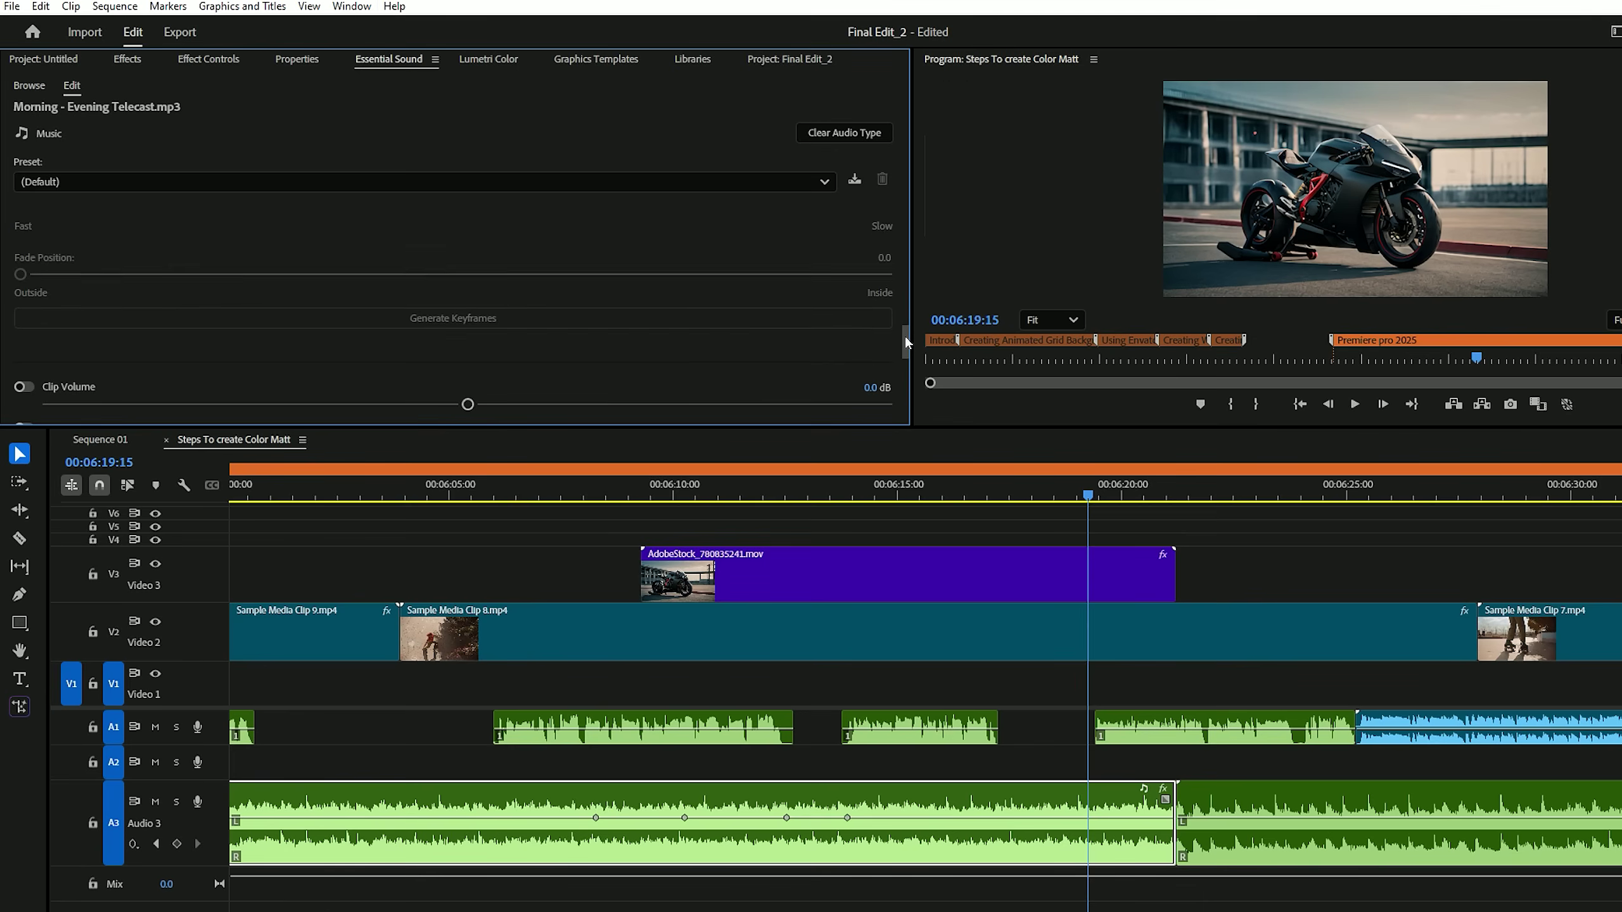
drag(904, 336, 904, 275)
click(883, 274)
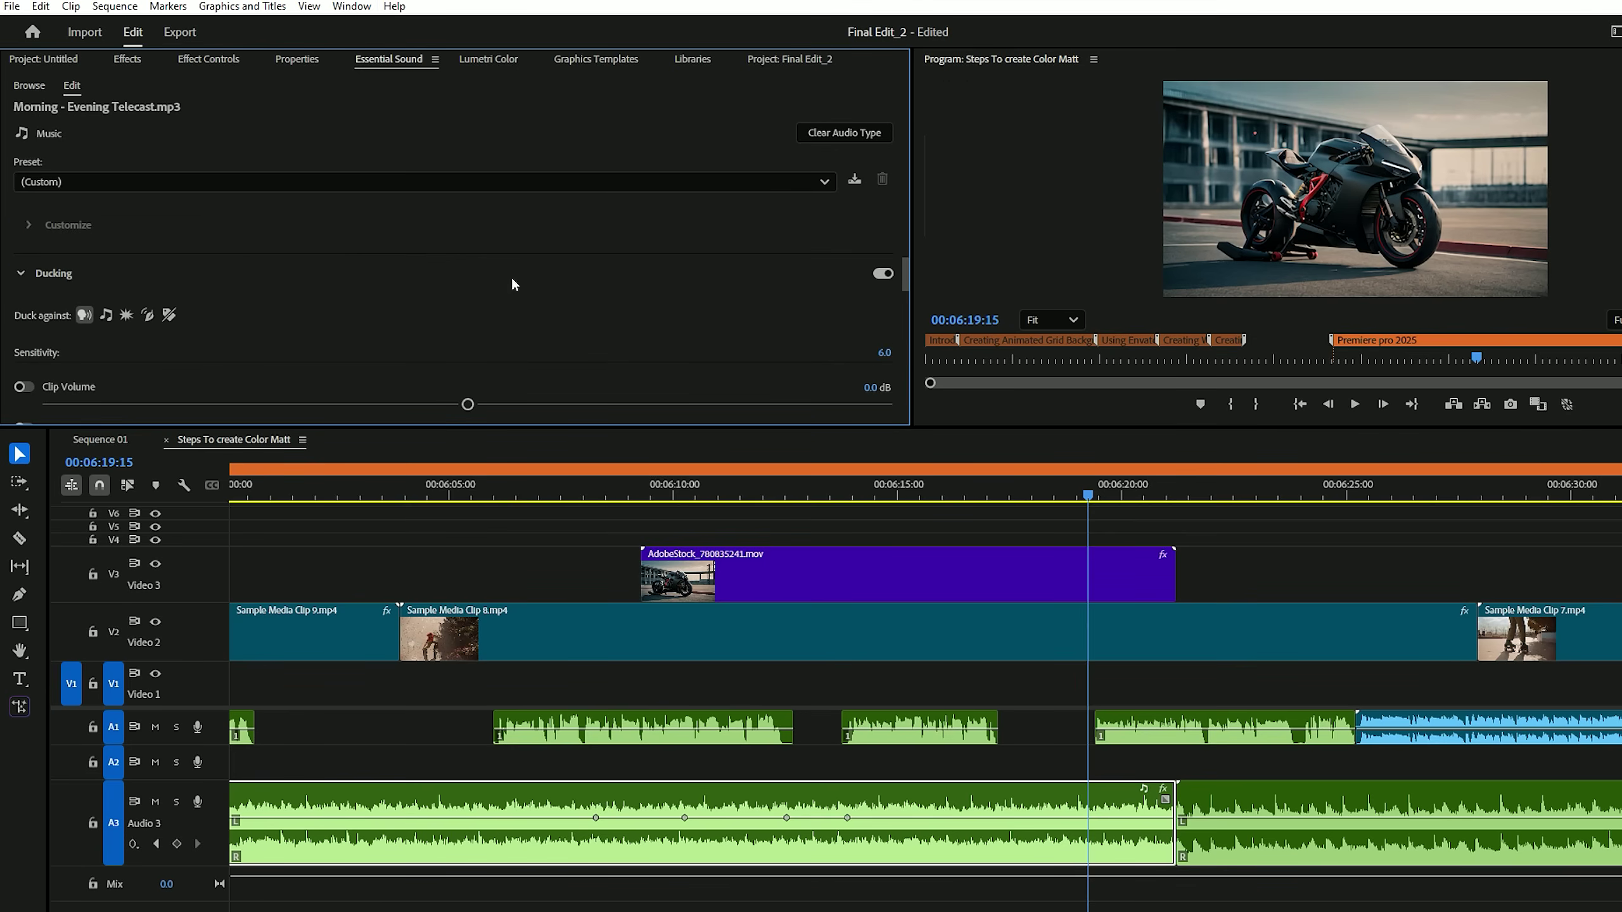
click(84, 315)
scroll(428, 317, down, 5)
scroll(426, 320, down, 1)
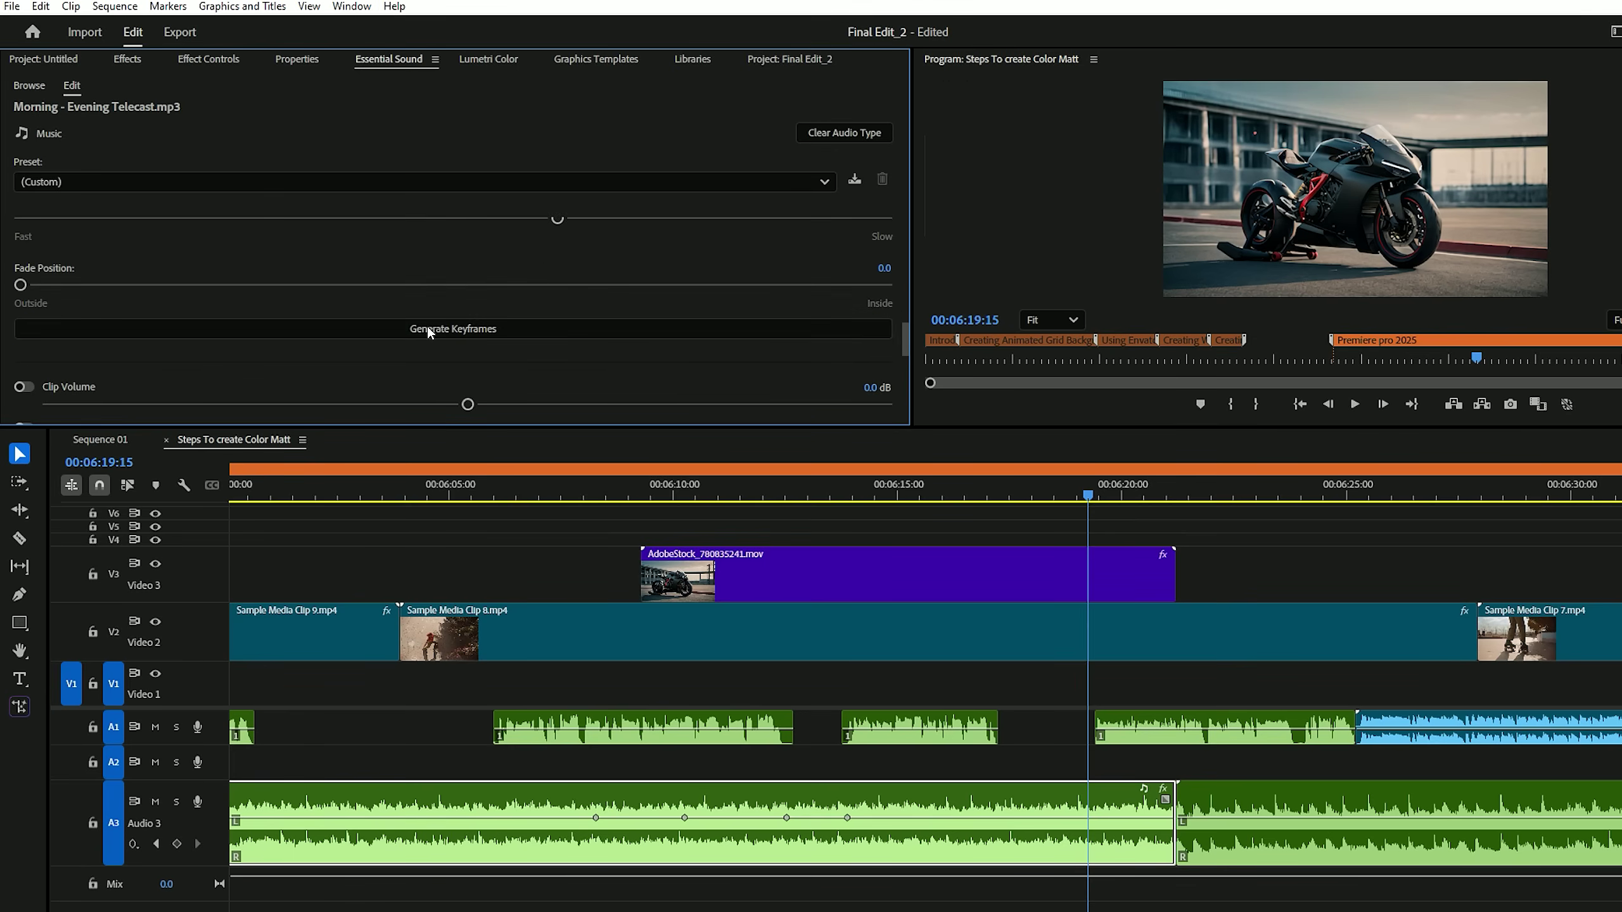
click(427, 327)
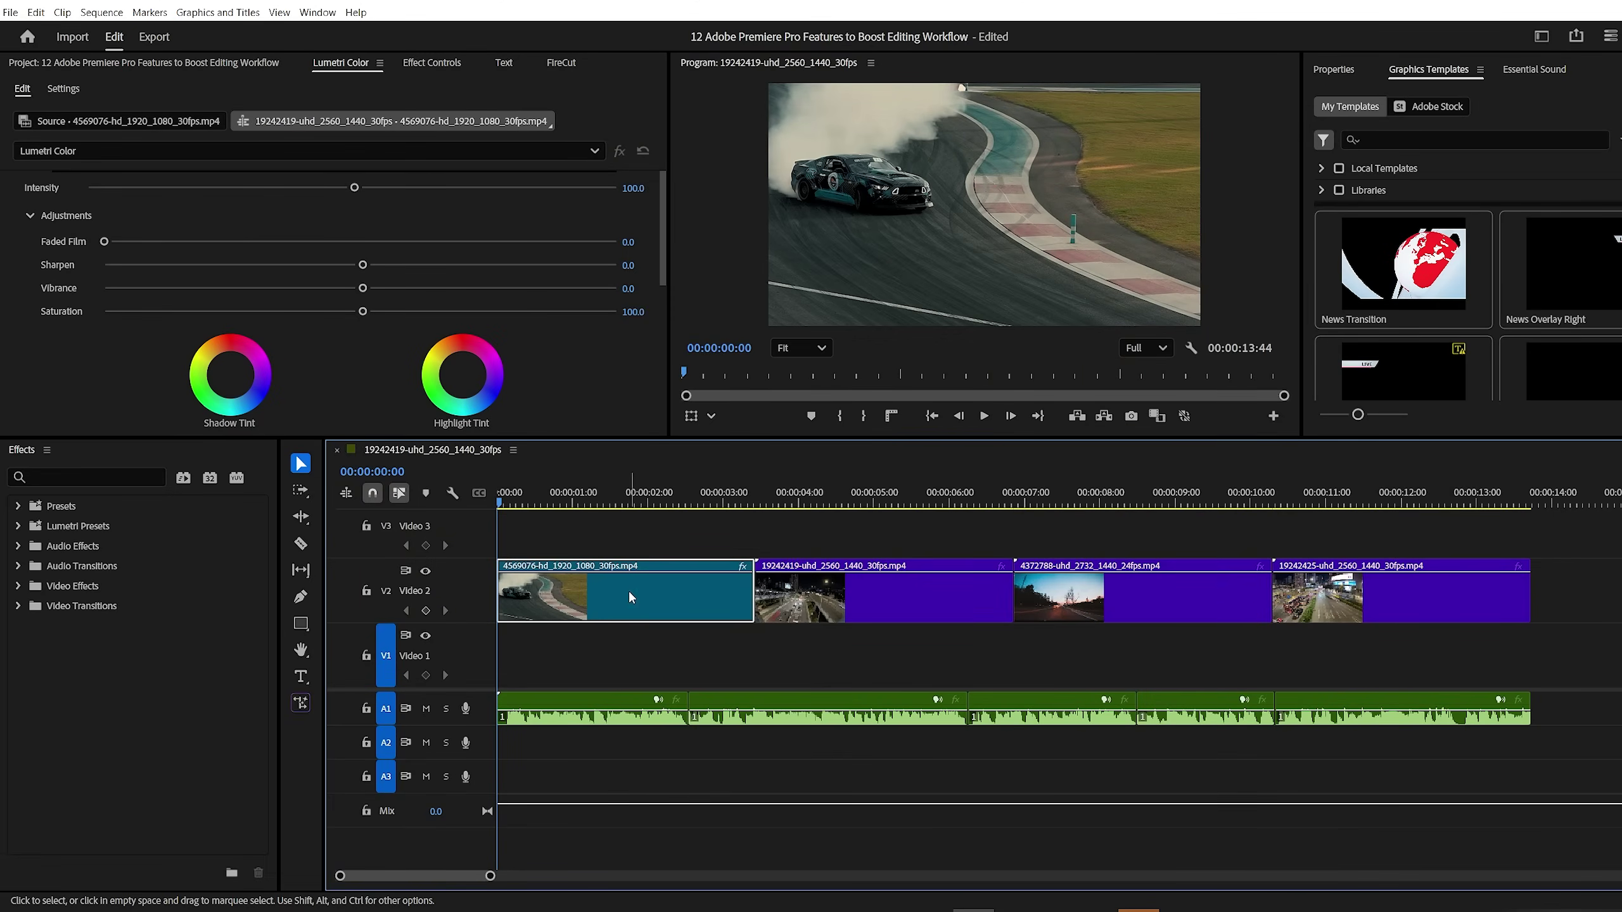
Step: Close Lumetri Color, then cycle the grouped panels Text, Project, Effect Controls, ending on FireCut
click(361, 66)
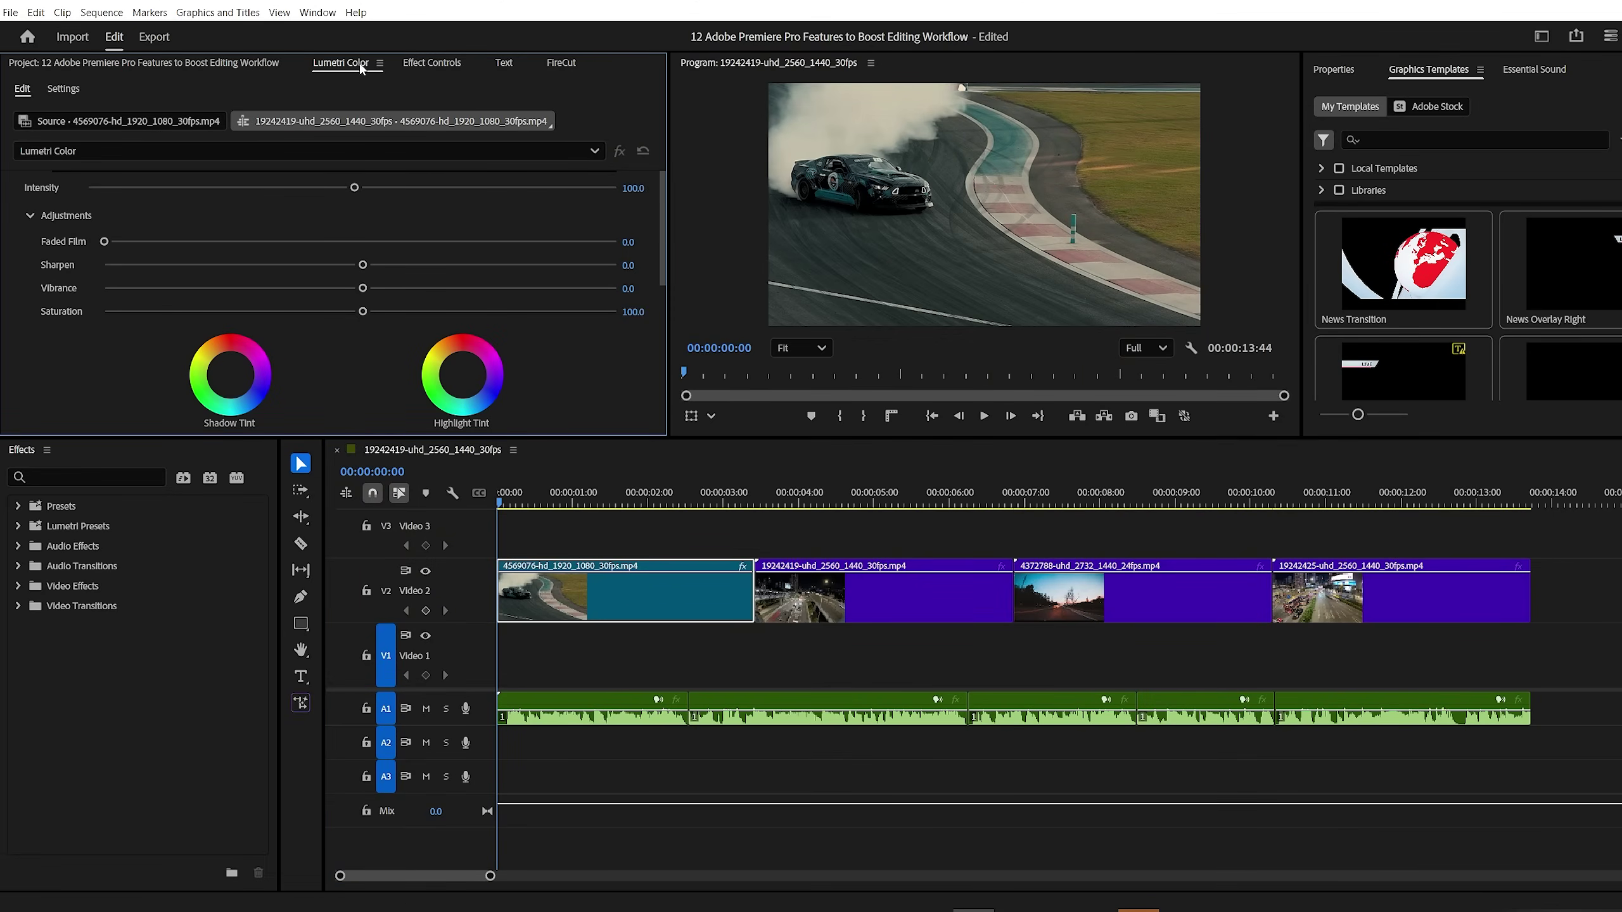
key(ctrl+w)
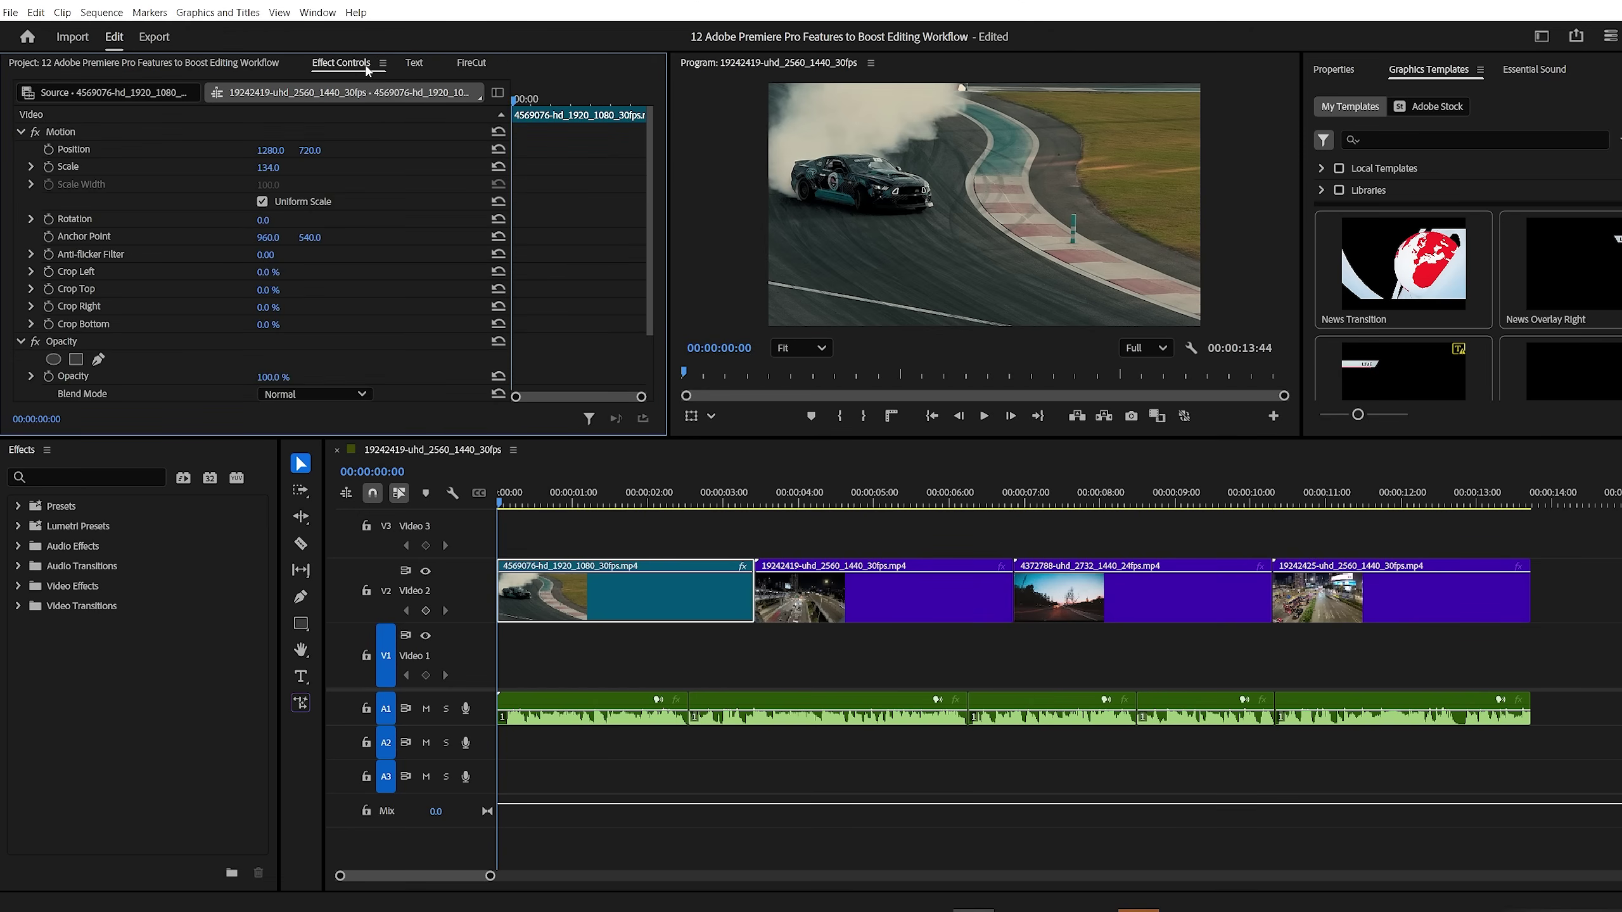
scroll(367, 67, up, 1)
scroll(367, 67, down, 3)
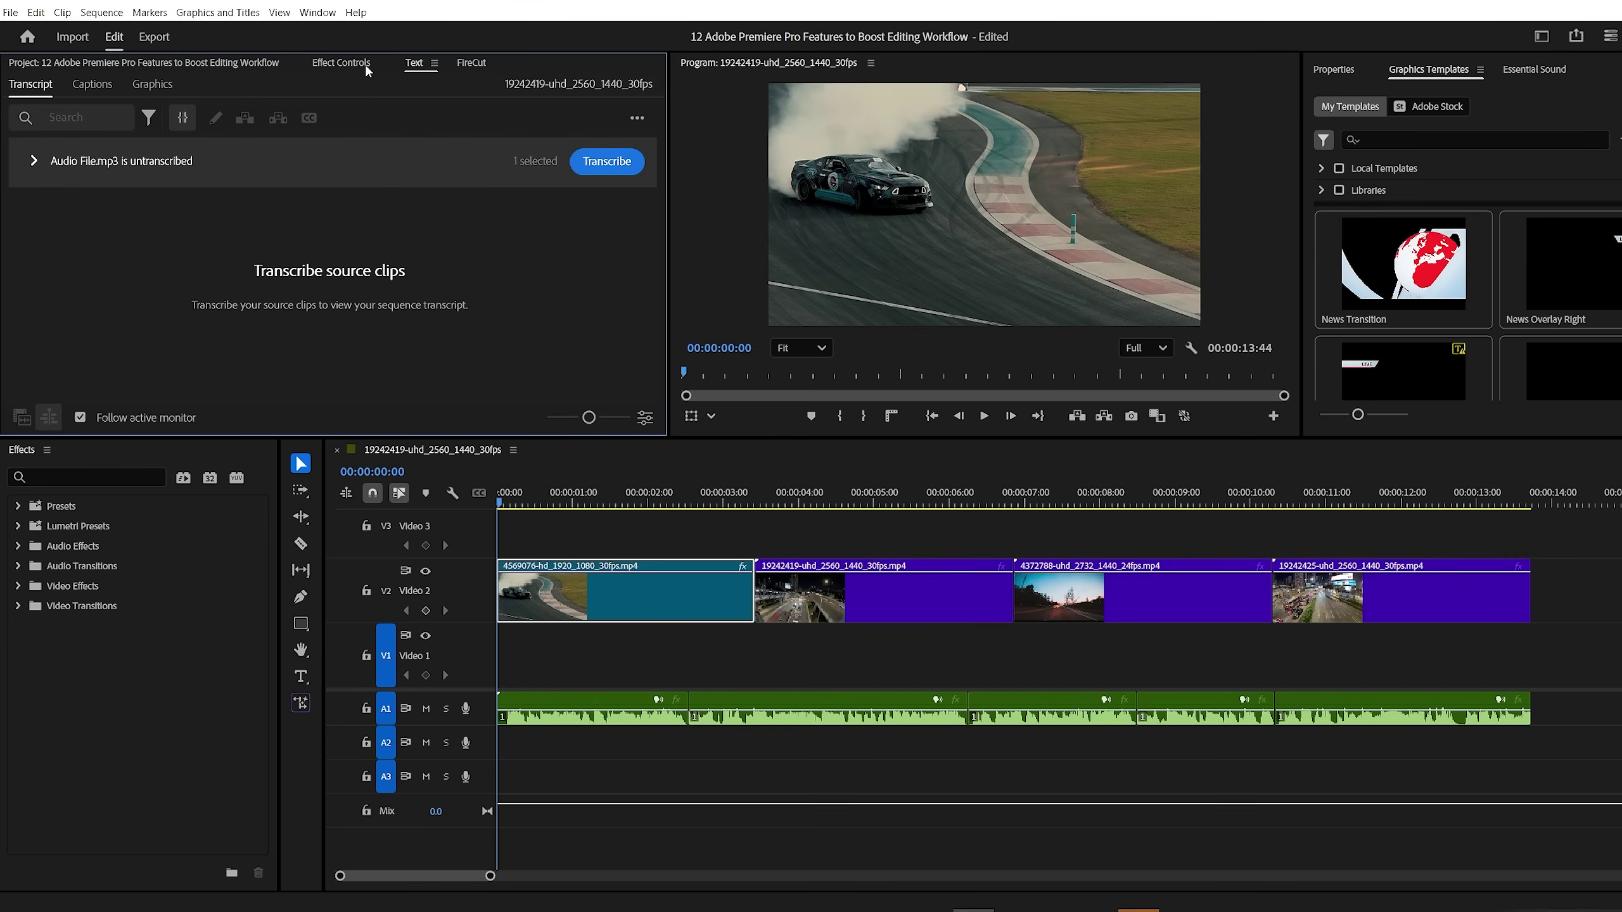
scroll(367, 67, up, 1)
scroll(362, 64, up, 2)
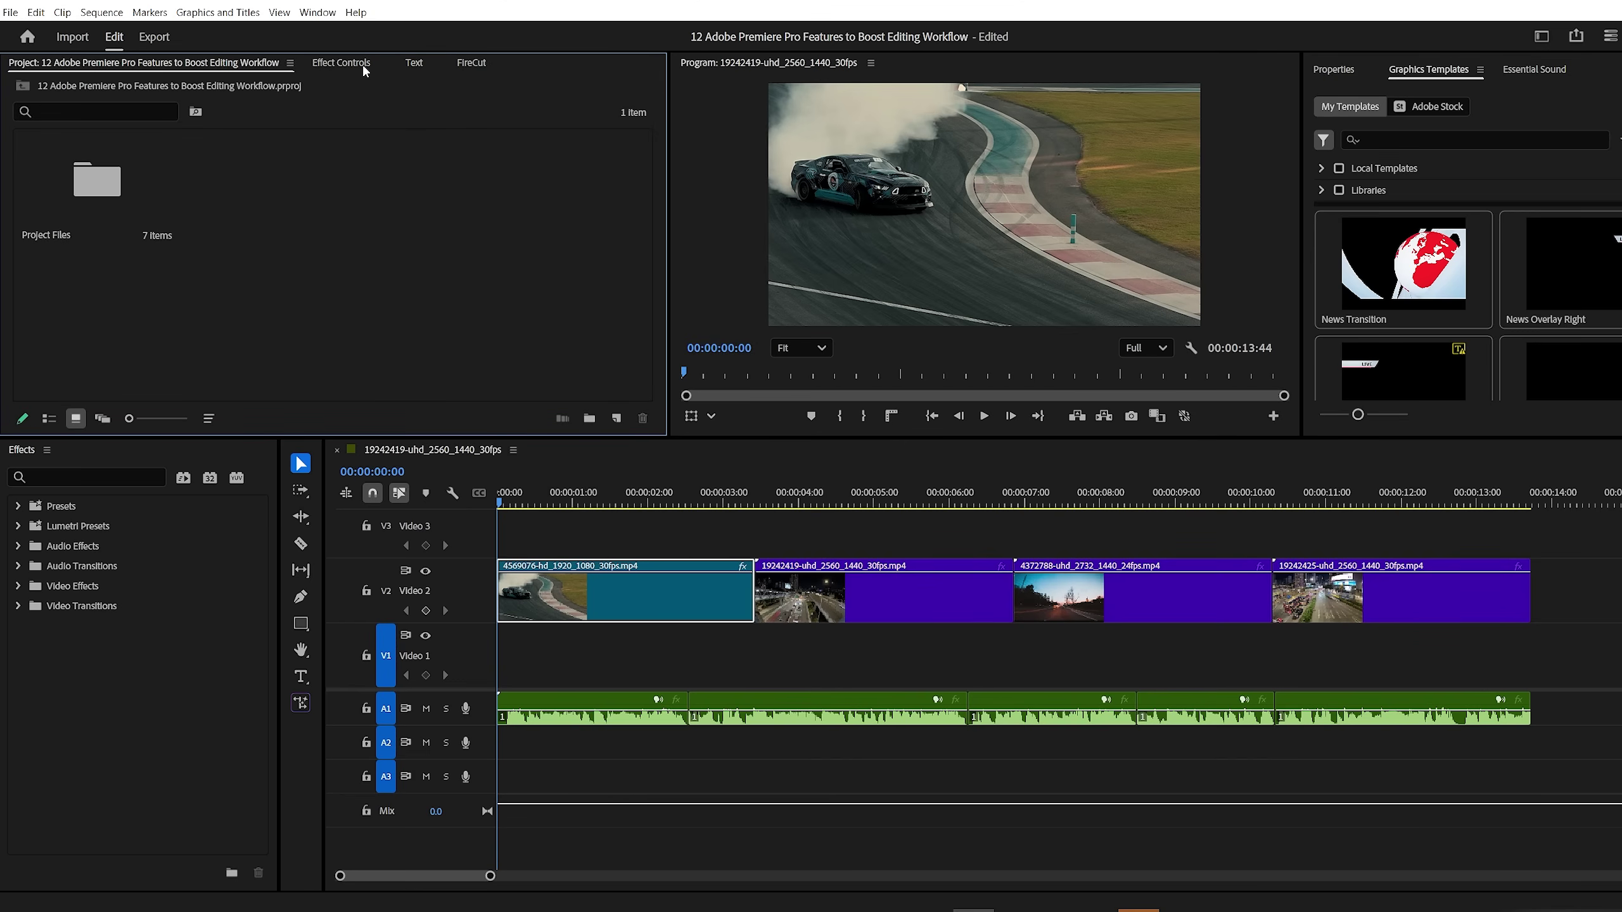
scroll(361, 63, down, 1)
scroll(361, 67, down, 2)
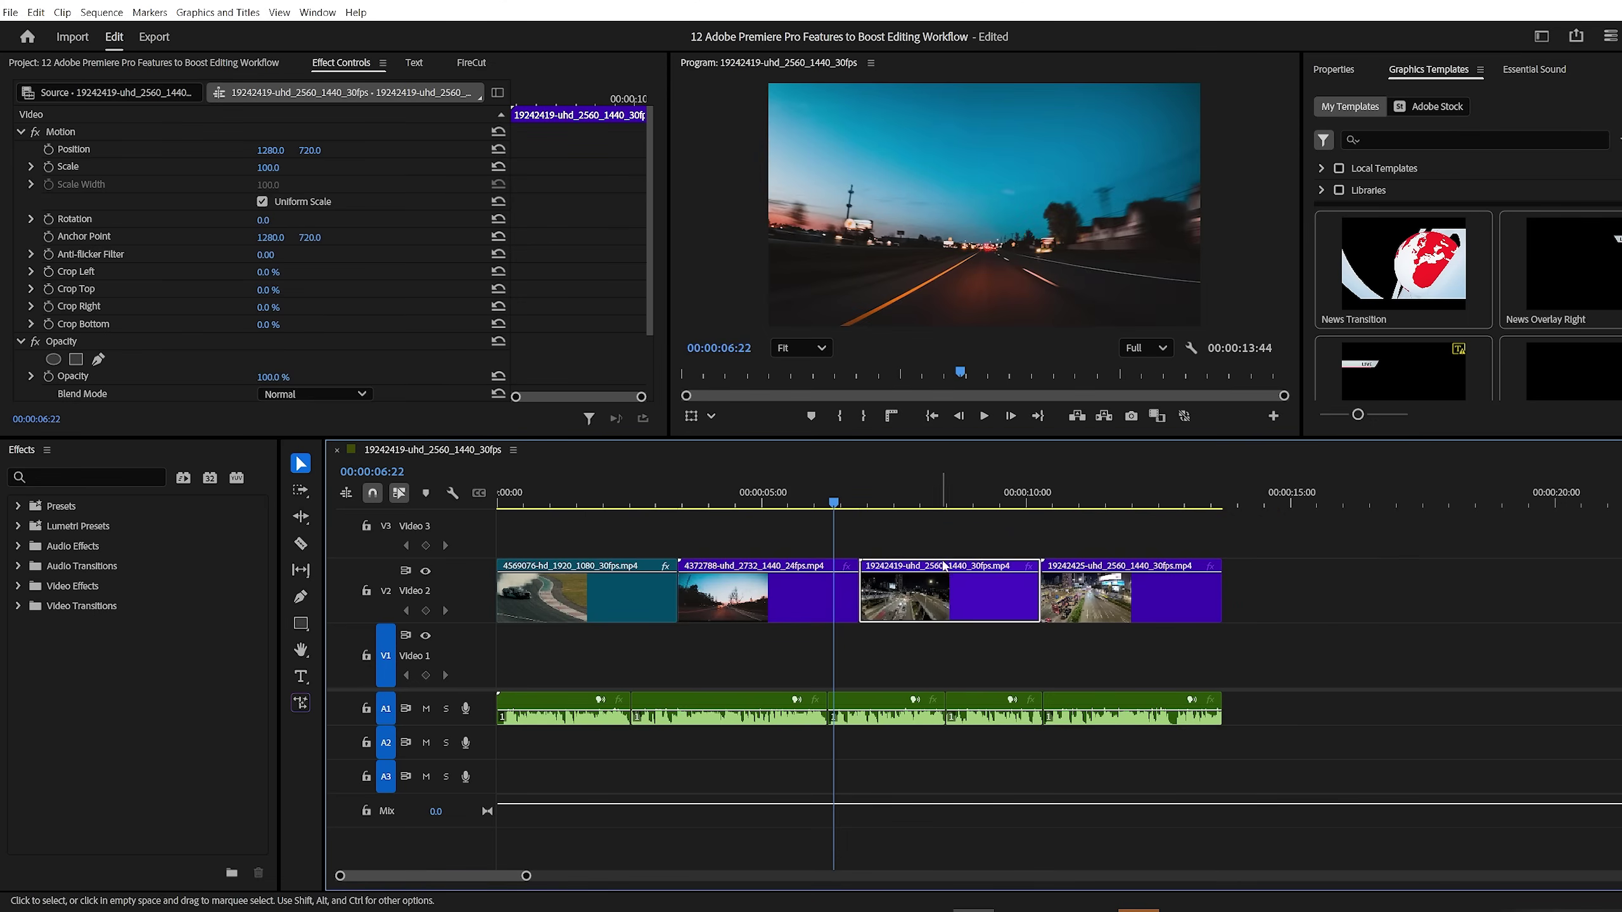
Step: Move the 4372788 clip on Video 2 so it sits directly before the 19242425 clip
click(960, 535)
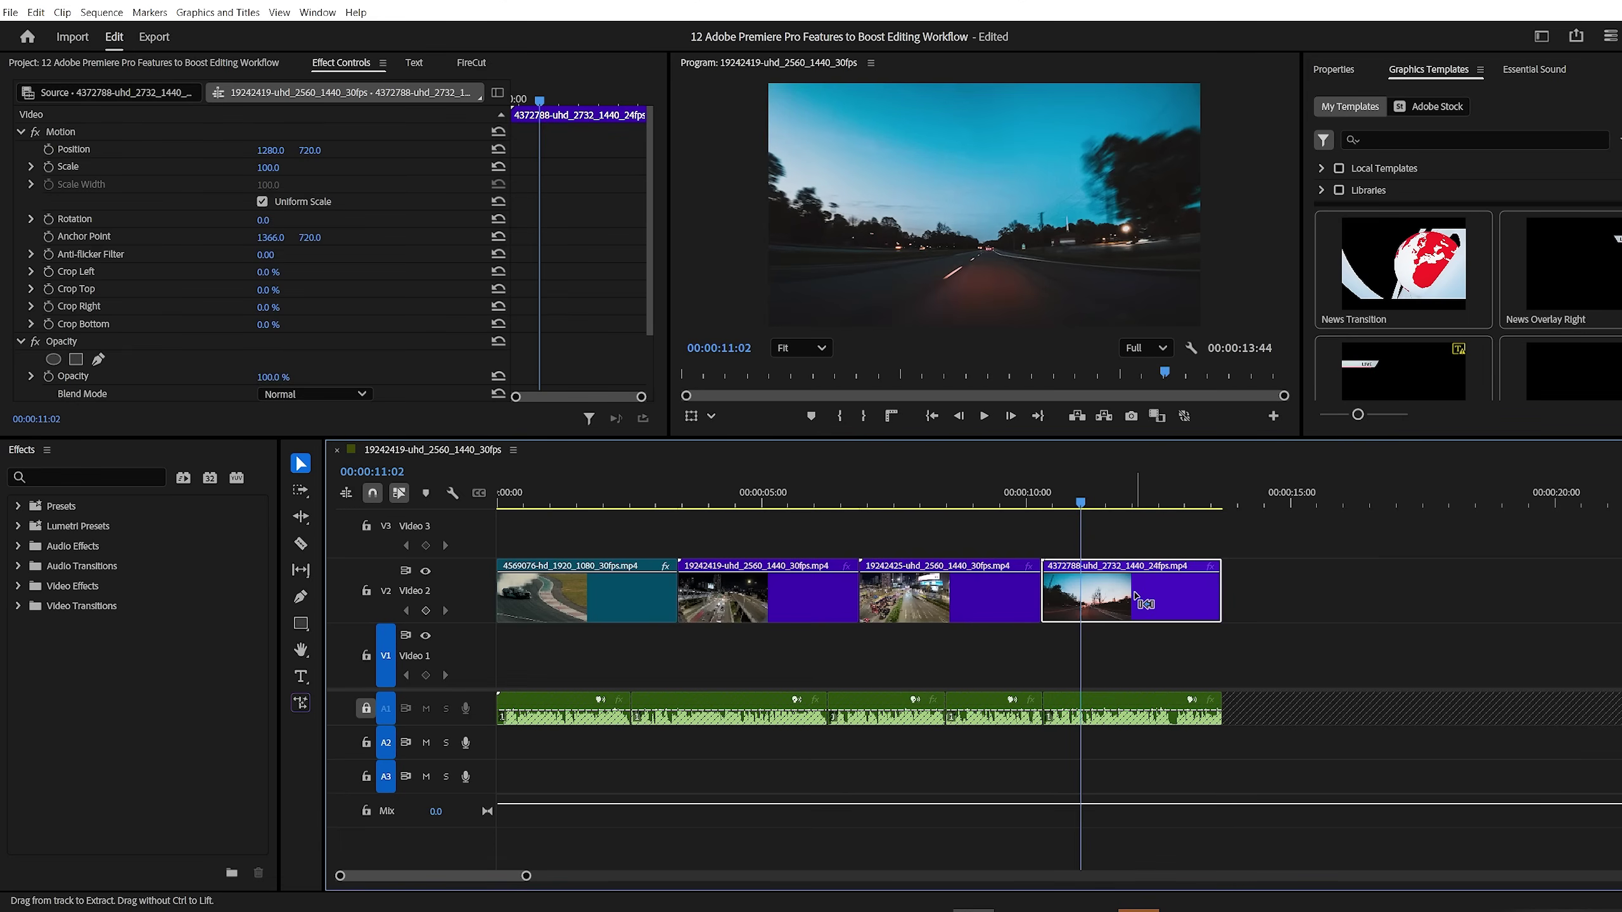
drag(1134, 591, 950, 603)
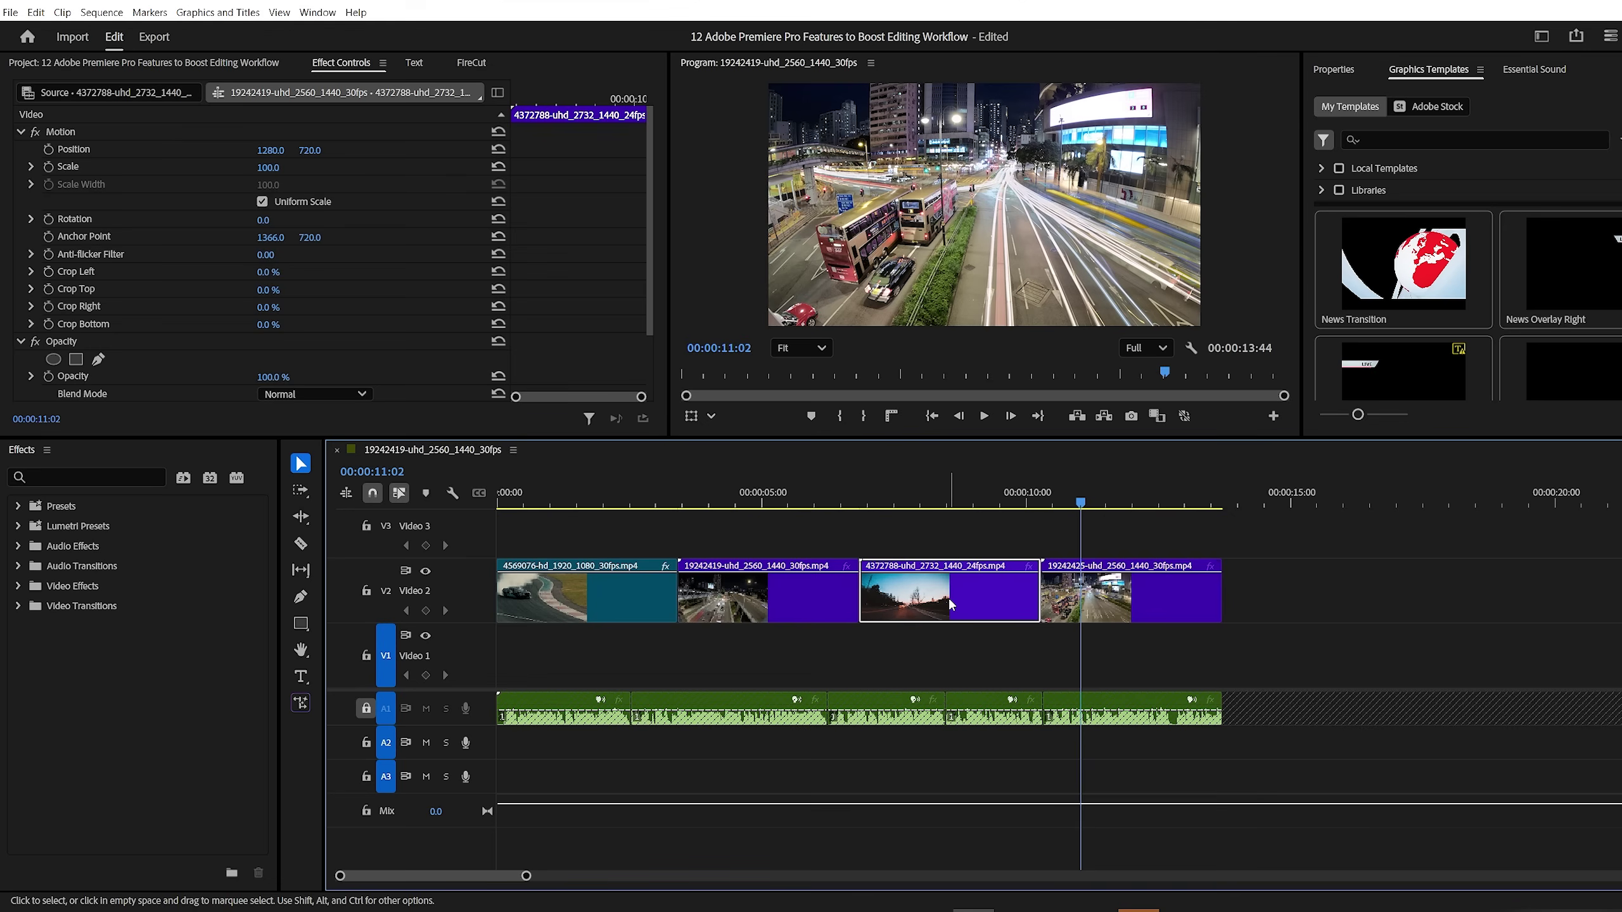
click(980, 535)
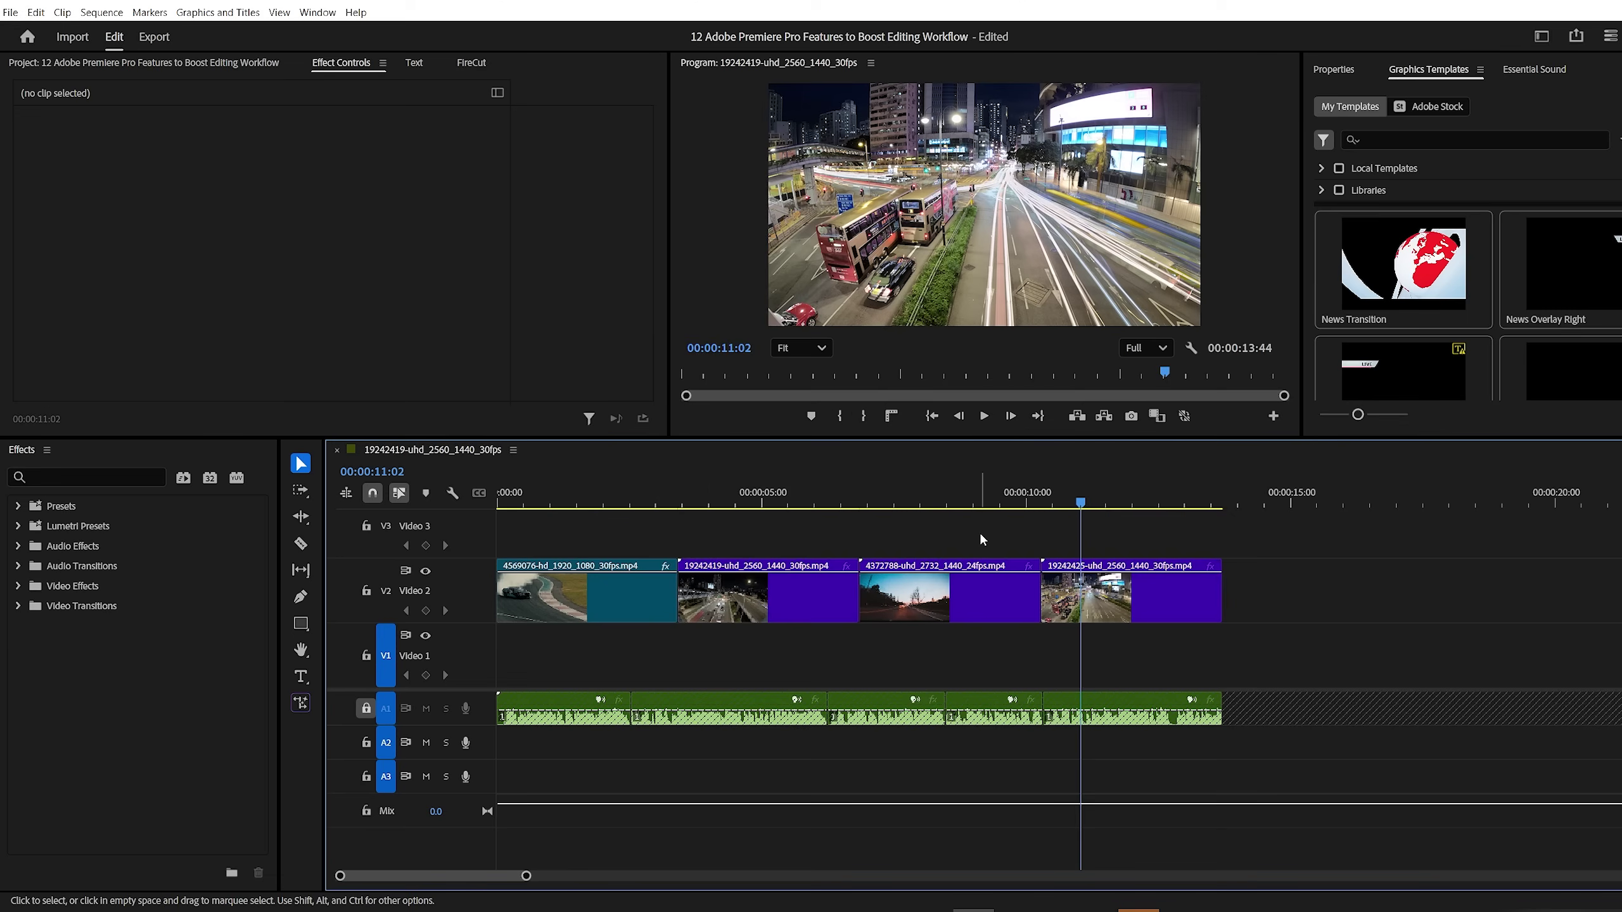
Step: Select the 19242425 clip and open Edit > Preferences > Media Cache
click(1123, 603)
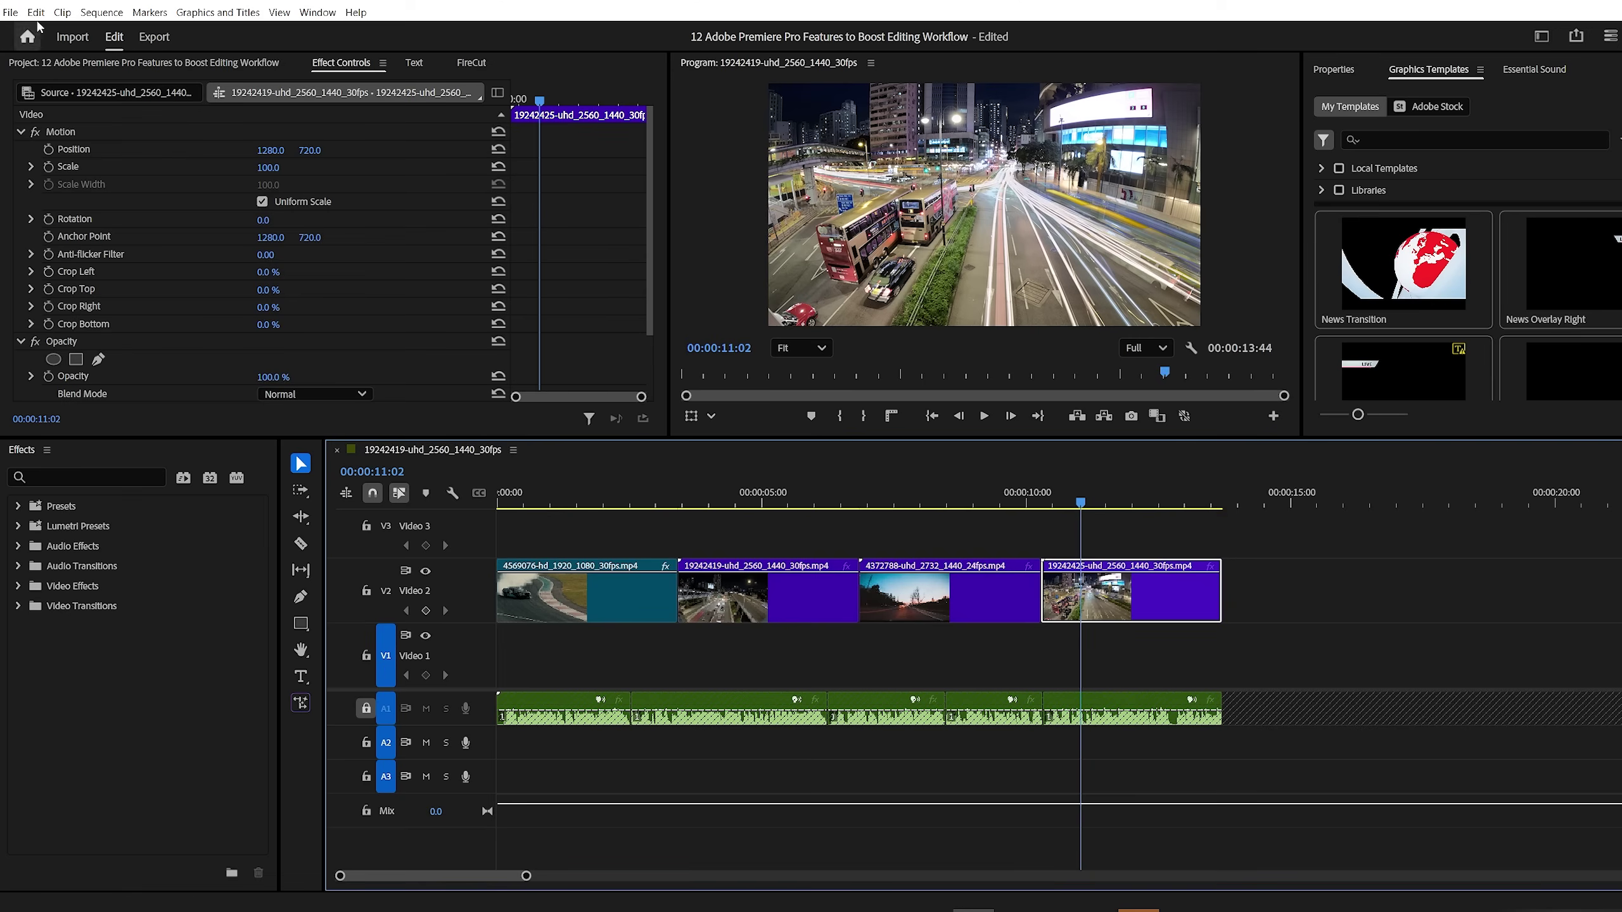
click(36, 12)
mouse_move(92, 500)
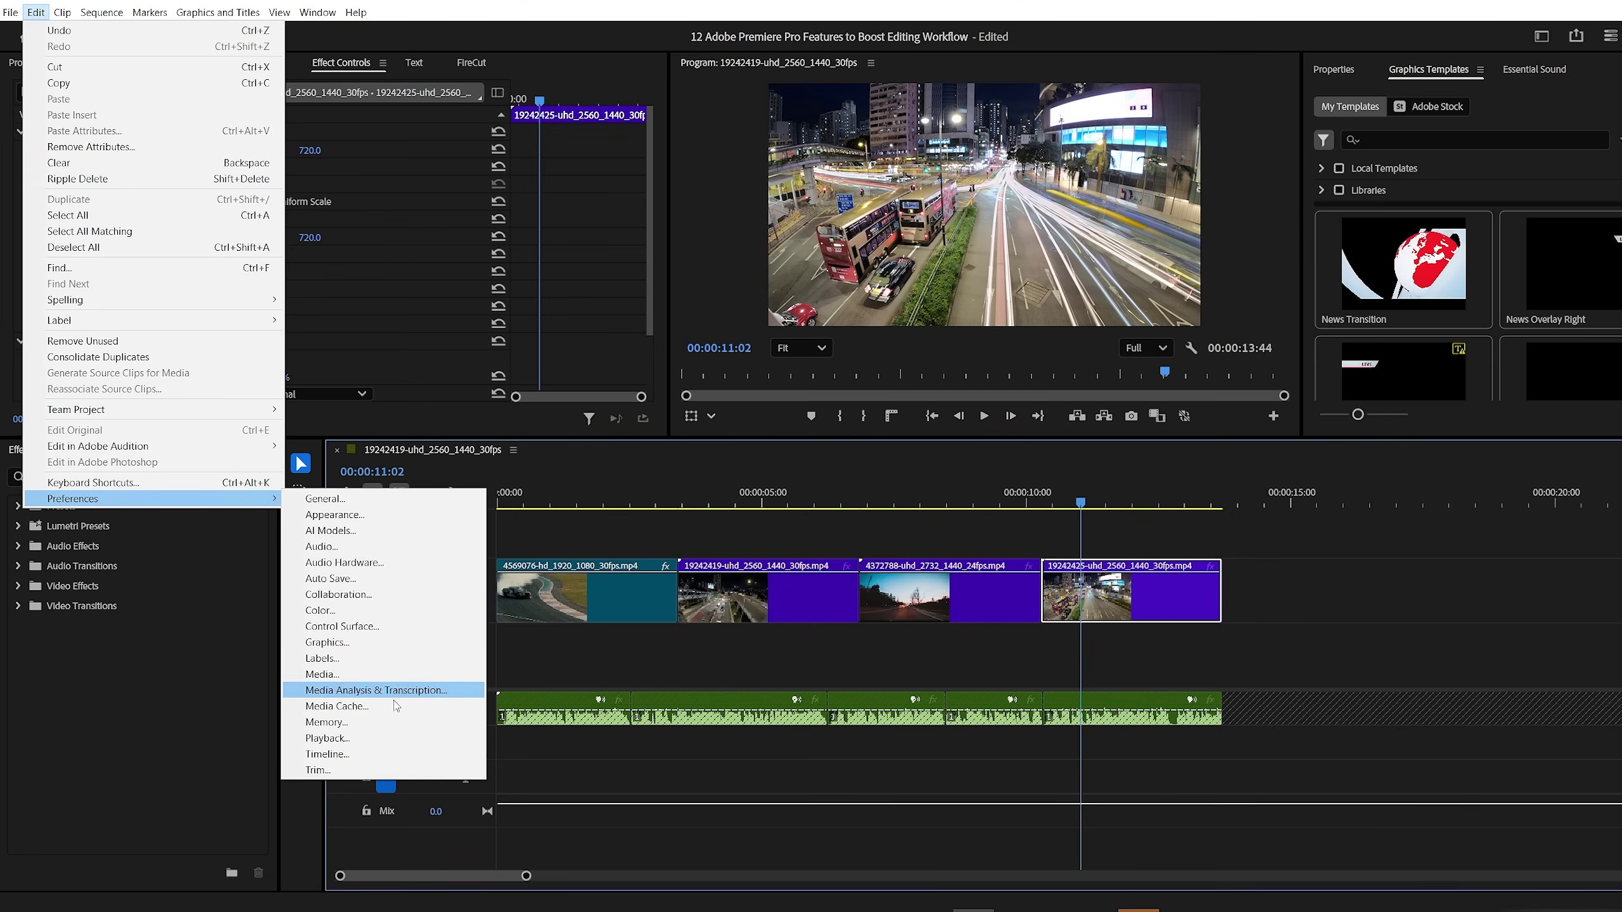
click(336, 706)
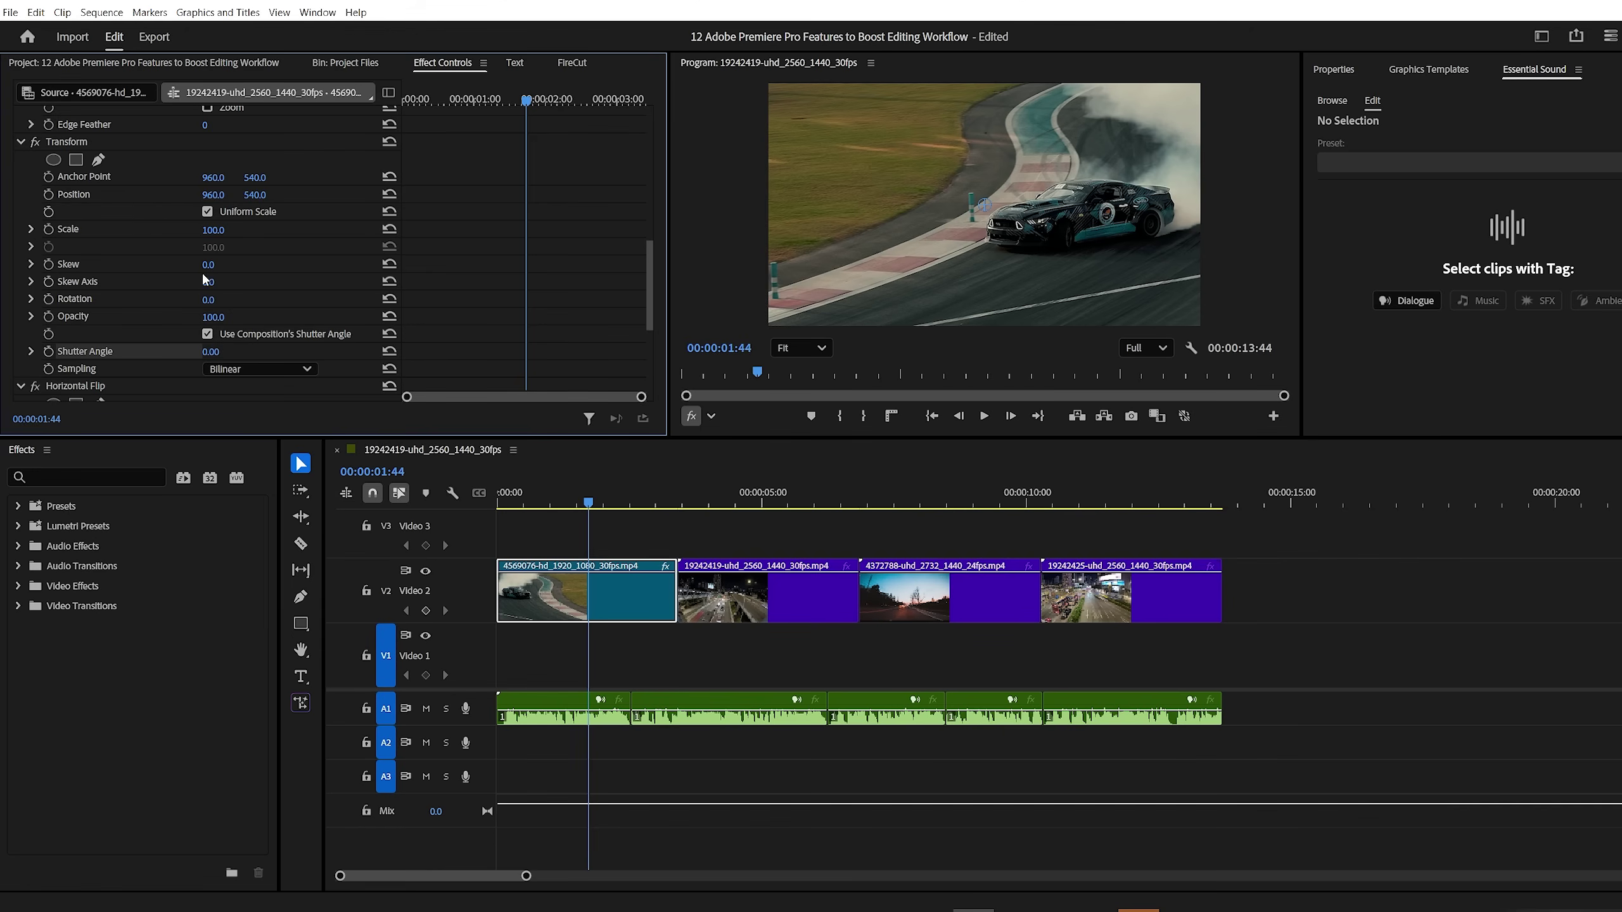
Step: Save the Transform effect as a preset named 'Motion Blur' and show it under Presets
click(208, 334)
click(207, 333)
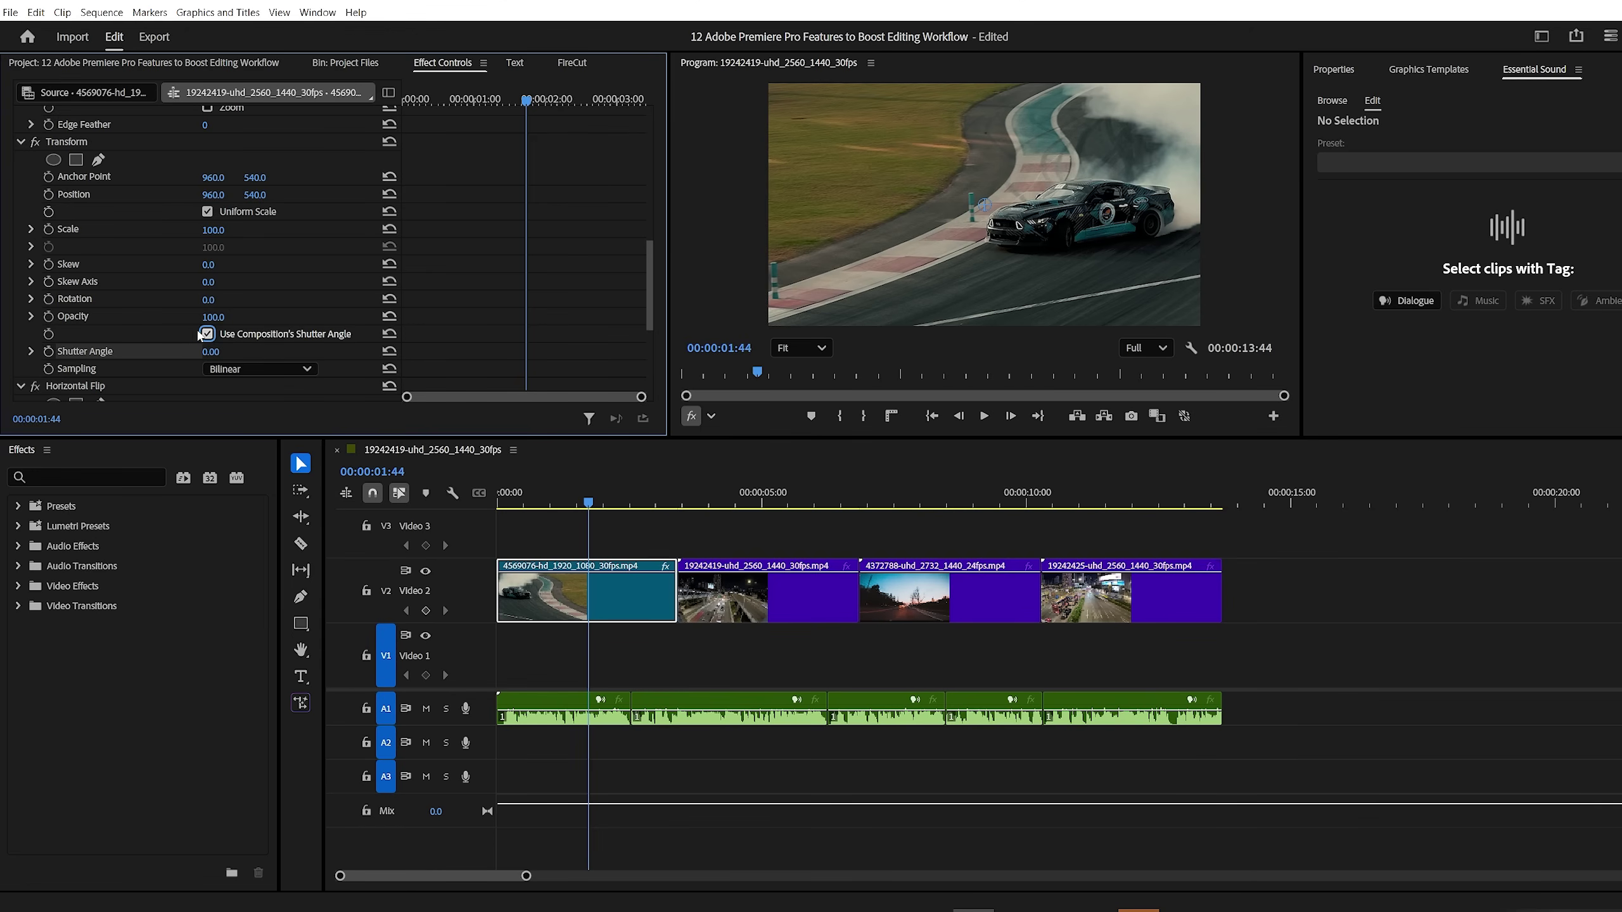
right_click(82, 143)
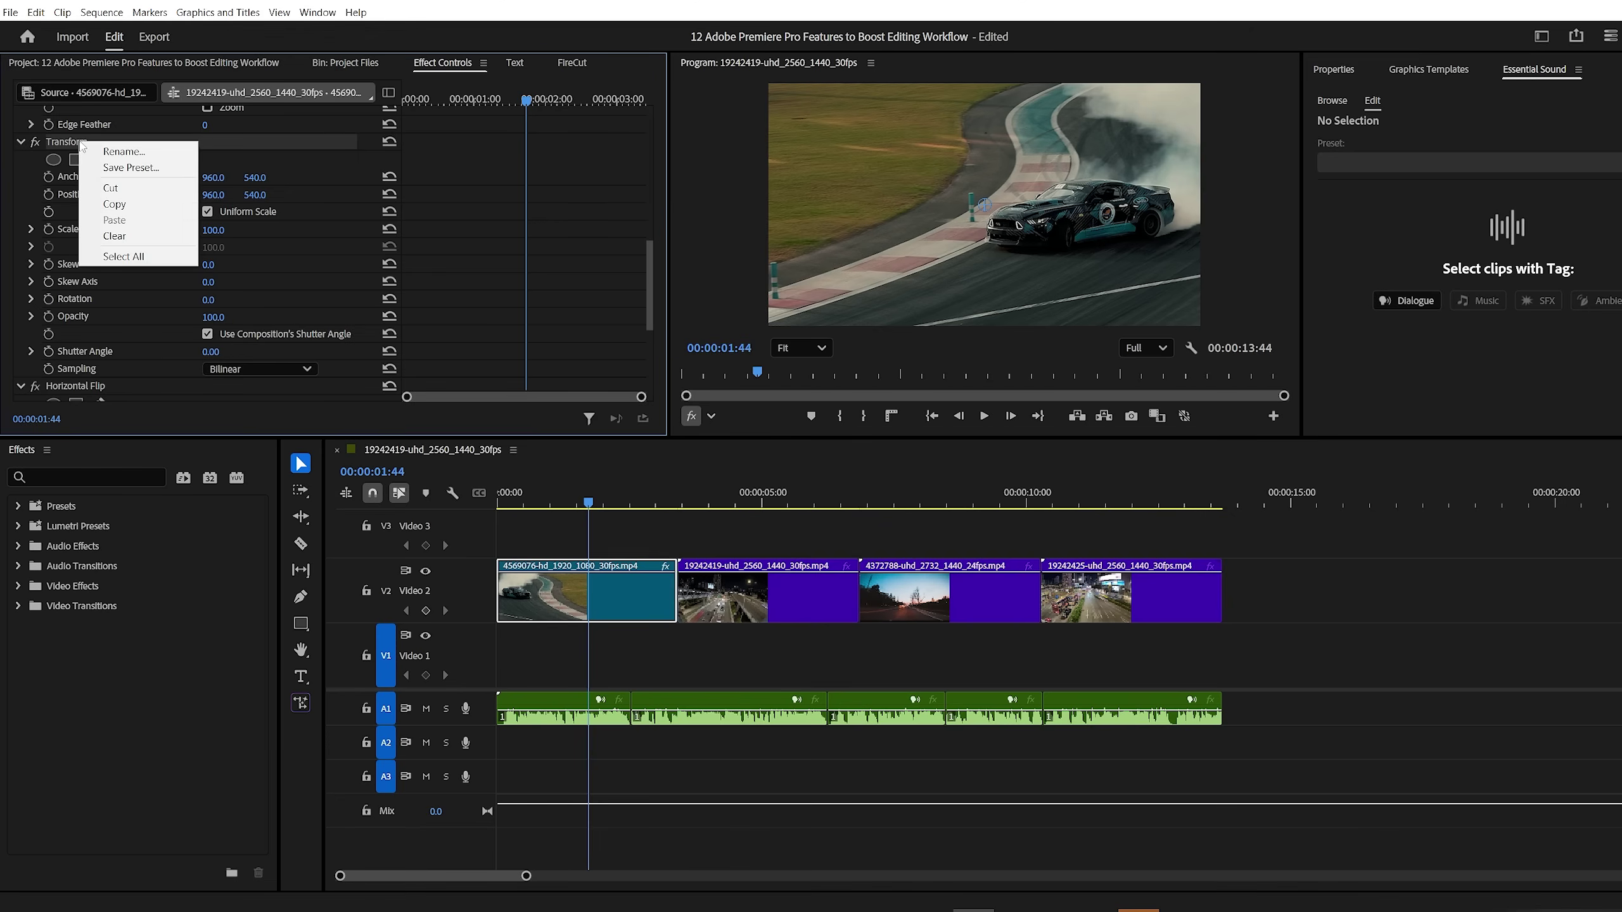
click(118, 168)
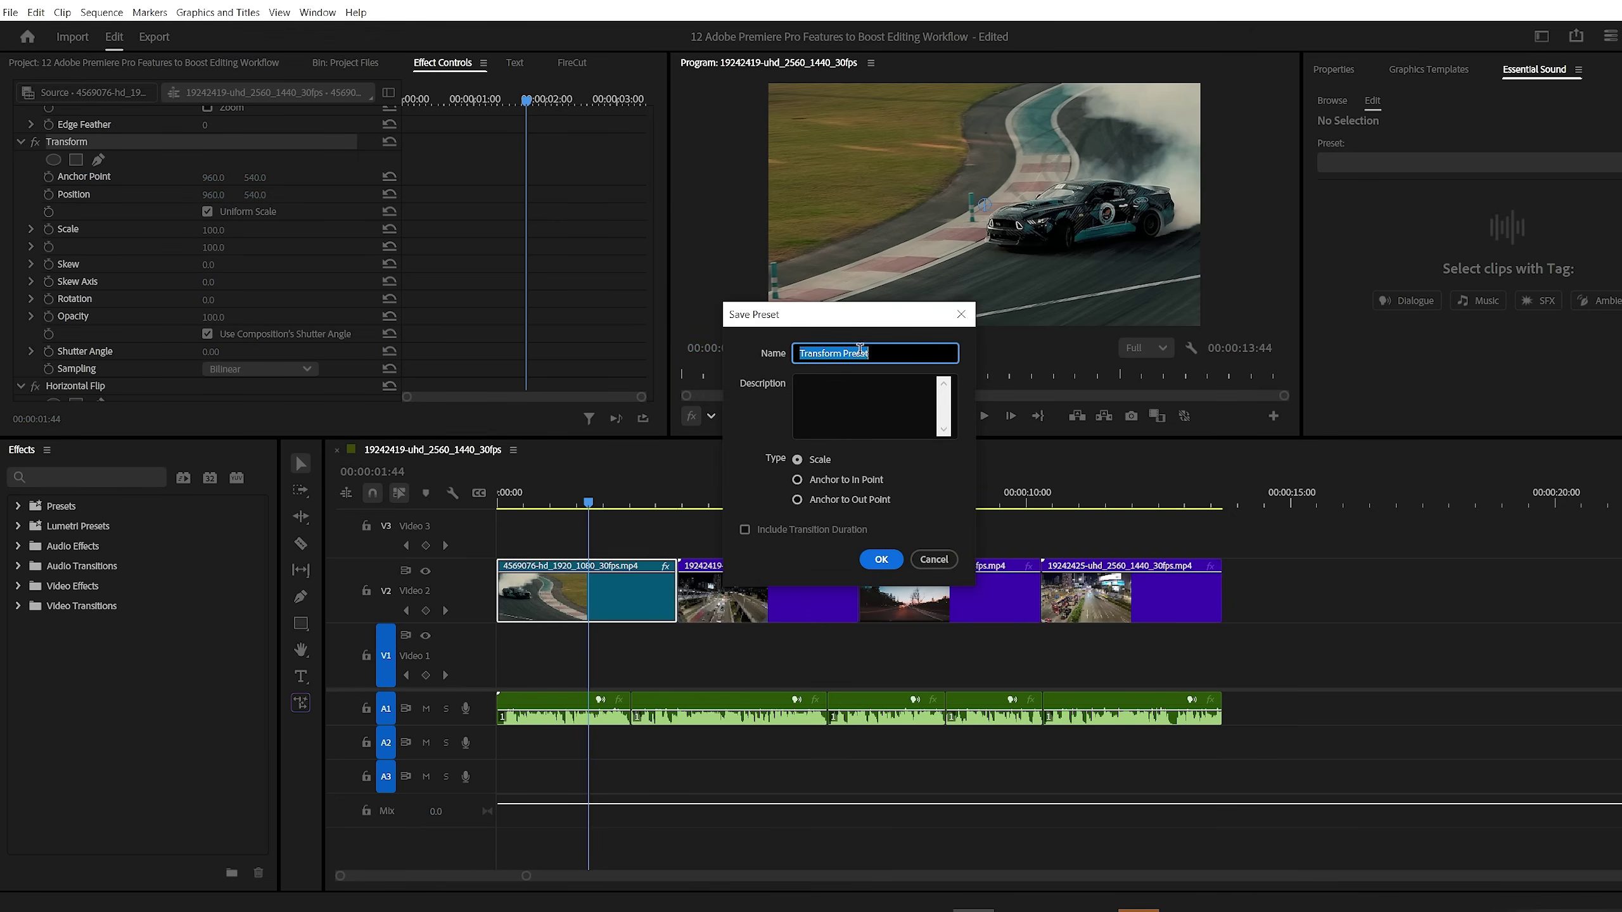
text(Motion Blur)
click(881, 559)
click(19, 506)
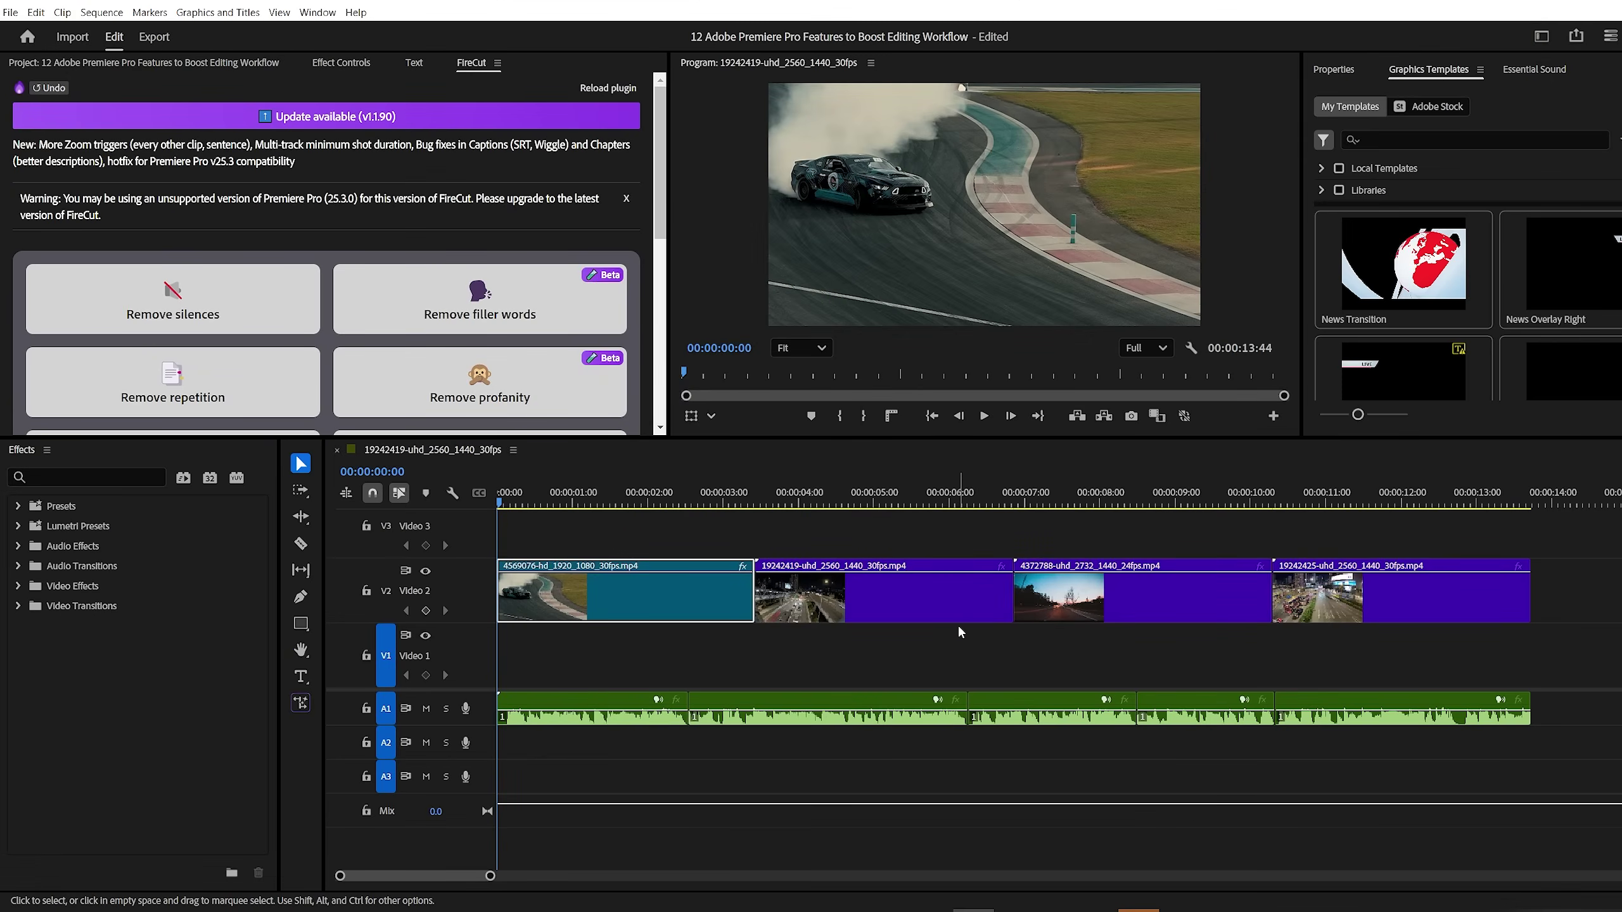
Step: In Timeline preferences, set Timeline Playback Auto-Scrolling to No Scroll and apply it
click(36, 12)
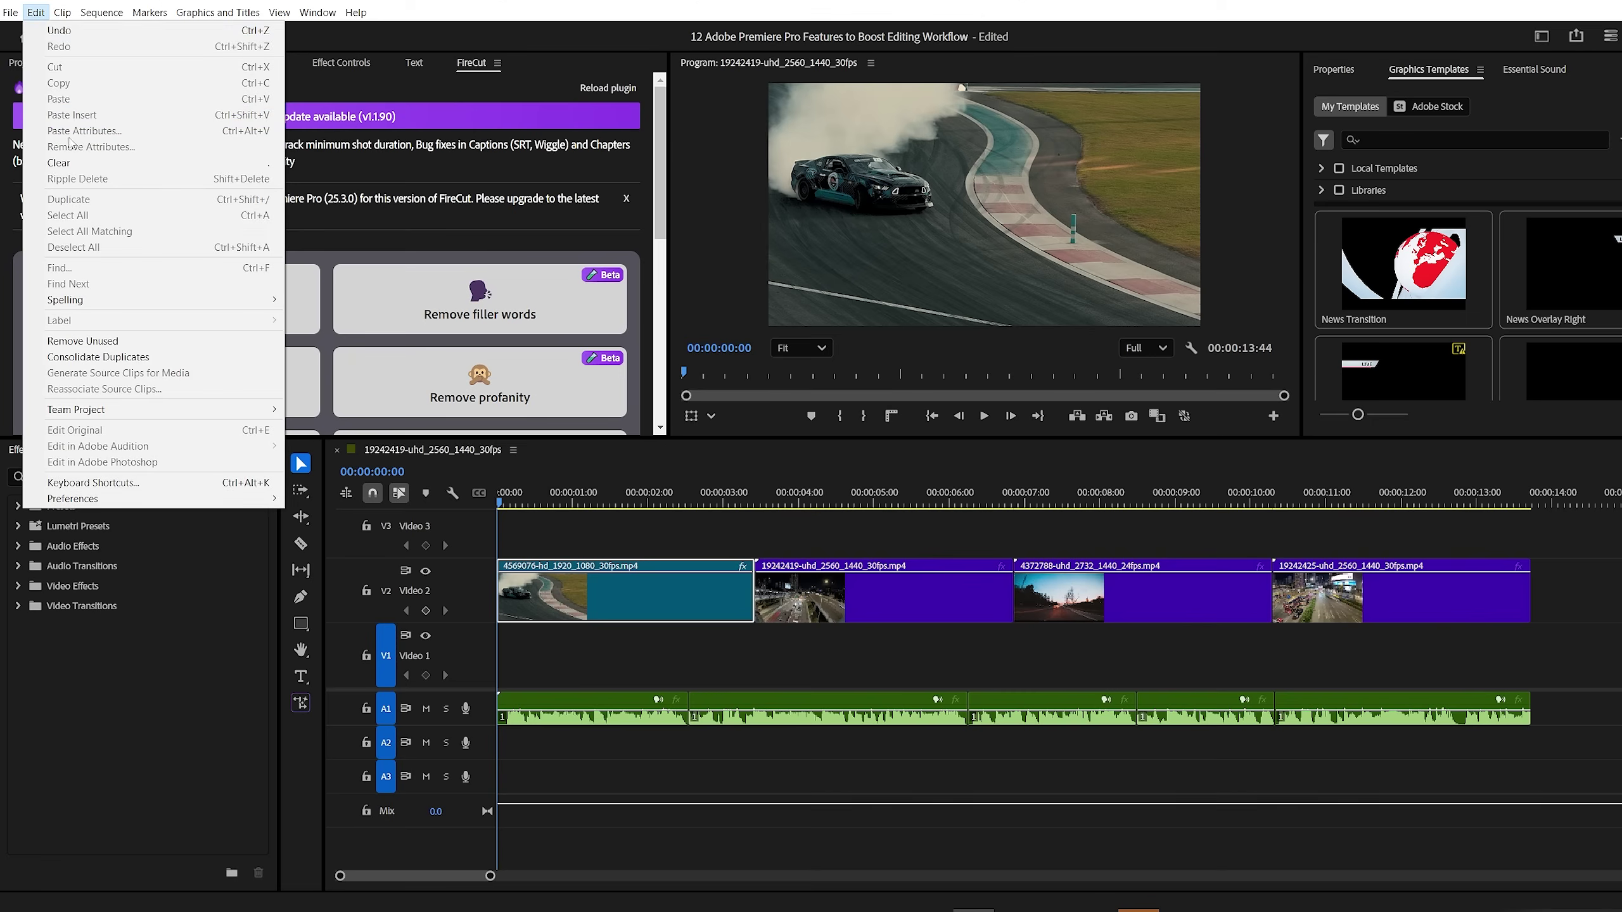
mouse_move(104, 499)
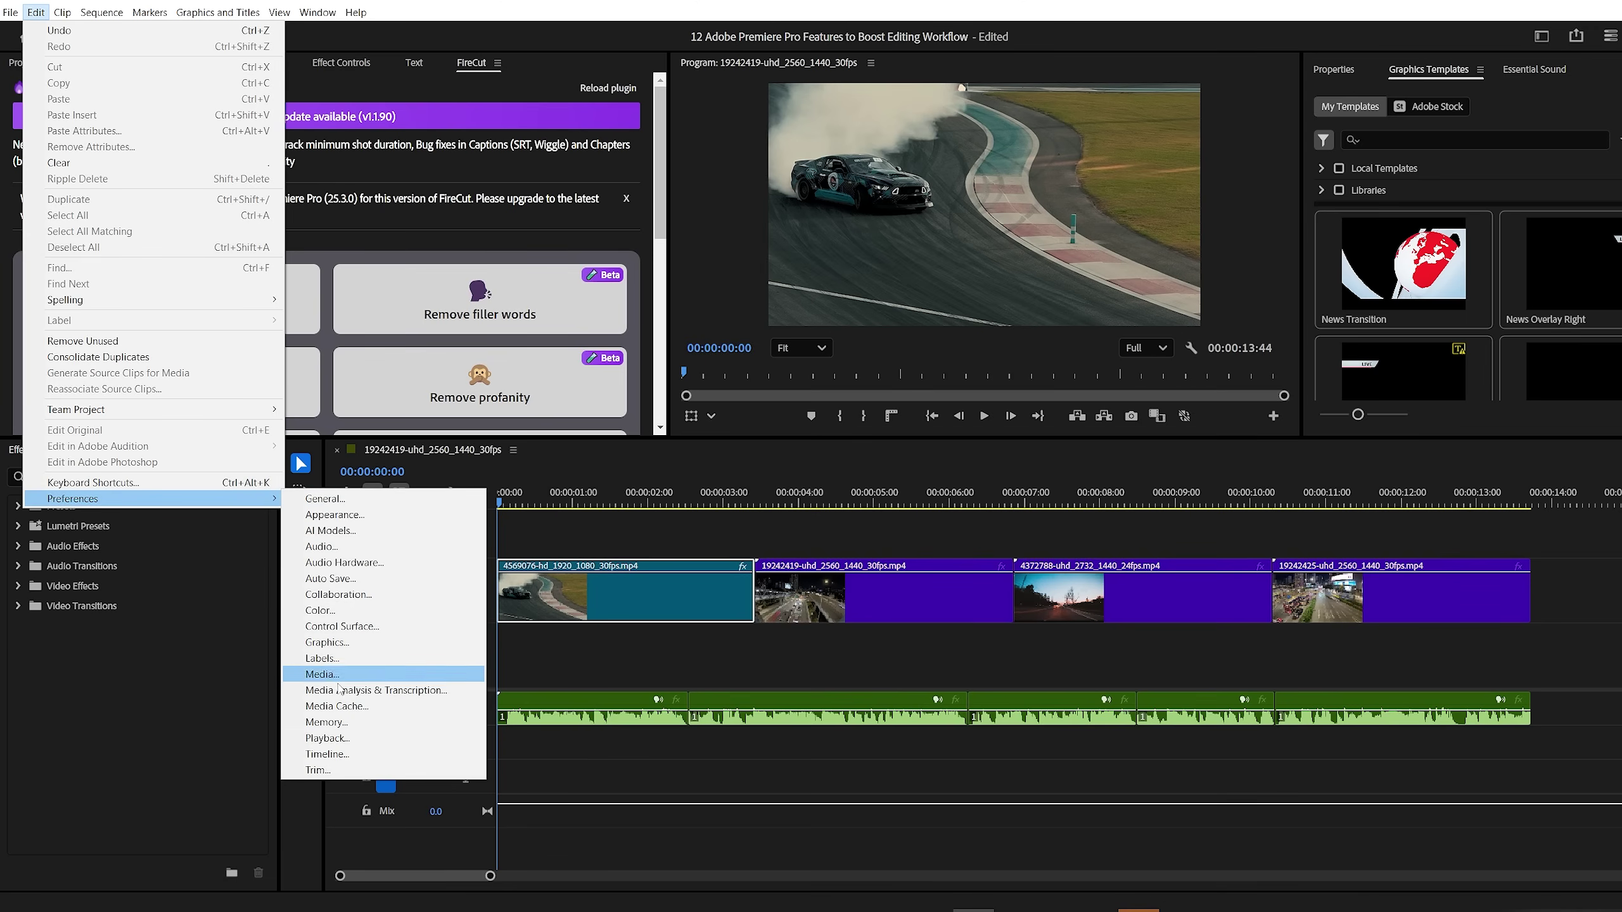
click(339, 756)
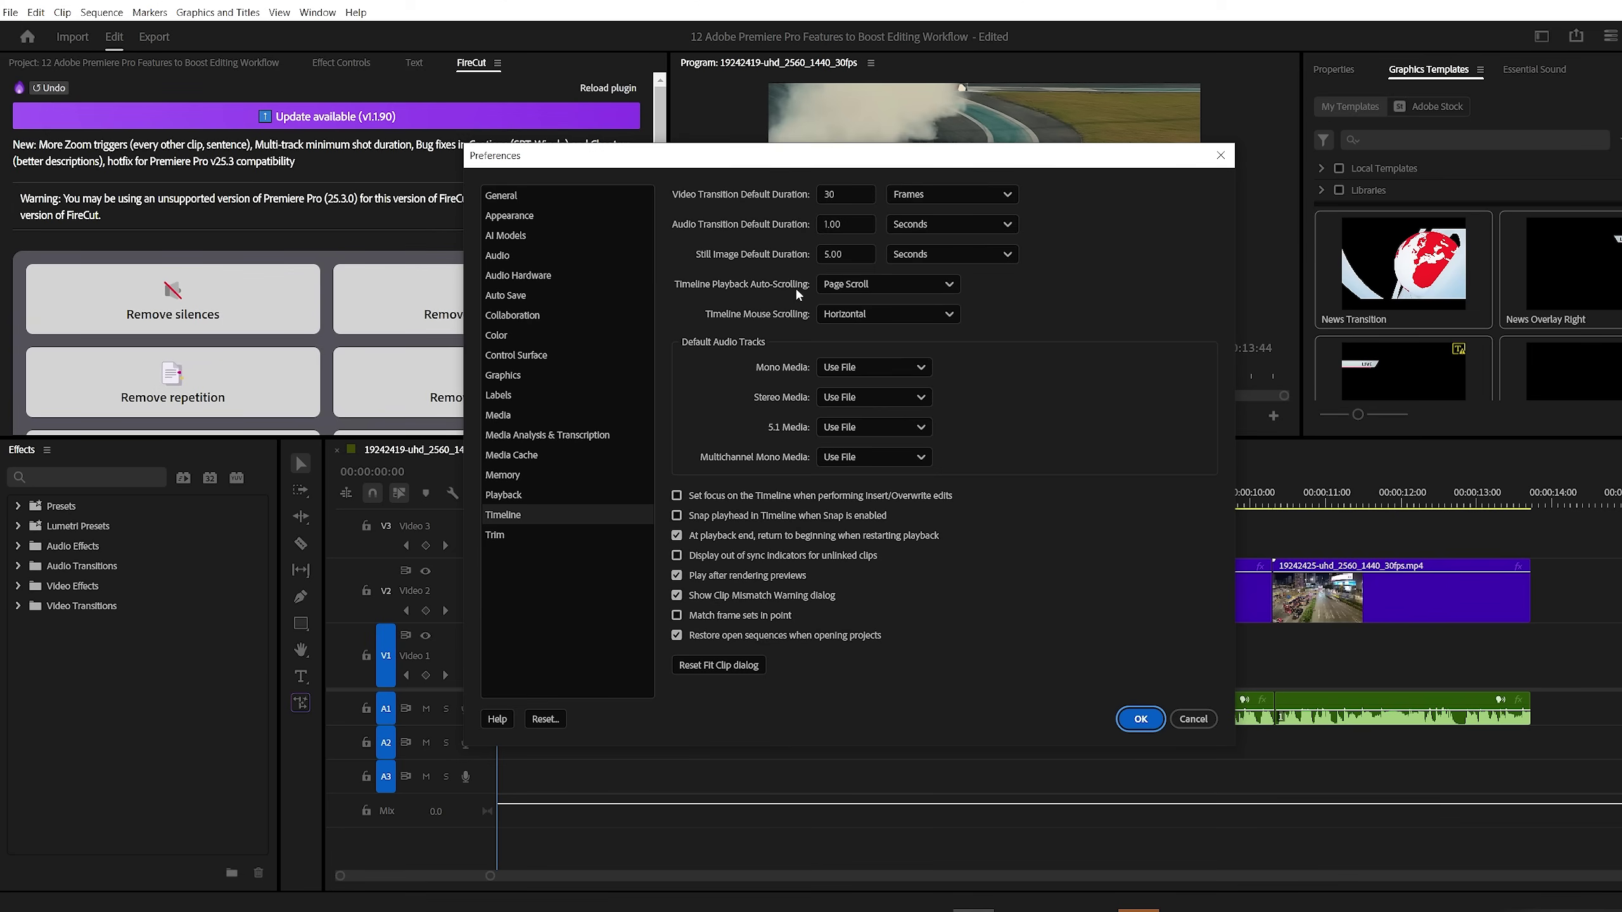
click(838, 288)
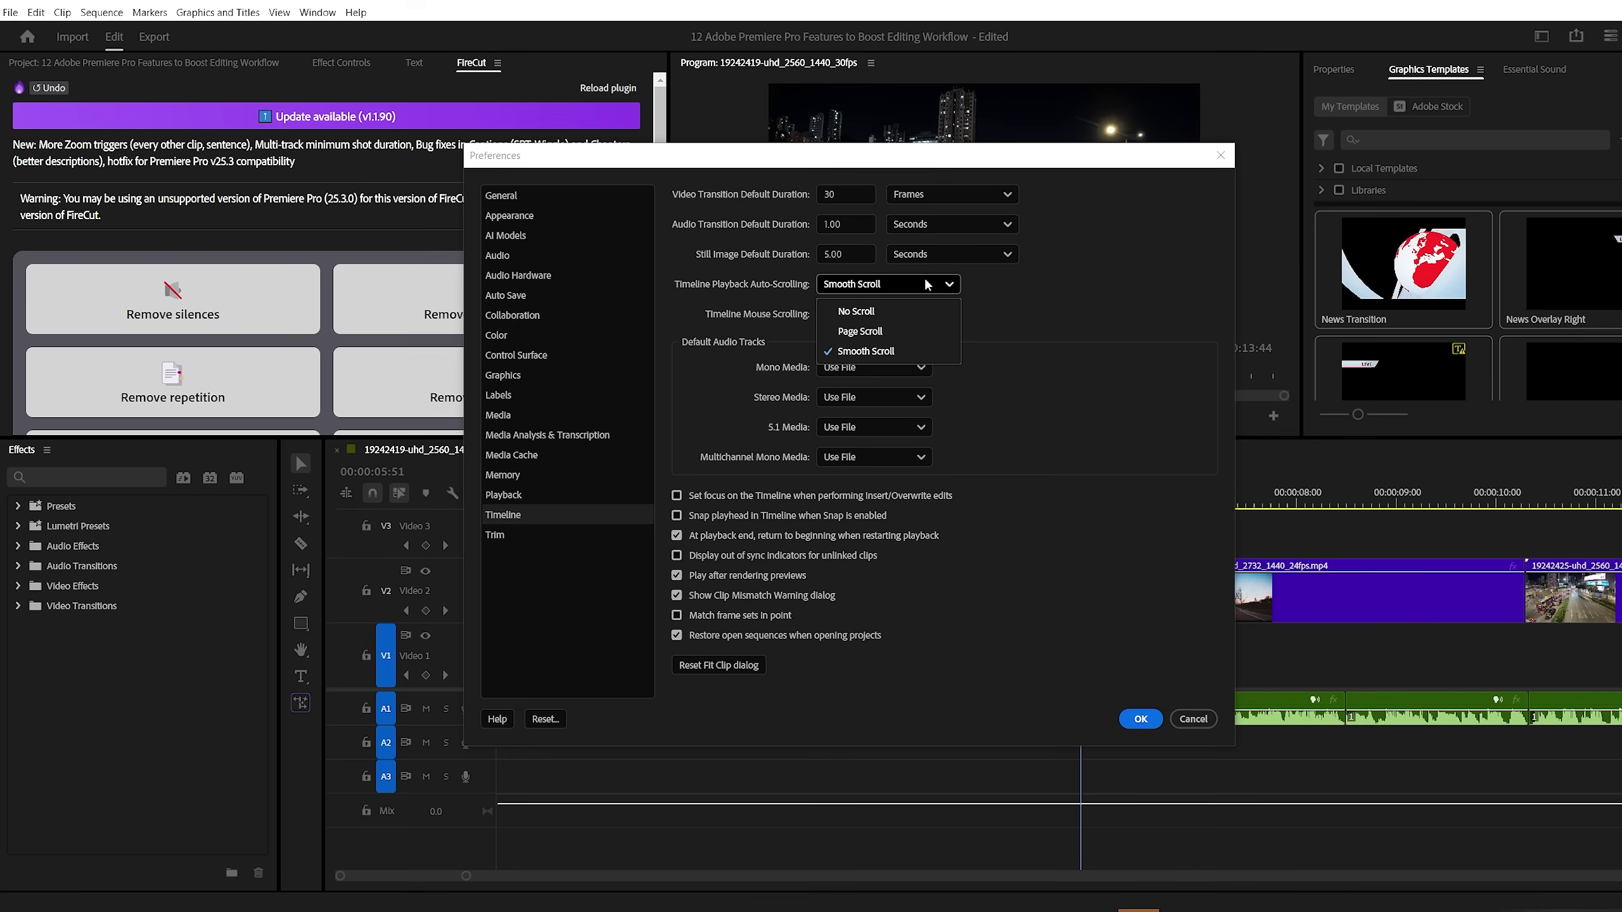
click(889, 328)
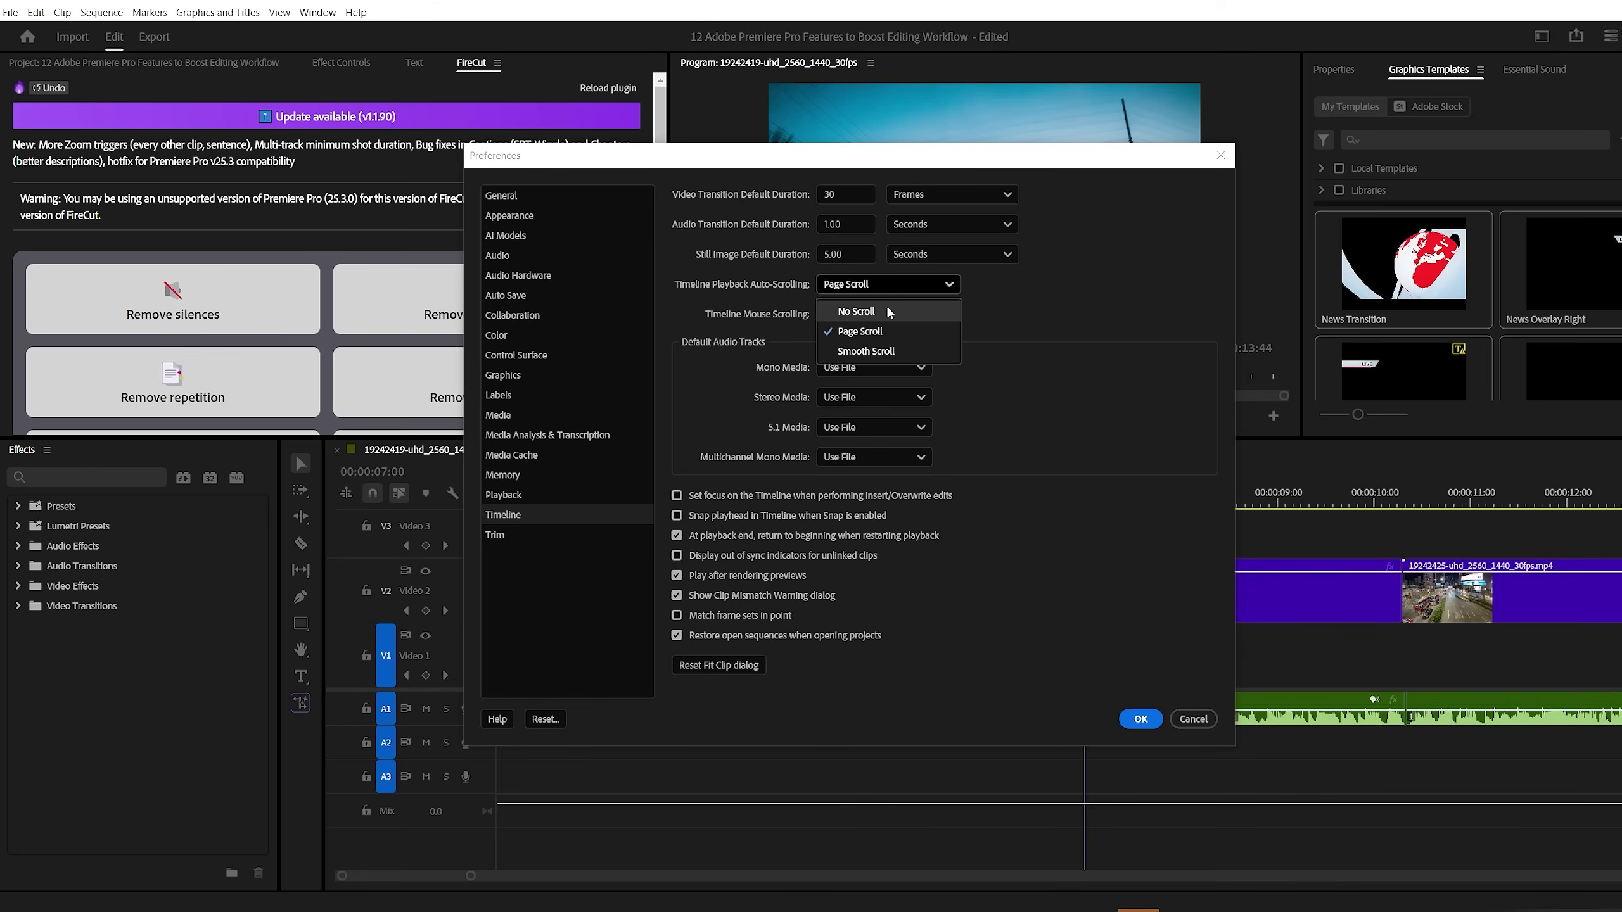
click(887, 311)
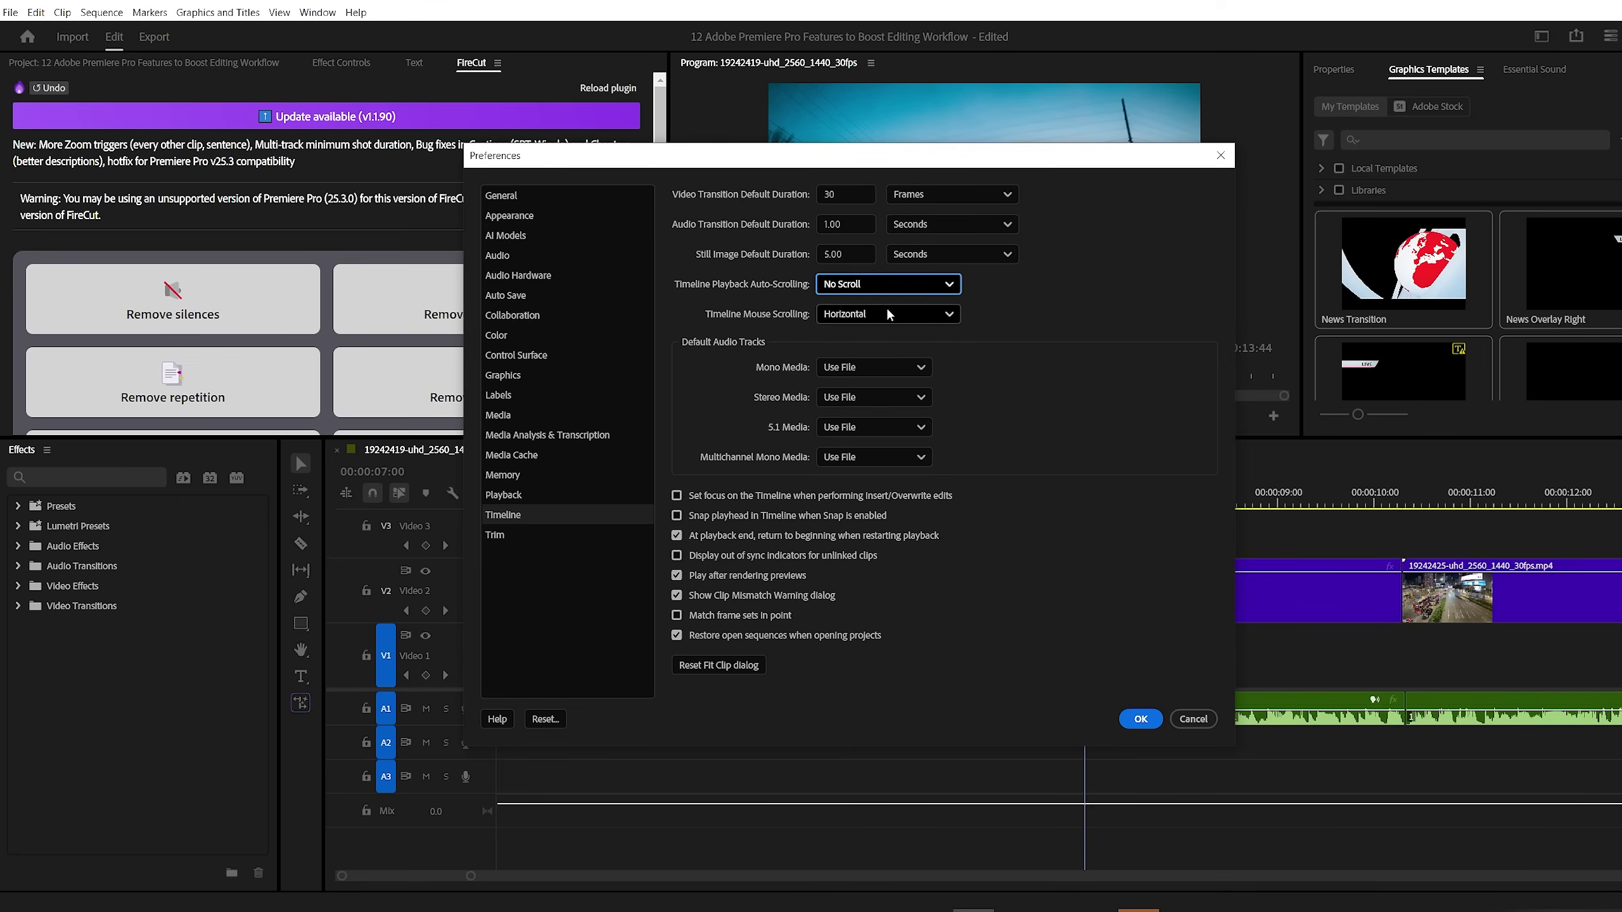
click(1149, 719)
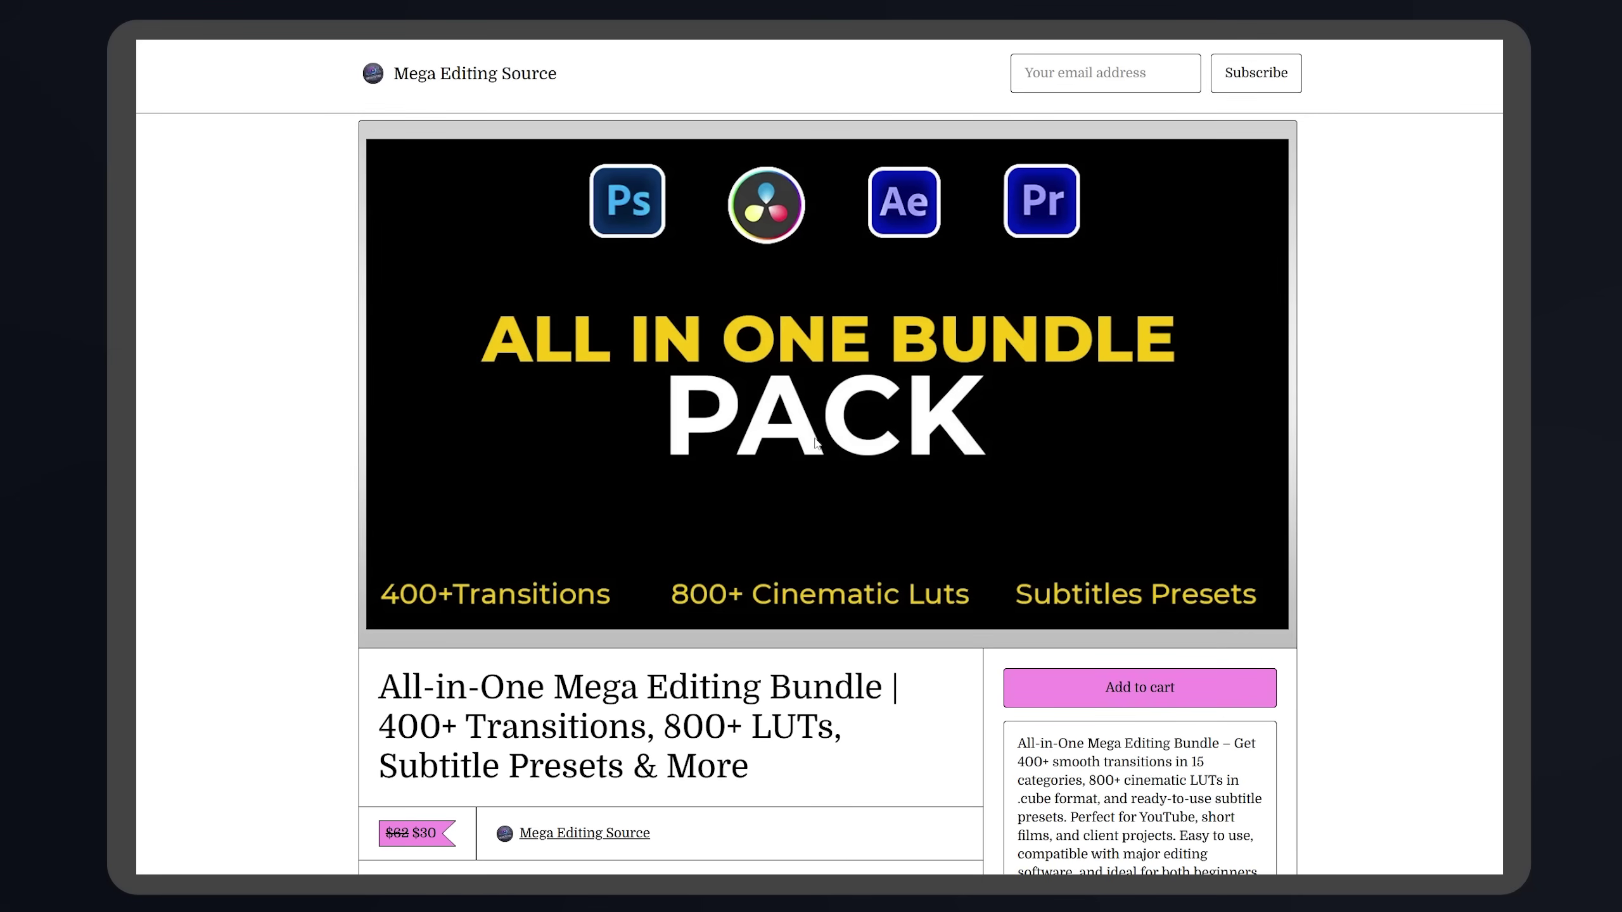
drag(392, 732, 590, 728)
click(669, 727)
scroll(659, 733, down, 1)
drag(669, 648, 834, 647)
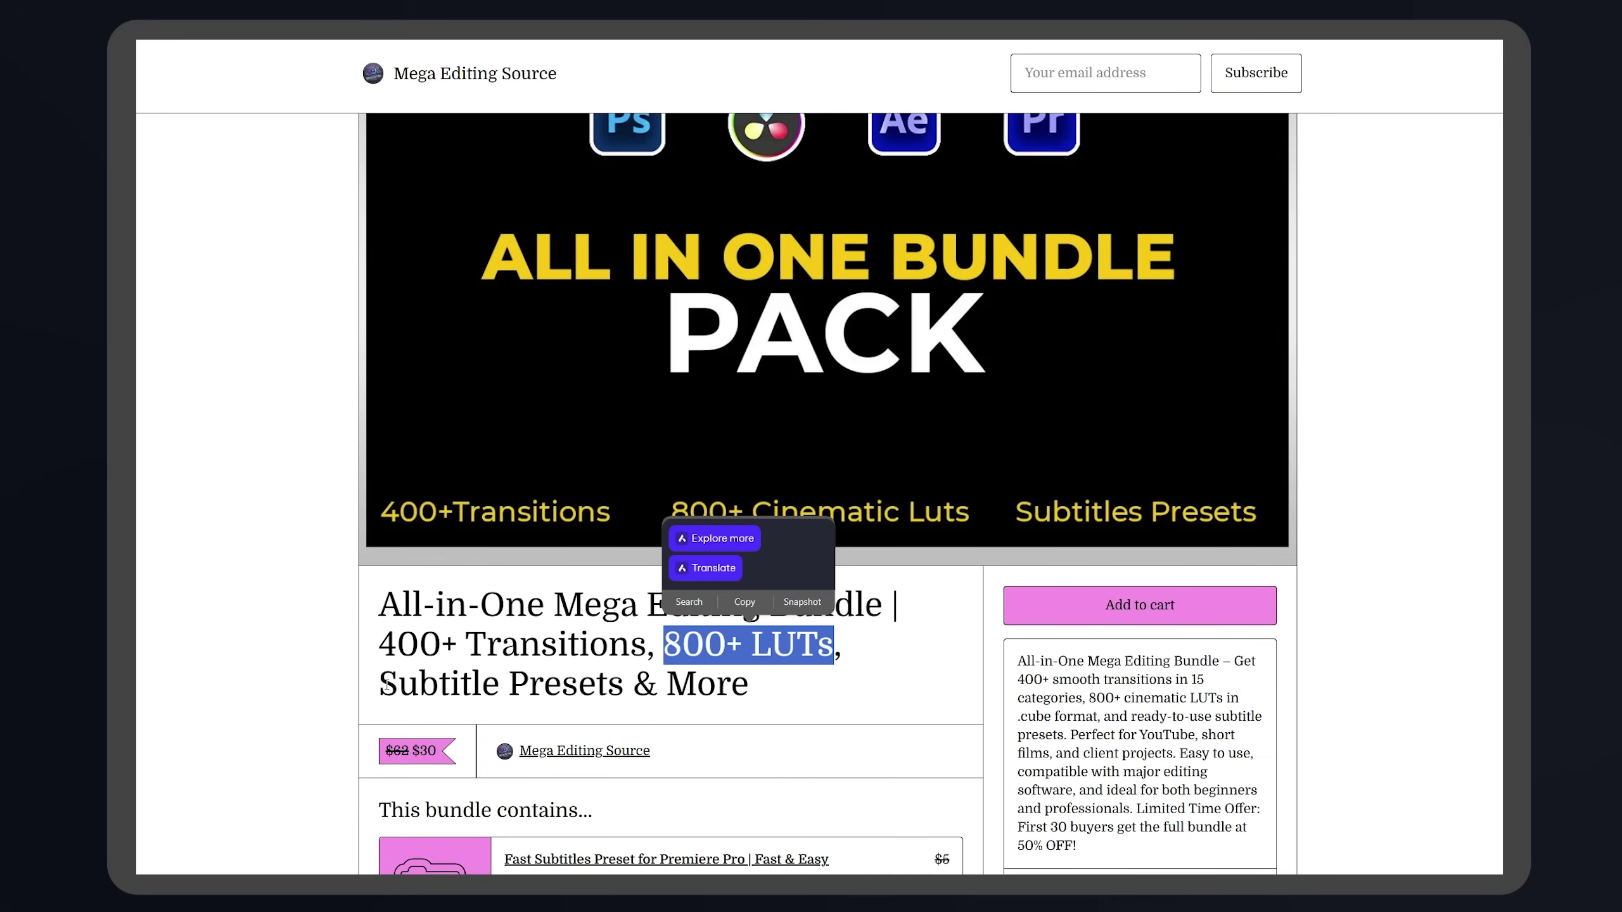
drag(385, 685, 772, 693)
click(773, 696)
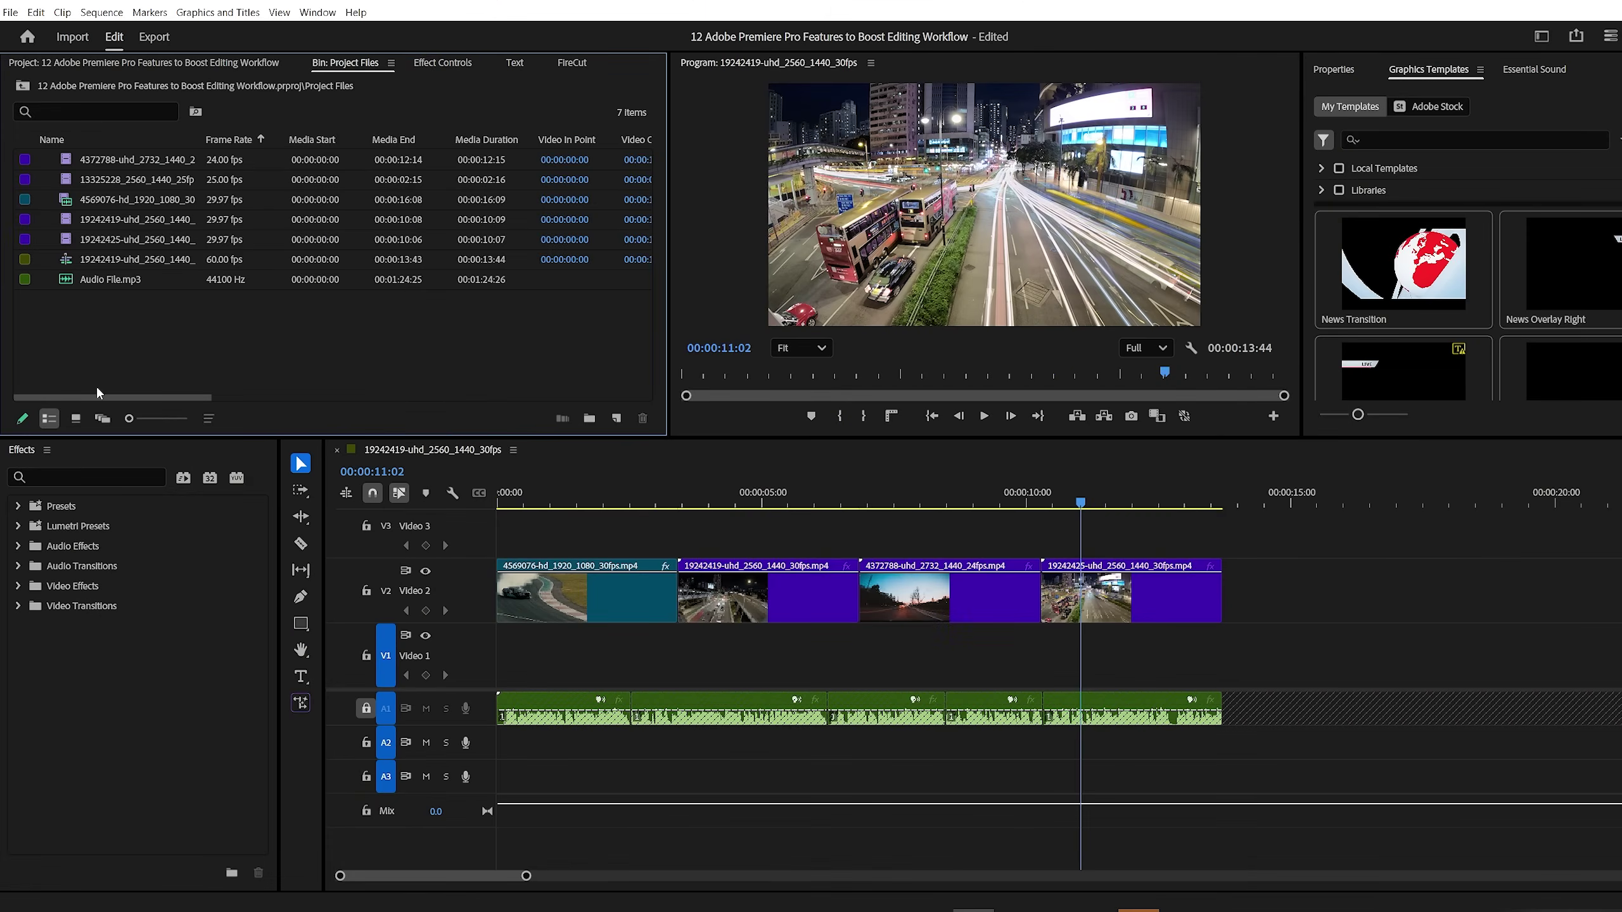
Step: Use Metadata Display to keep only Name, Frame Rate, Video Info and Transcription Status bin columns
drag(90, 395, 141, 381)
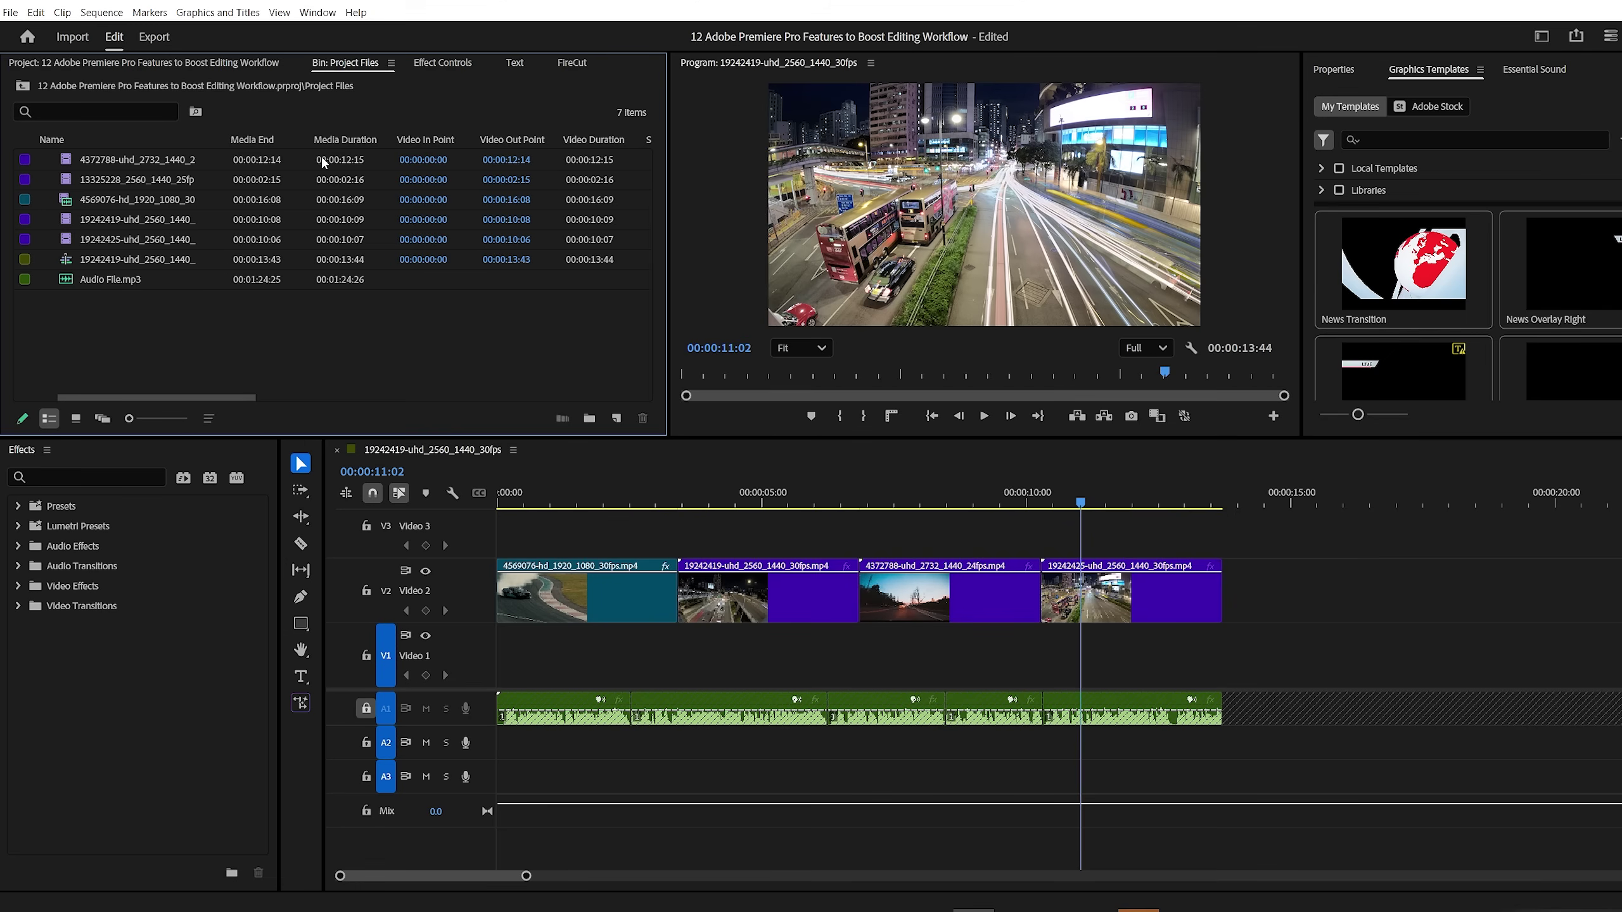
click(391, 62)
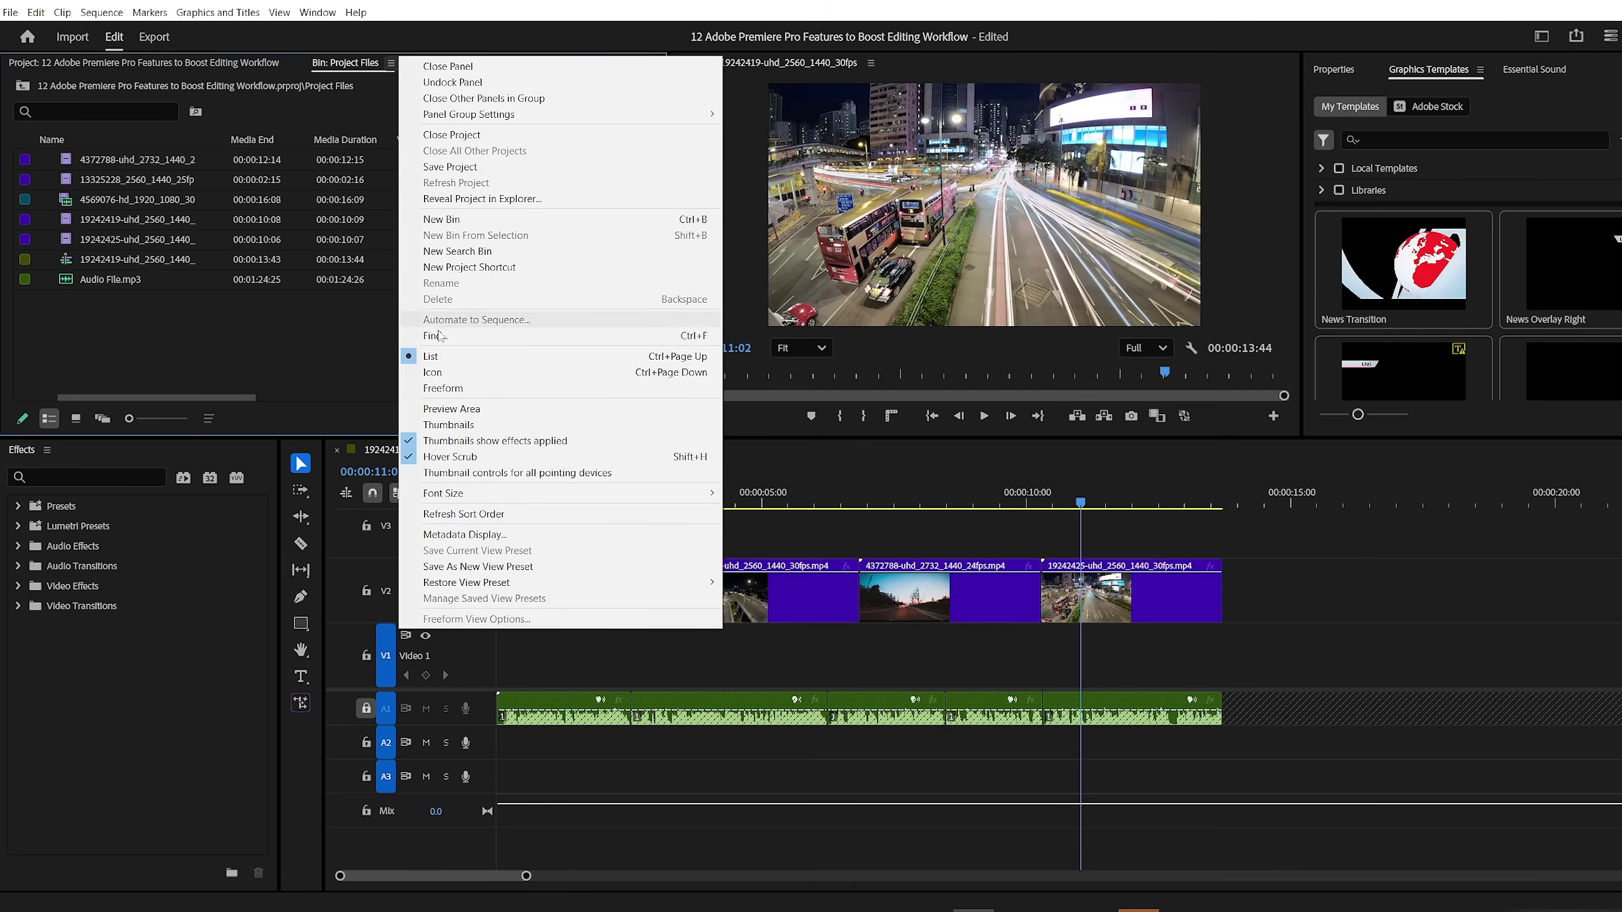
click(462, 534)
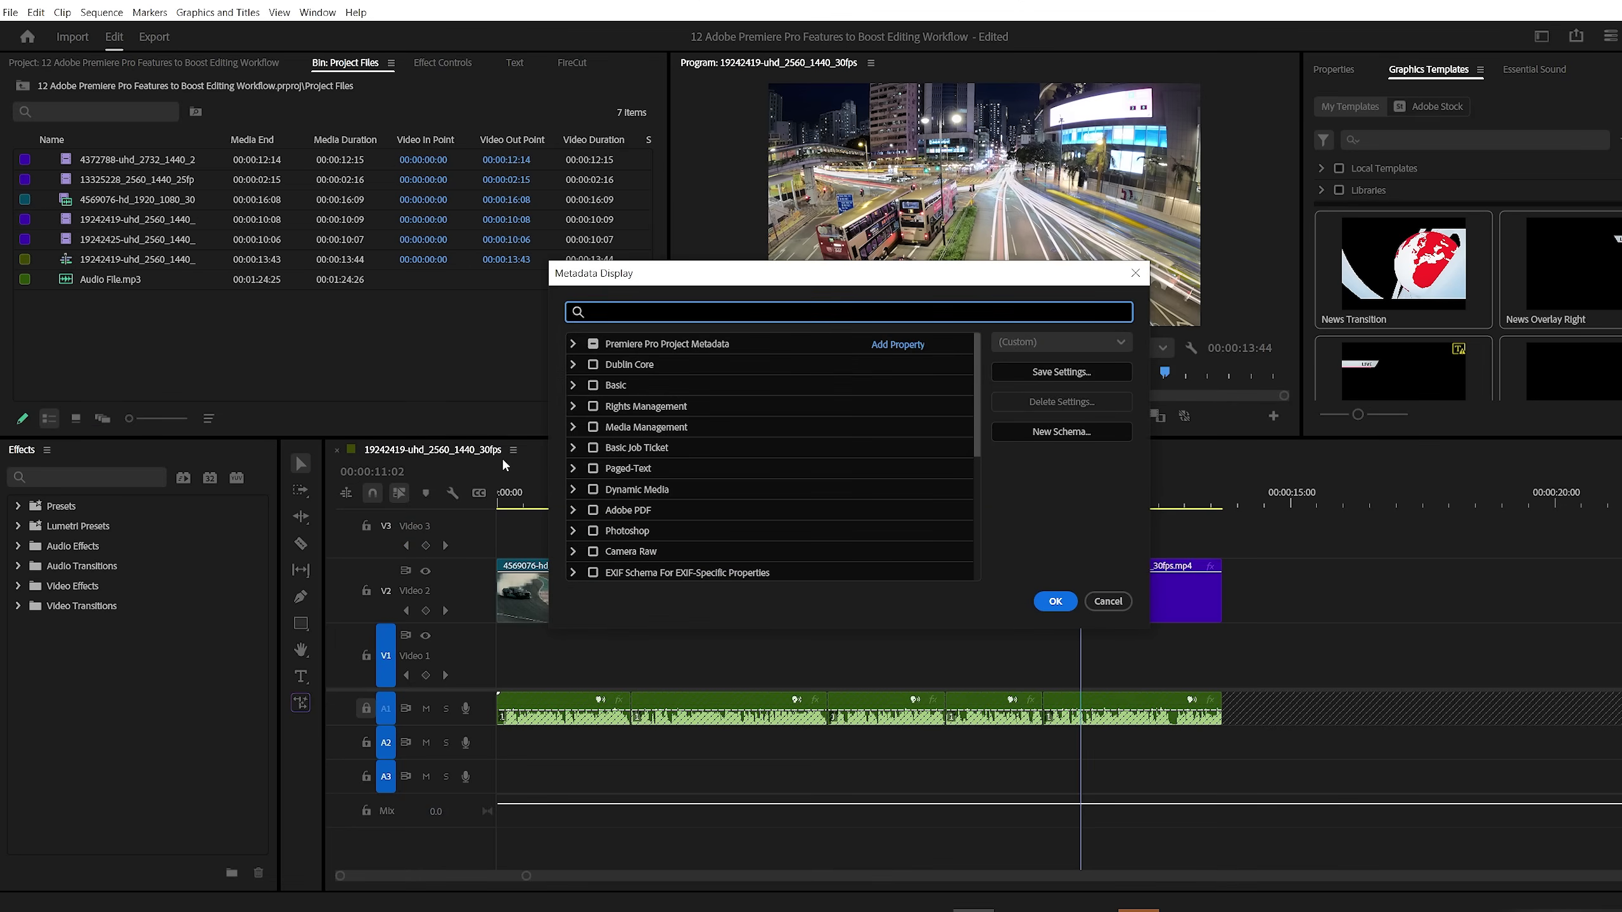
click(574, 344)
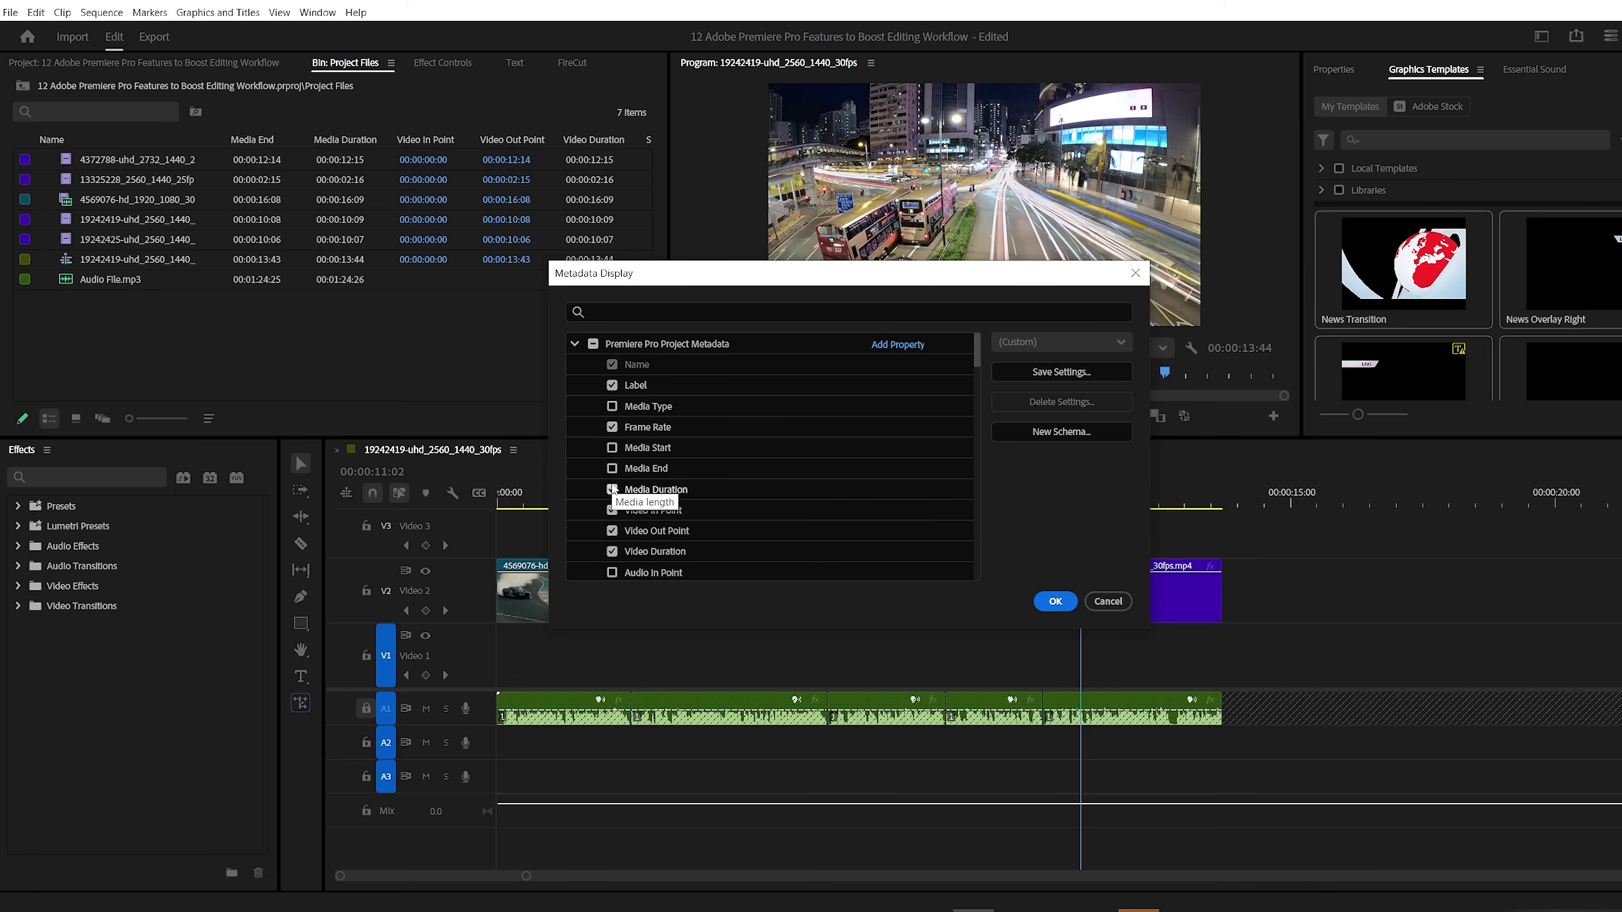
scroll(593, 524, down, 8)
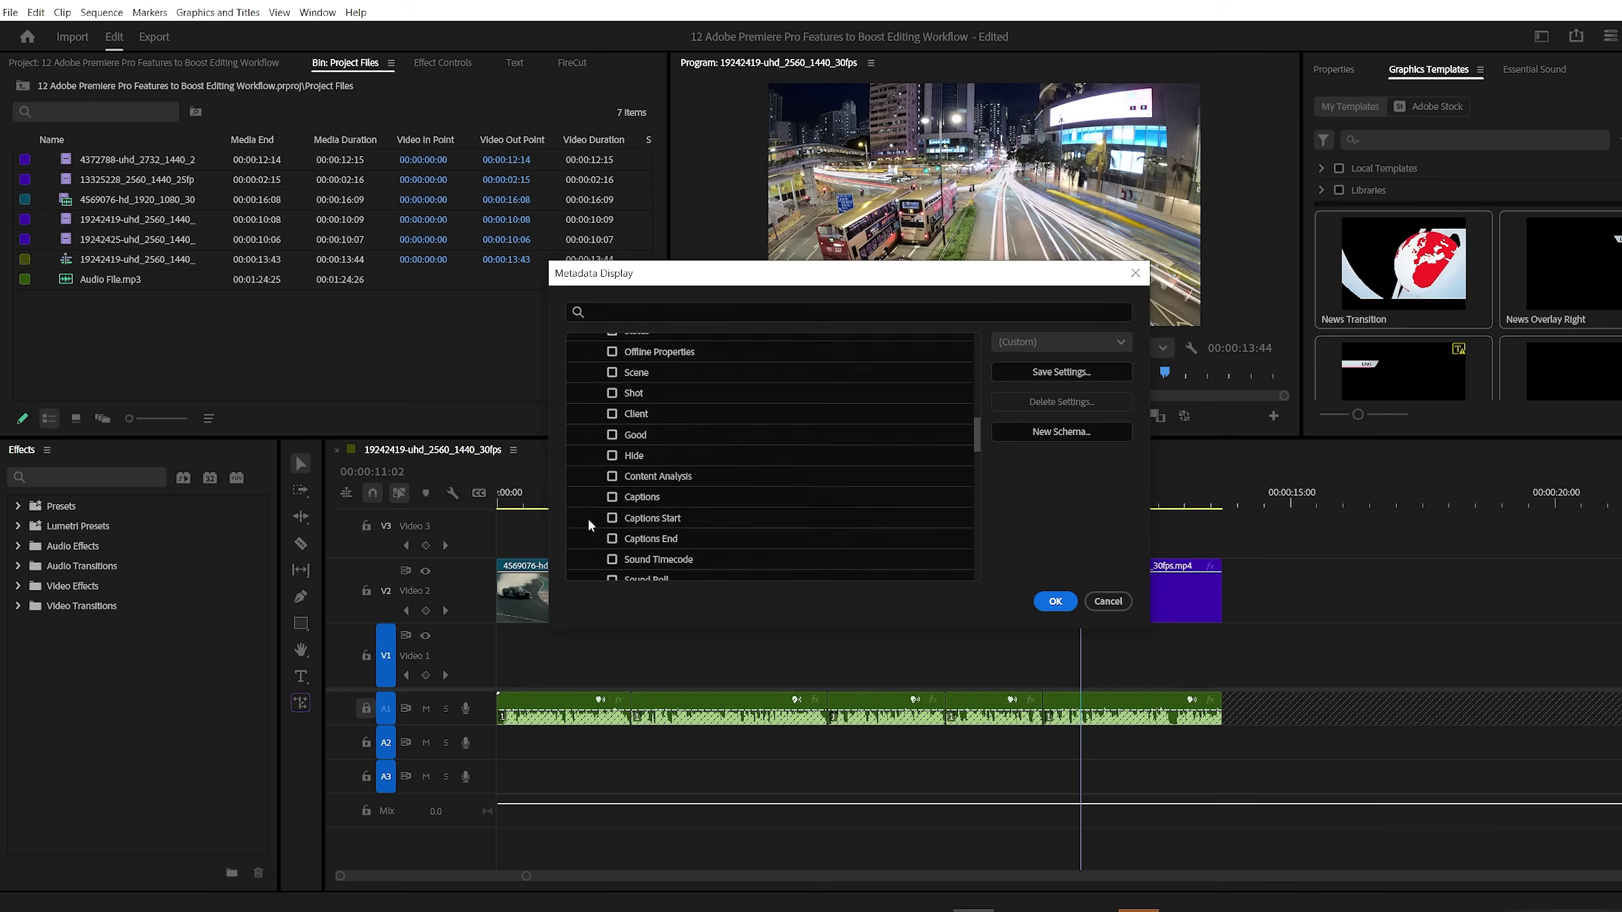
scroll(588, 525, down, 5)
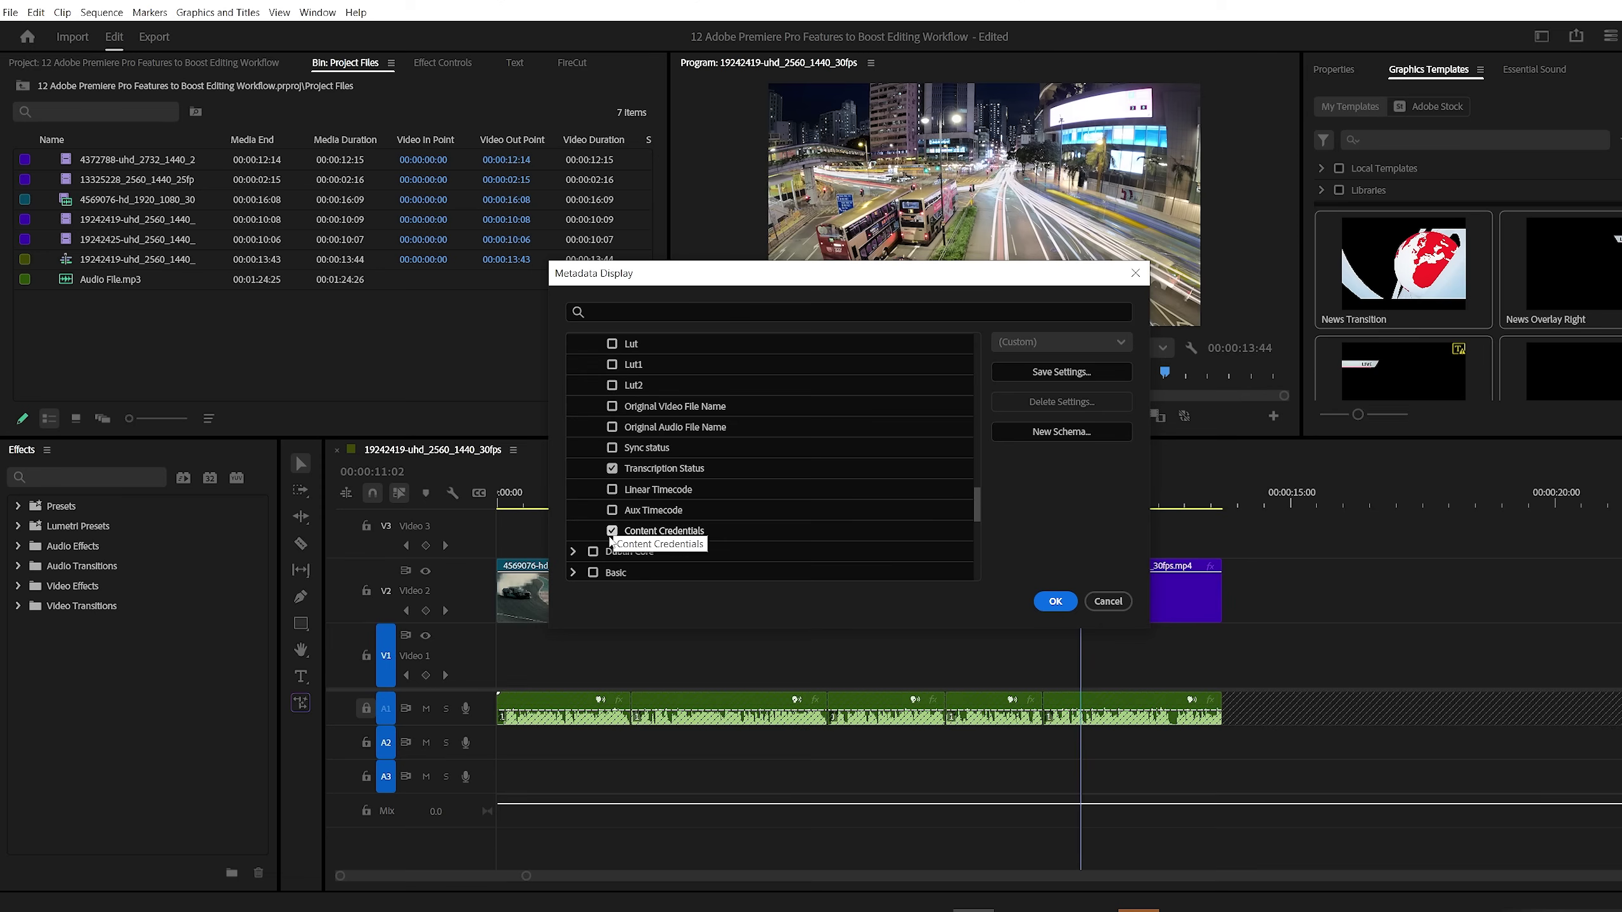
click(1054, 602)
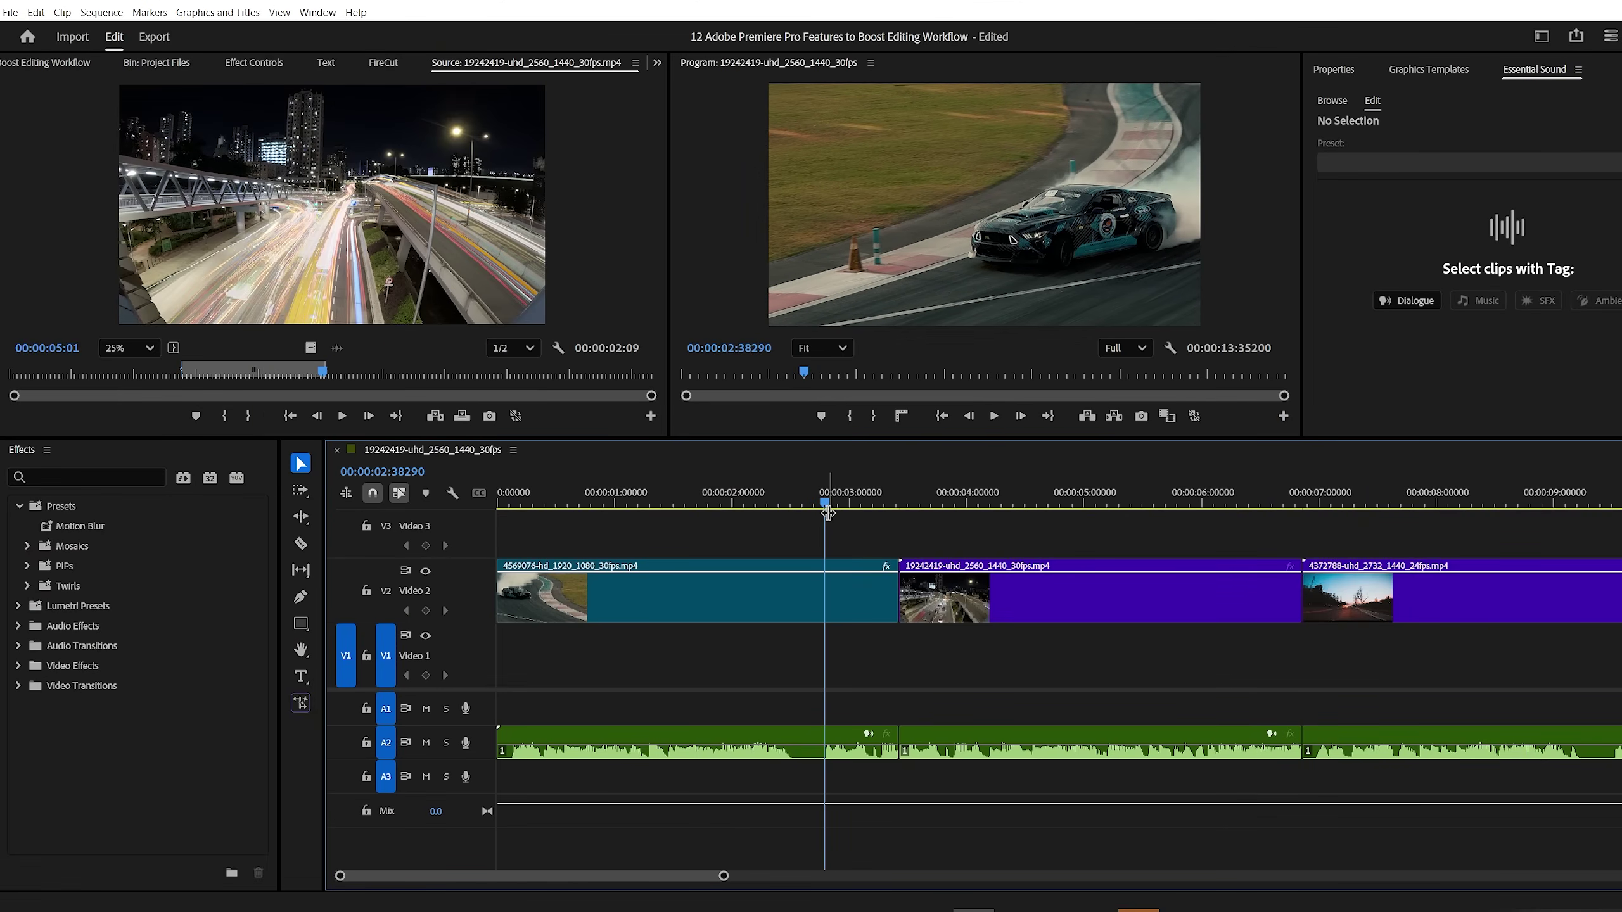
Step: Drop a marker at 00:00:02:38290, extend it to 00:00:00:30510 and name it Speed Ramping
key(m)
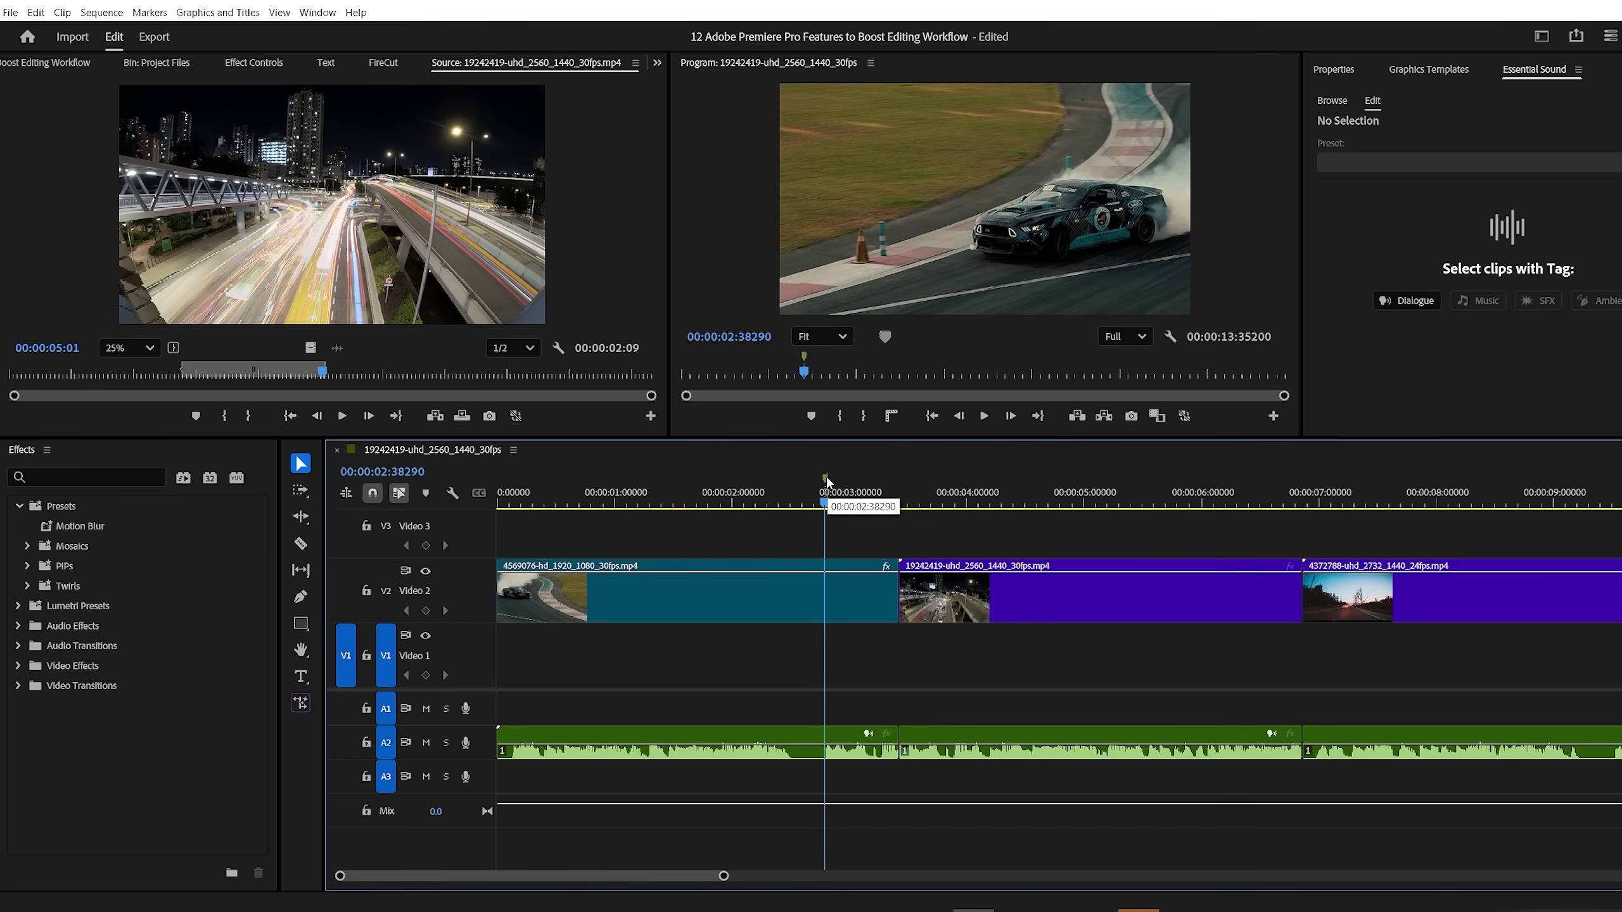
drag(828, 482, 871, 483)
double_click(872, 482)
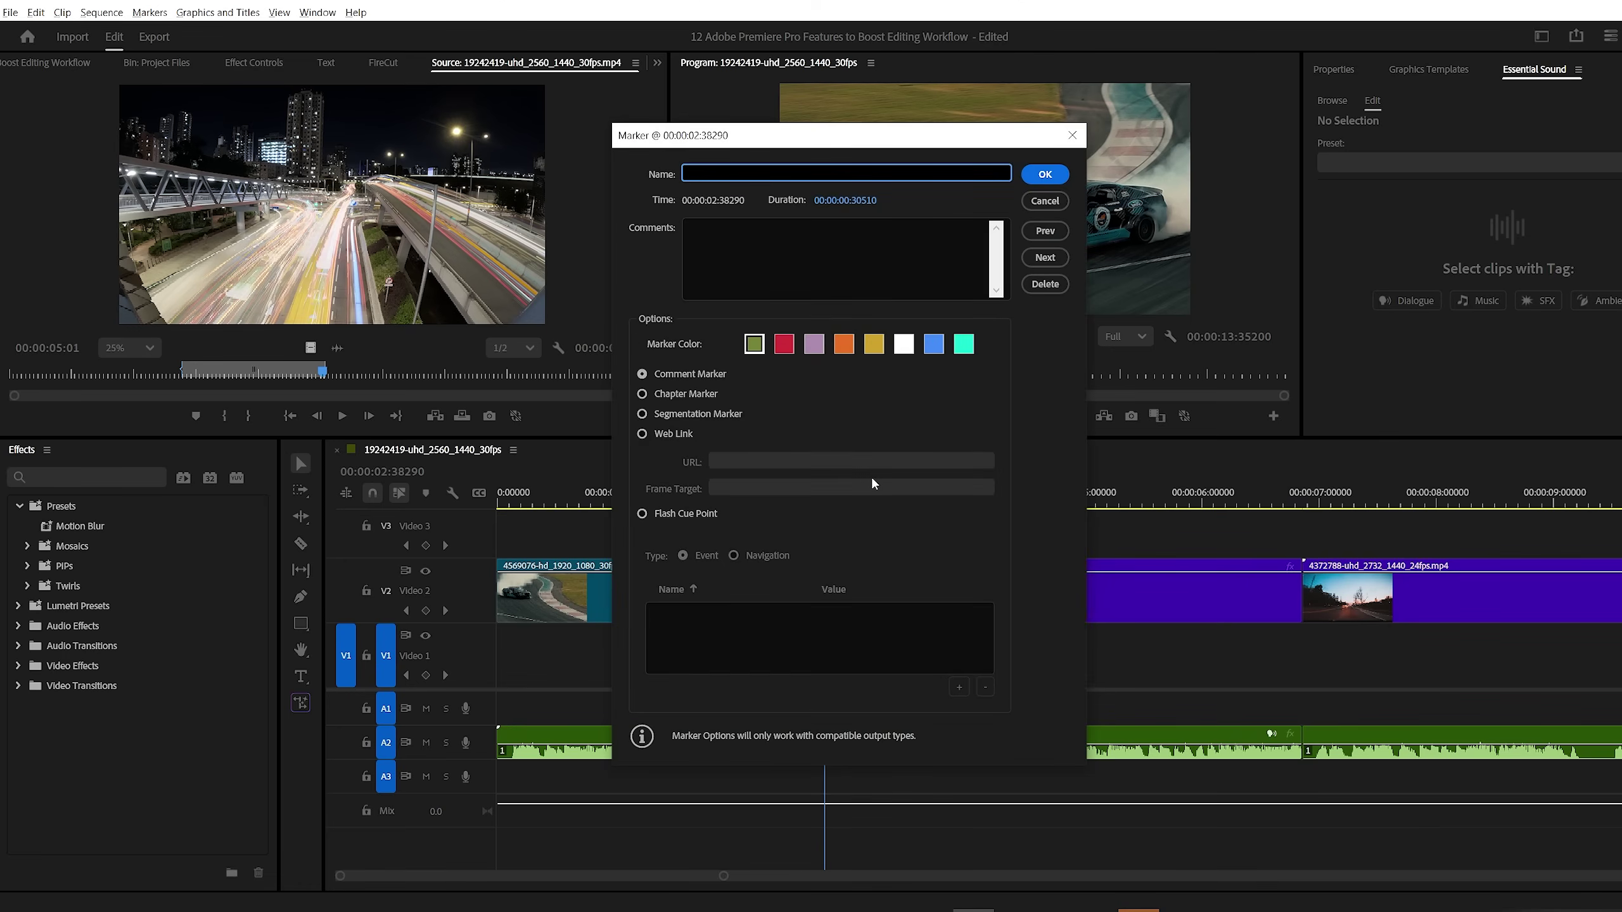
text(Speed Ramping)
click(1045, 174)
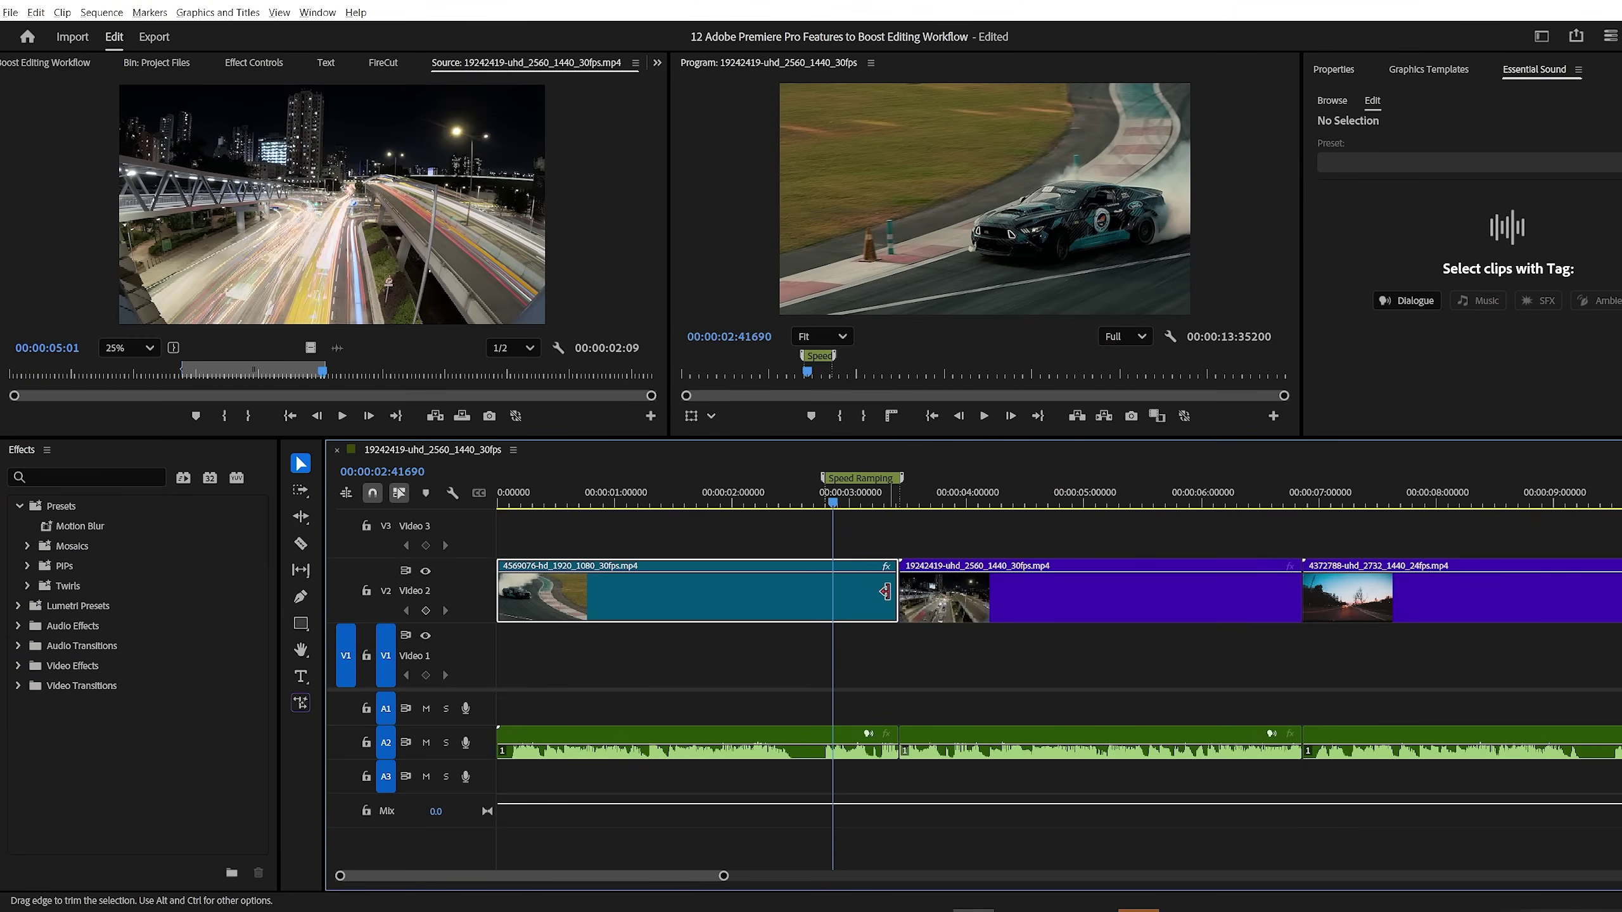
Step: Copy the first clip on Video 2
mouse_move(832, 503)
mouse_down()
mouse_move(1044, 531)
mouse_move(823, 531)
mouse_up()
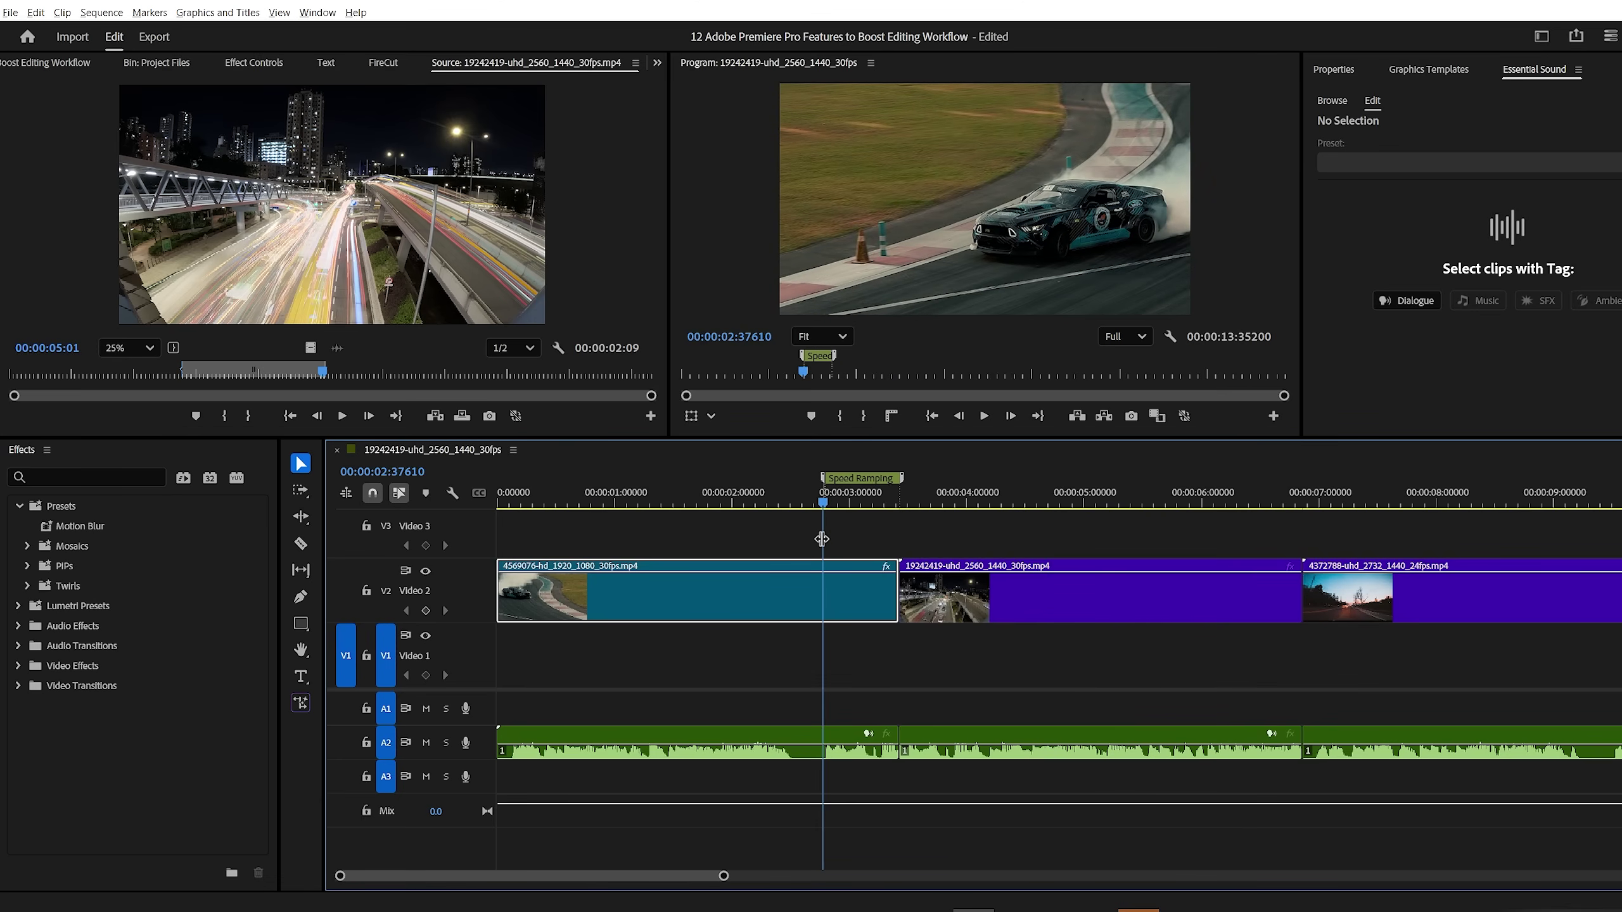
right_click(811, 583)
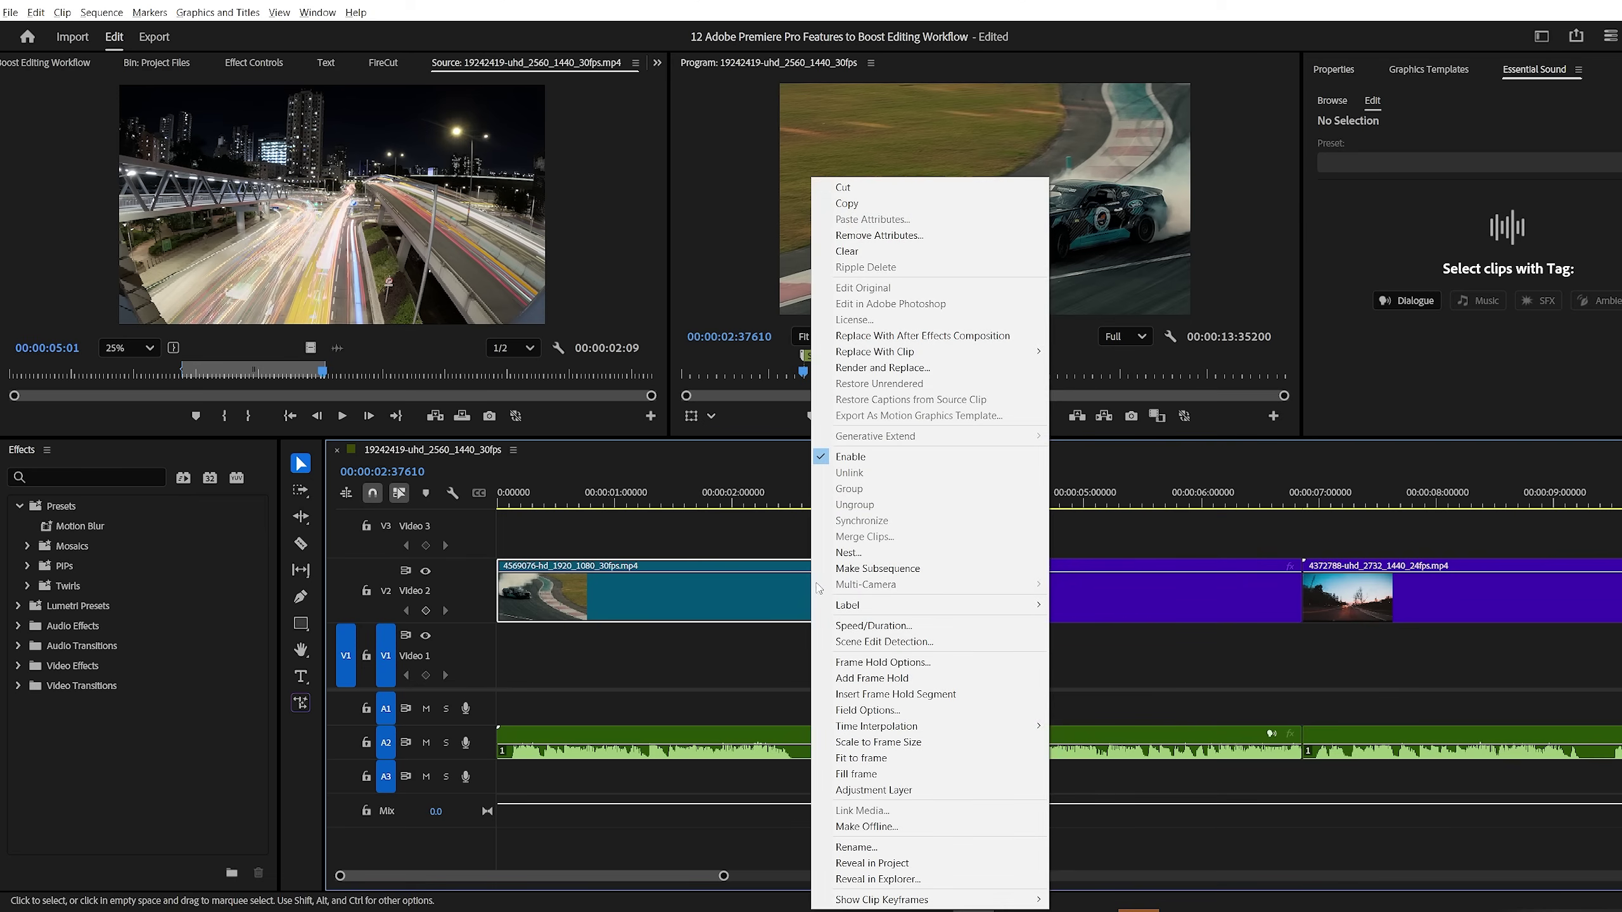
click(856, 205)
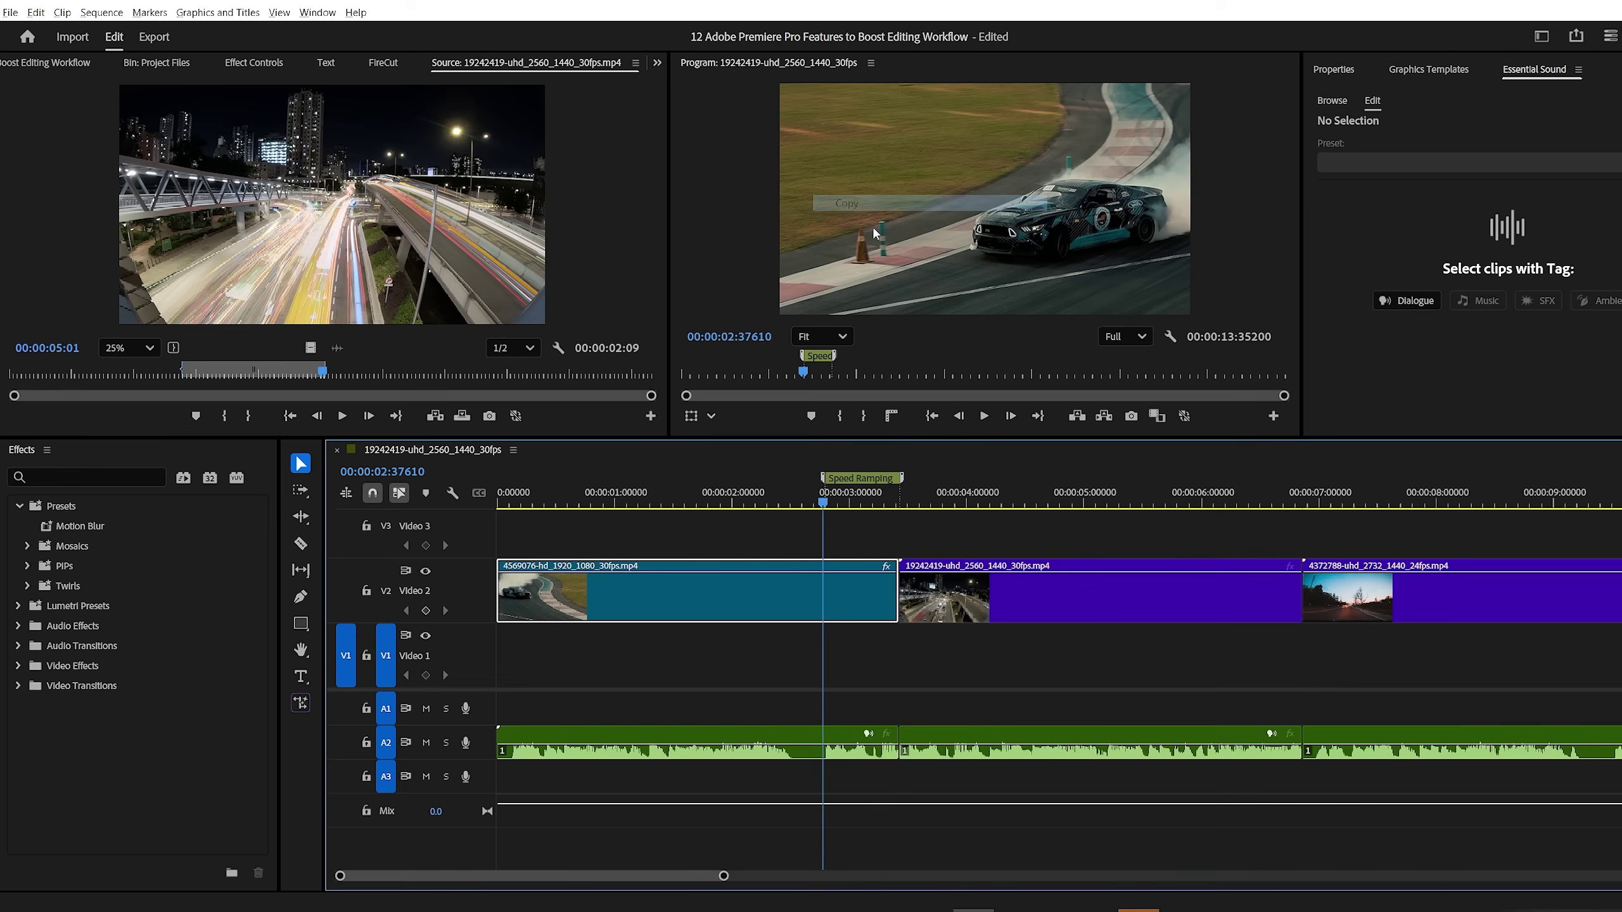
Step: Paste its motion, crop, transform and flip attributes onto the second, night-city clip
click(967, 594)
right_click(967, 594)
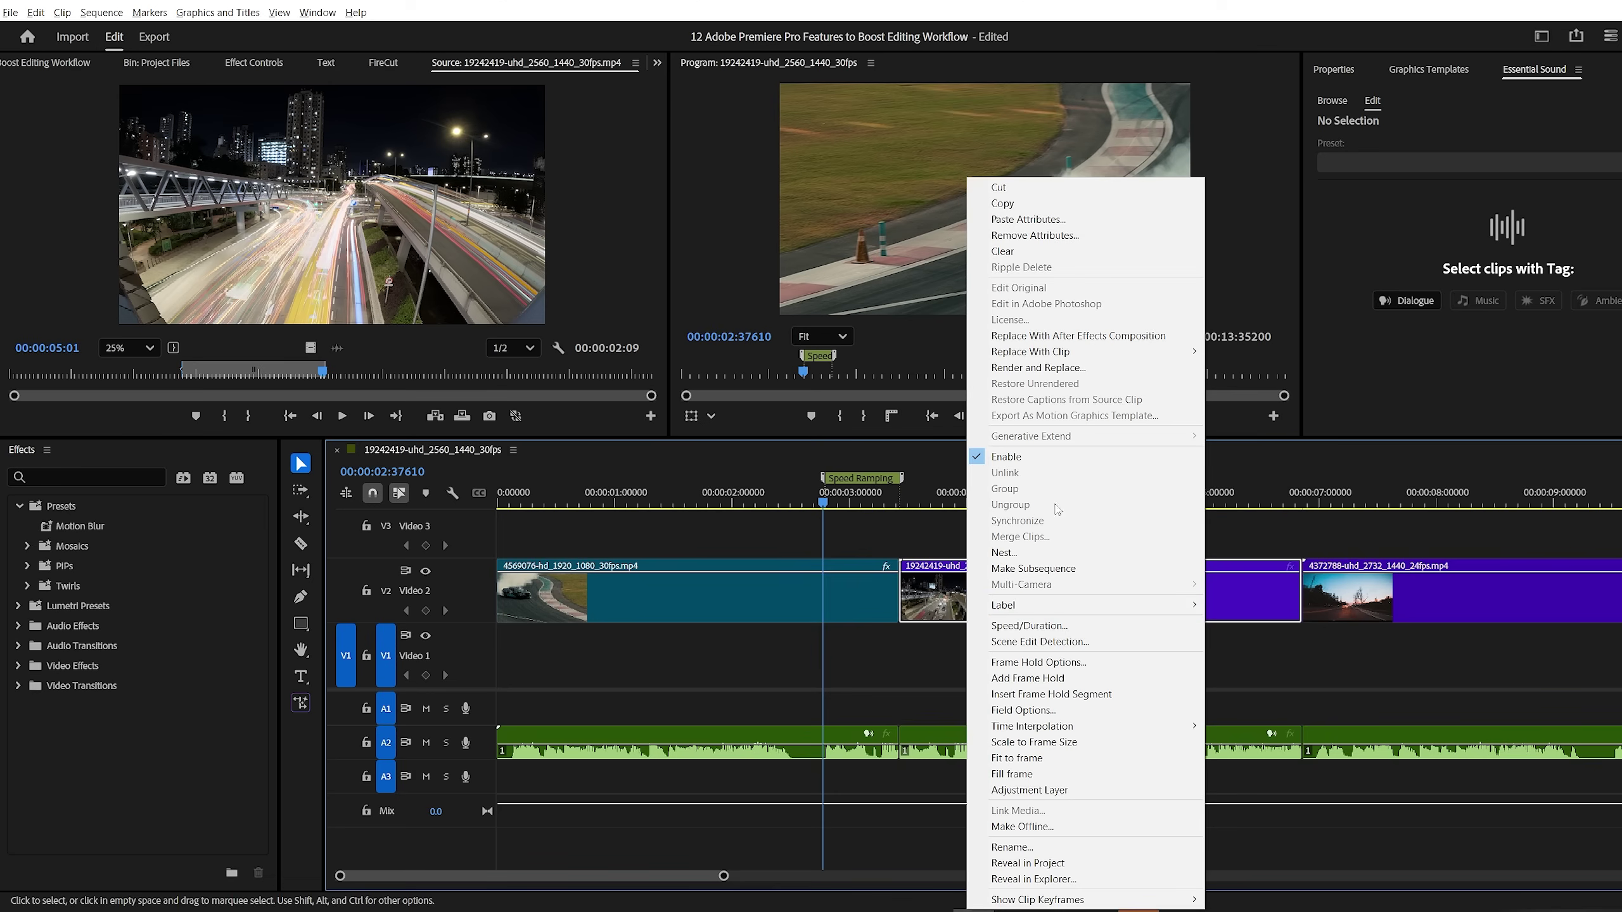
click(1057, 221)
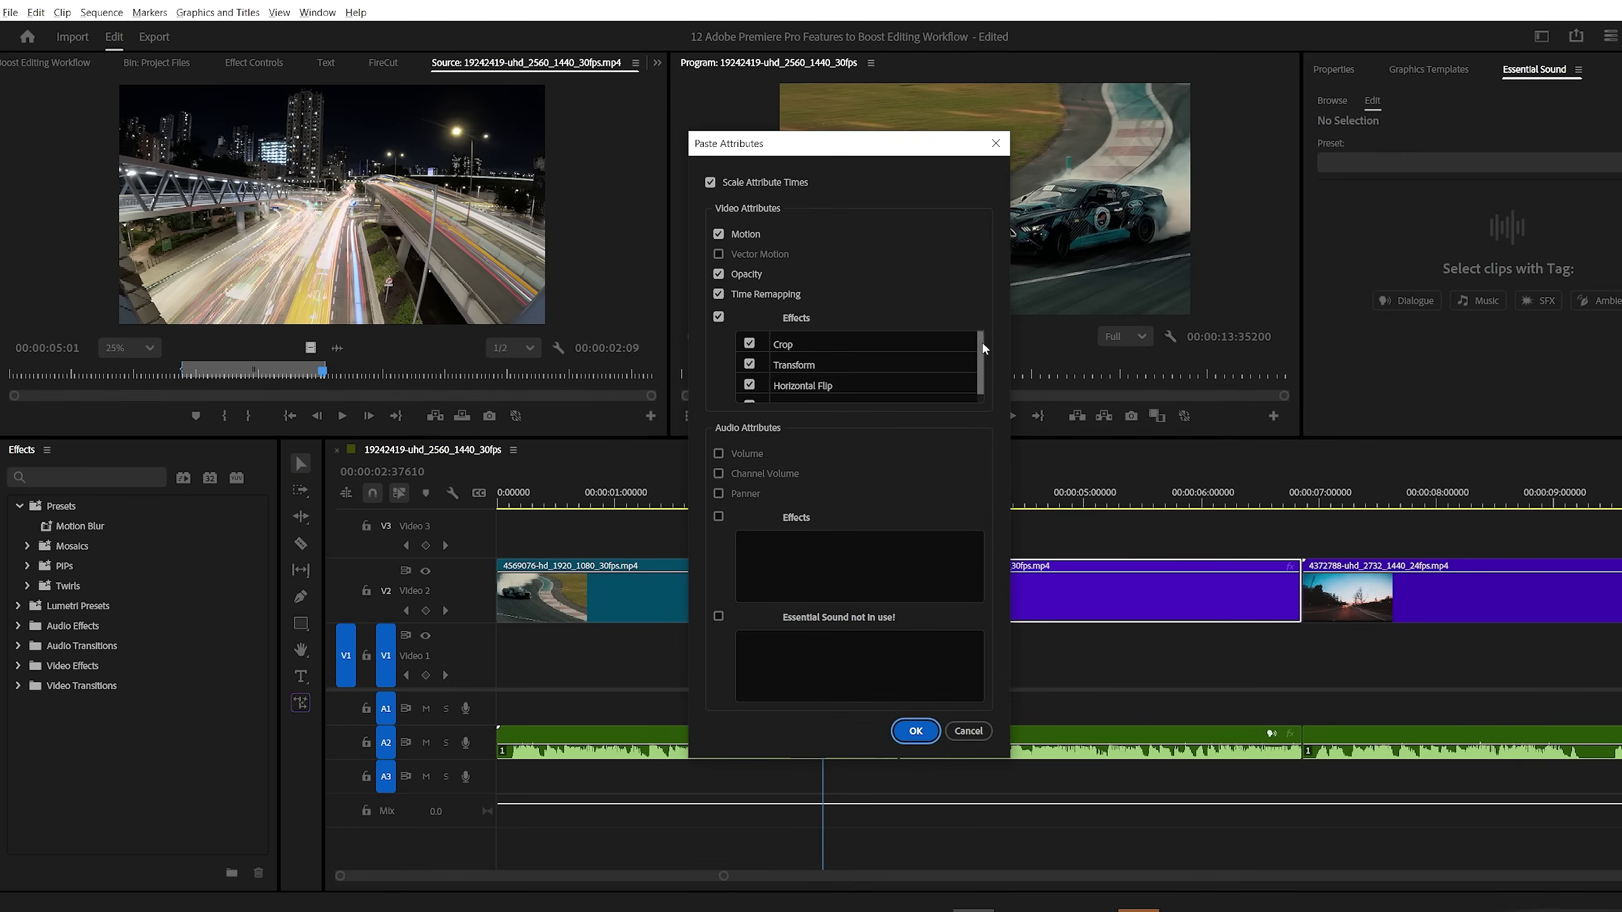
mouse_move(982, 348)
mouse_down()
mouse_move(975, 363)
mouse_move(983, 338)
mouse_up()
click(908, 724)
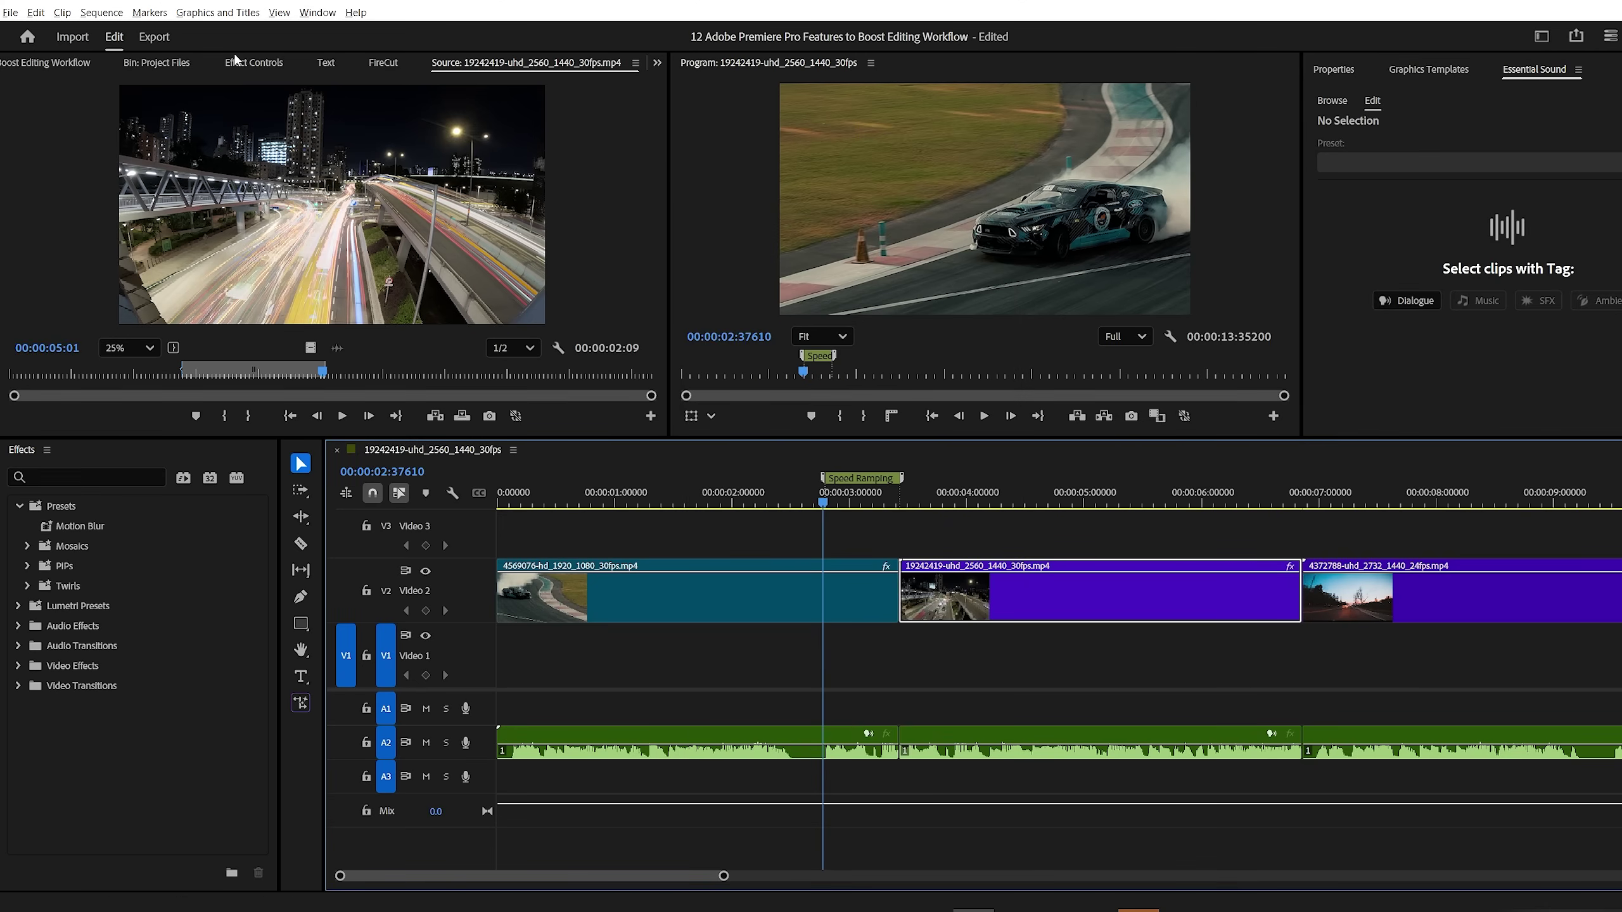
click(237, 61)
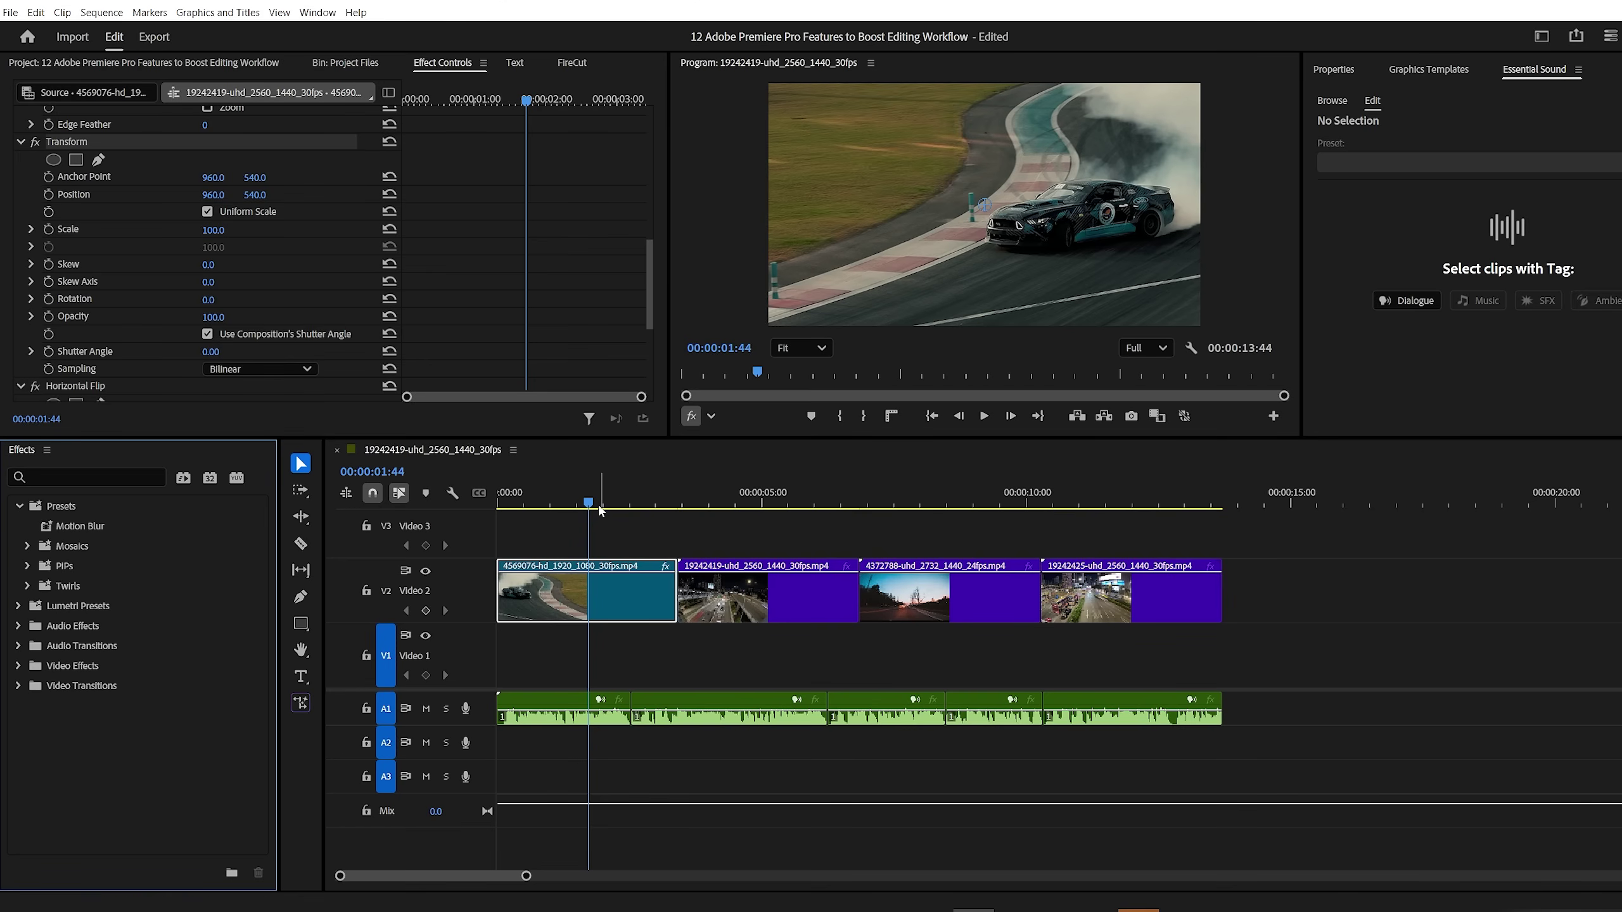
Step: Load the night traffic clip from the Project Files bin into the Source monitor
drag(591, 505, 679, 510)
click(183, 67)
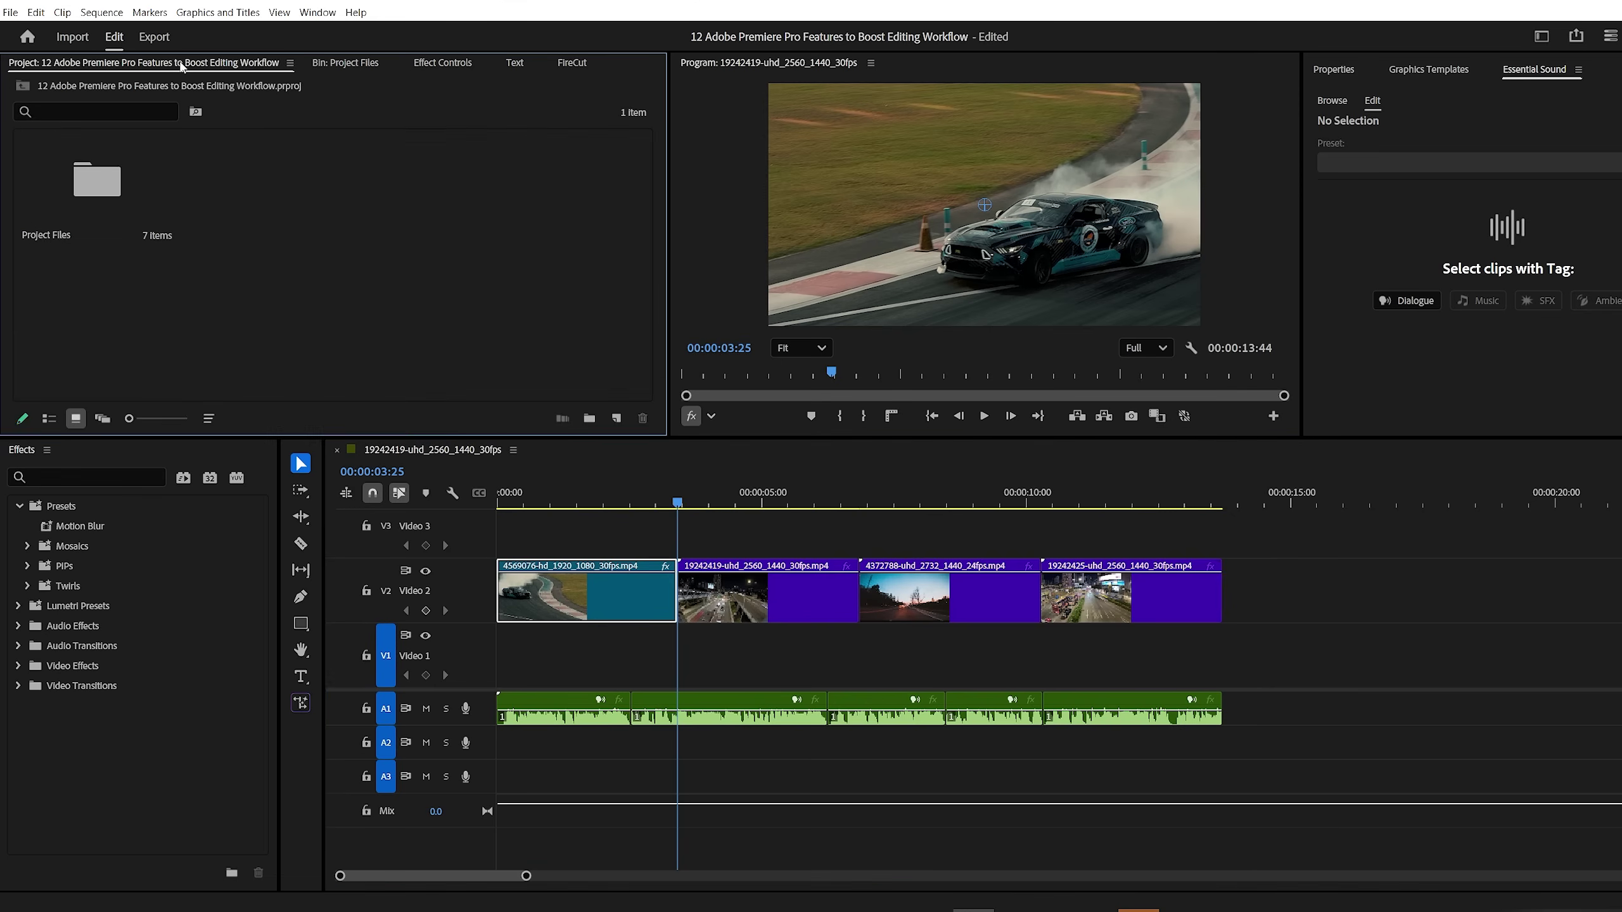
double_click(140, 186)
double_click(216, 223)
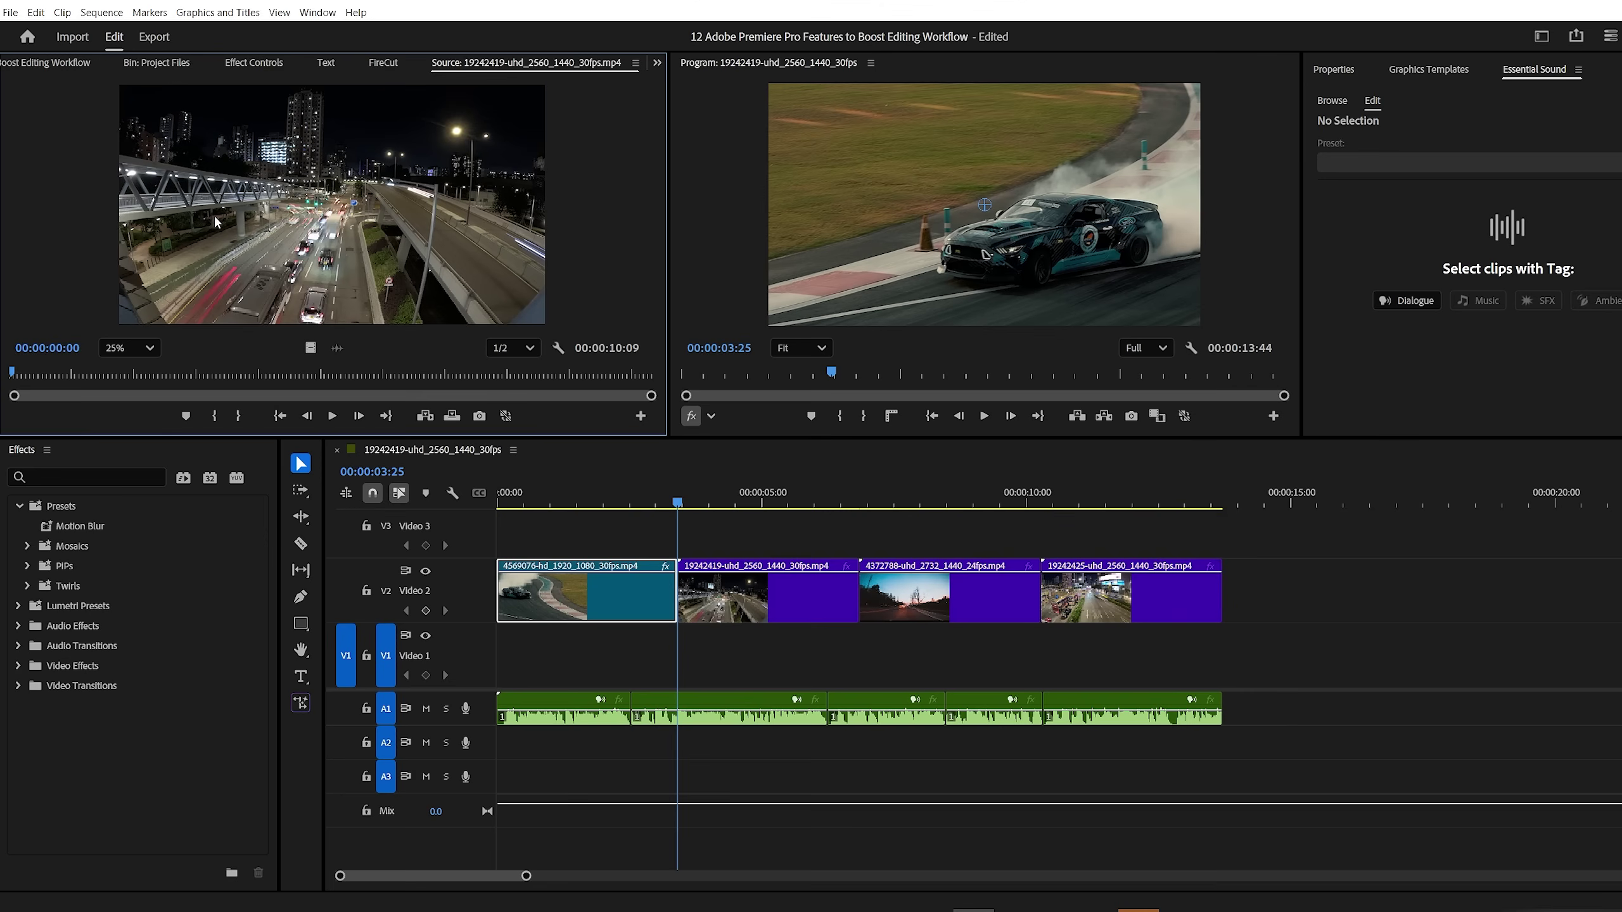
Step: Mark a 00:00:02:09 section and insert it on Video 1 at 00:00:03:25
click(183, 373)
click(215, 416)
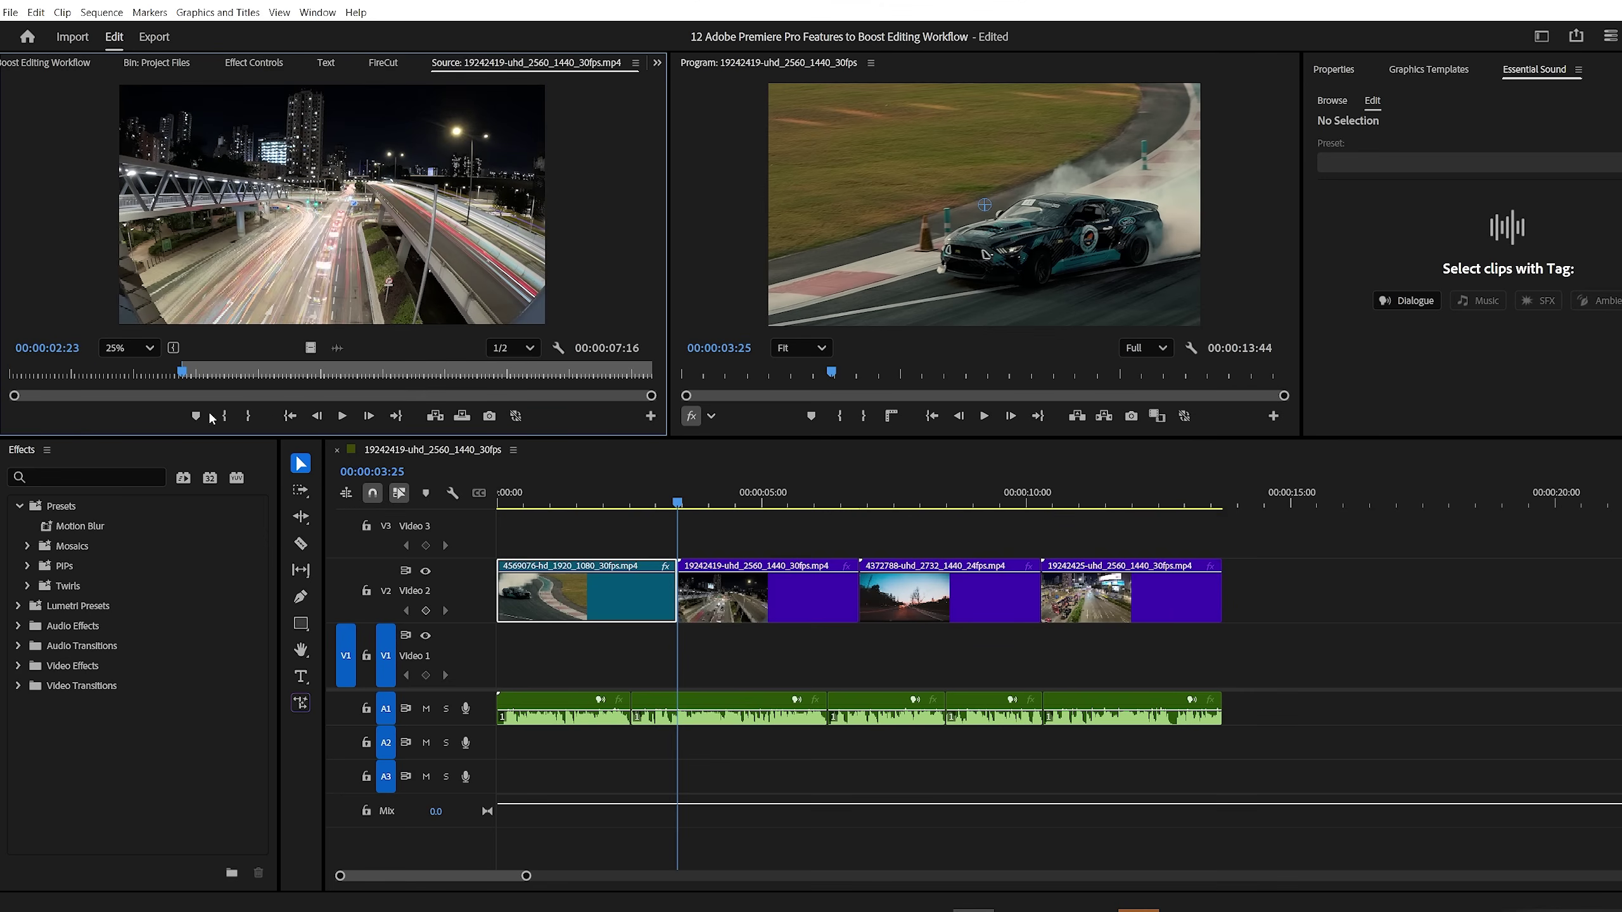
click(227, 373)
drag(229, 377, 322, 373)
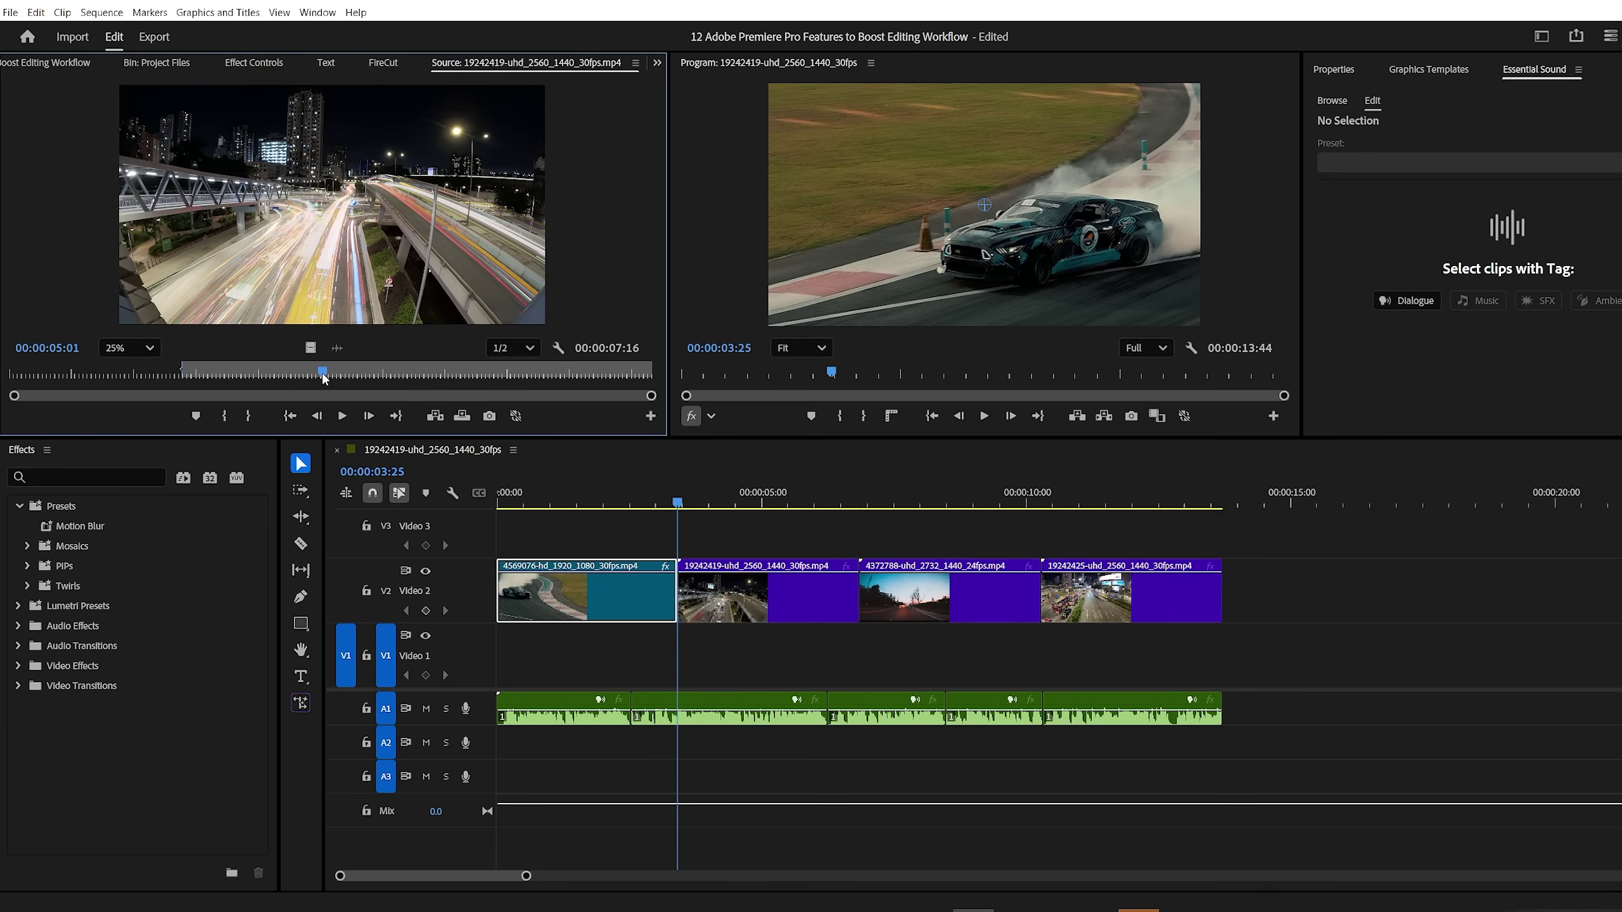
click(249, 416)
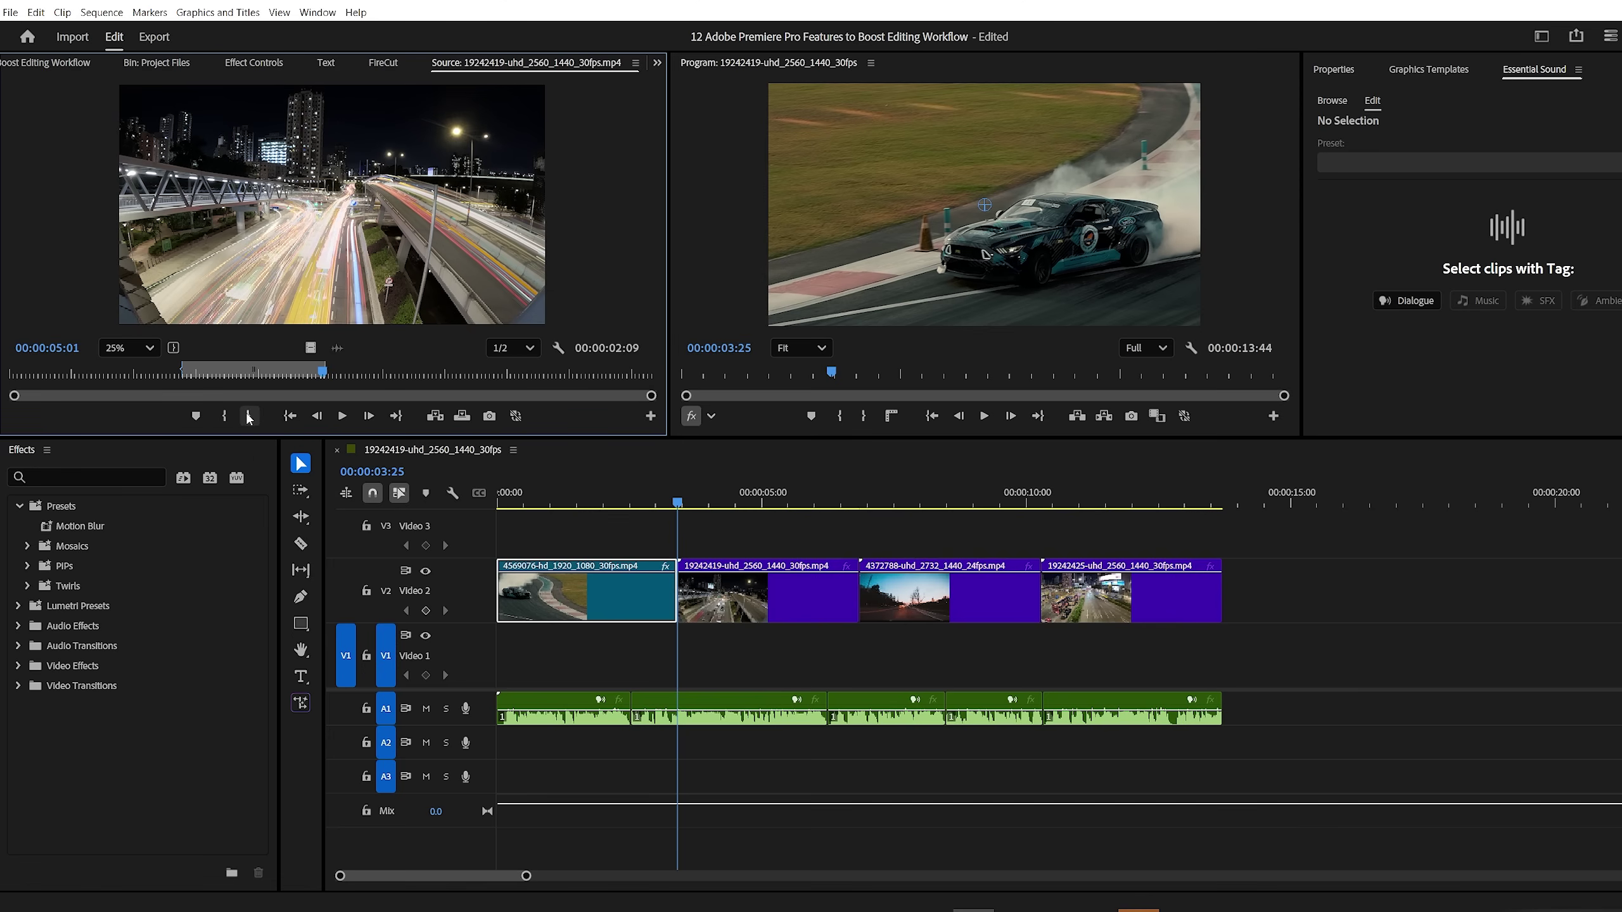
click(435, 415)
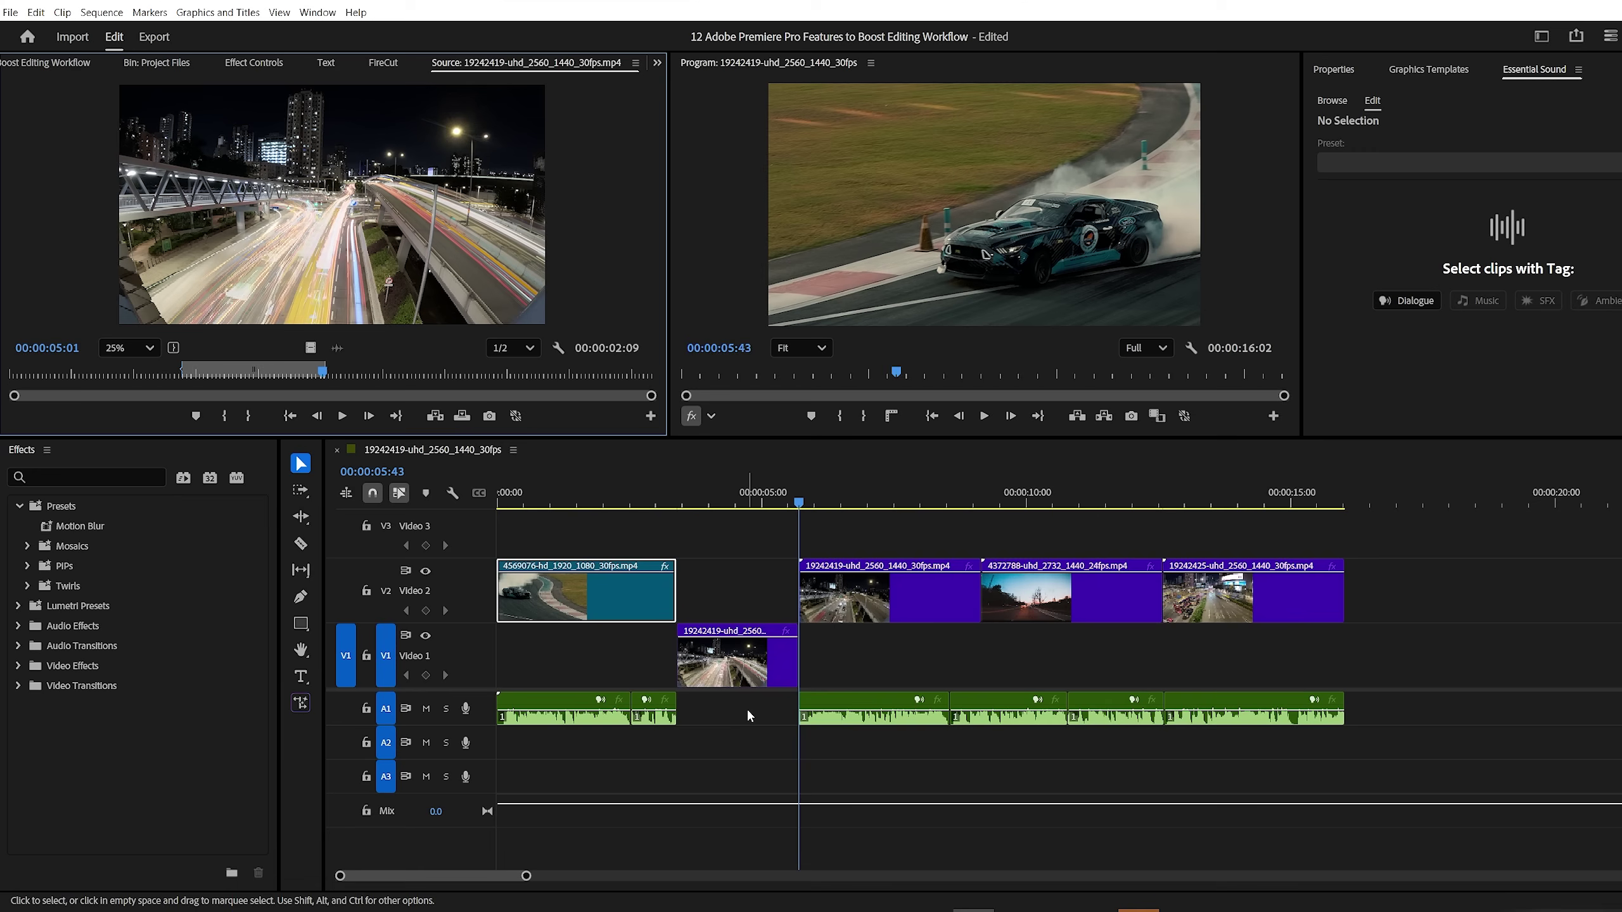
Step: Undo the insert, turn off A1 sync lock, and insert the marked section on Video 1 again
key(ctrl+z)
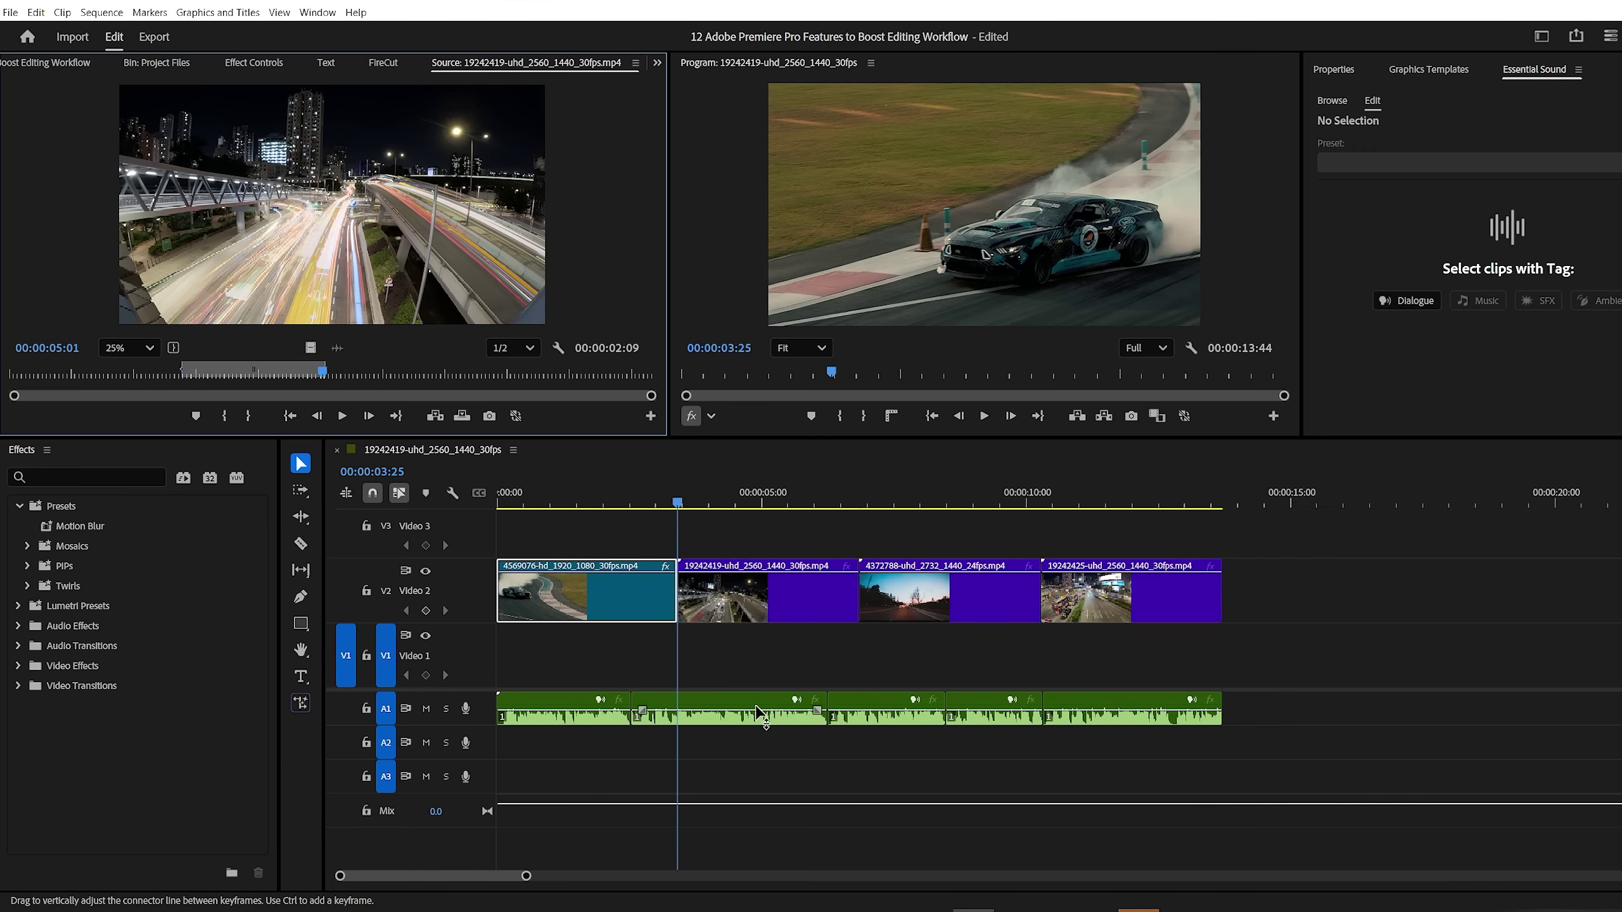
click(405, 709)
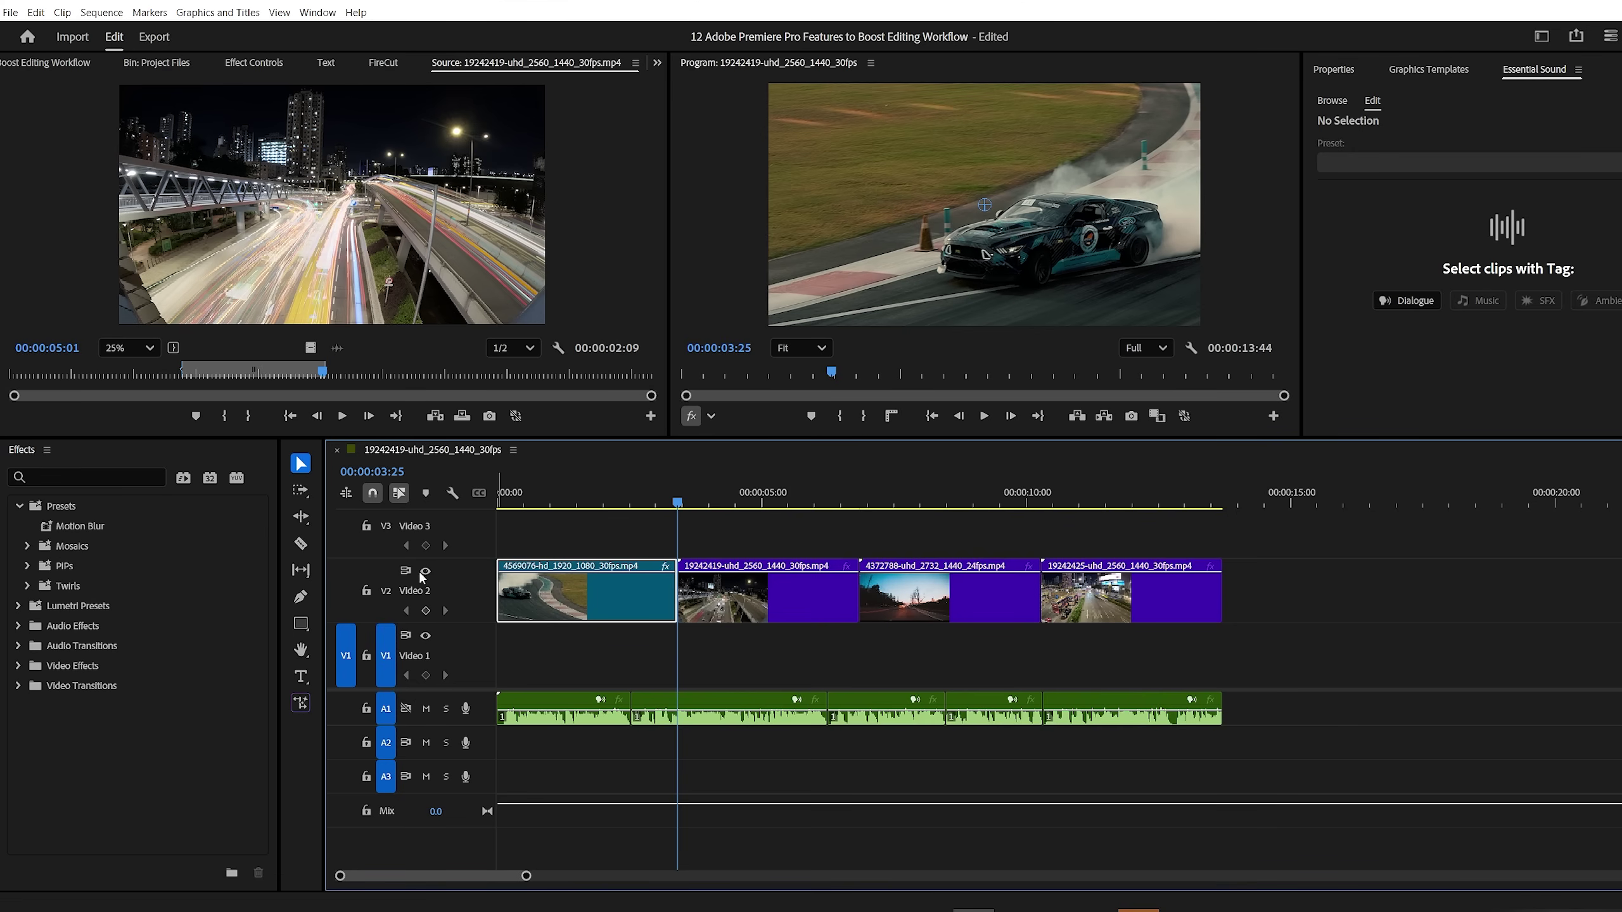
click(435, 416)
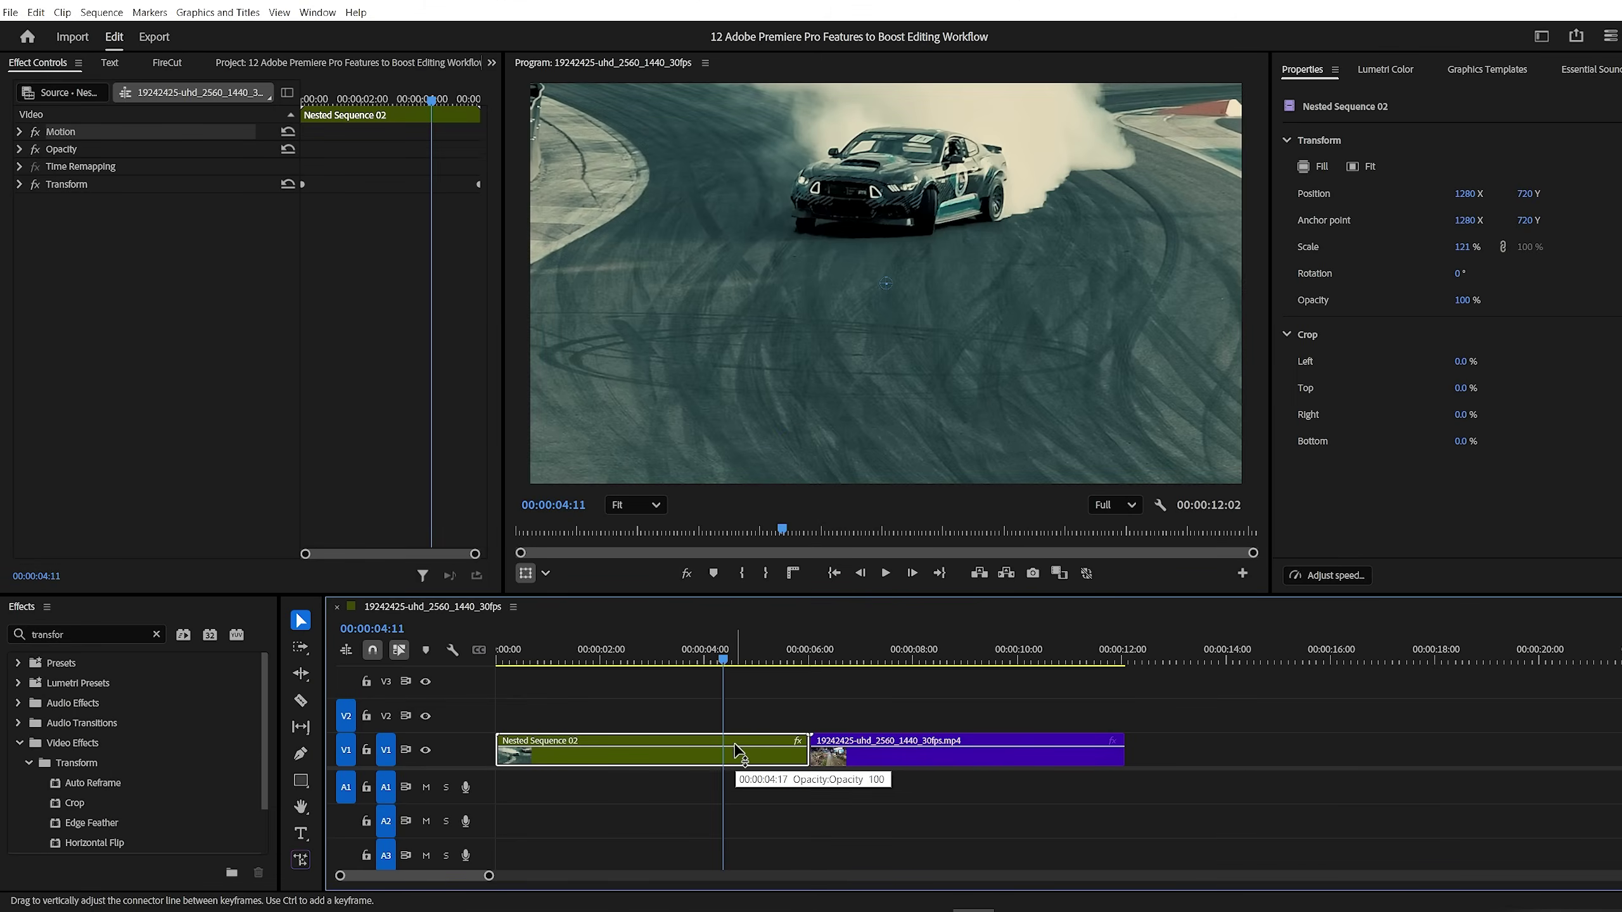
Step: Assign a new keyboard shortcut, Ctrl+Shift+N, to the Nest command
click(845, 757)
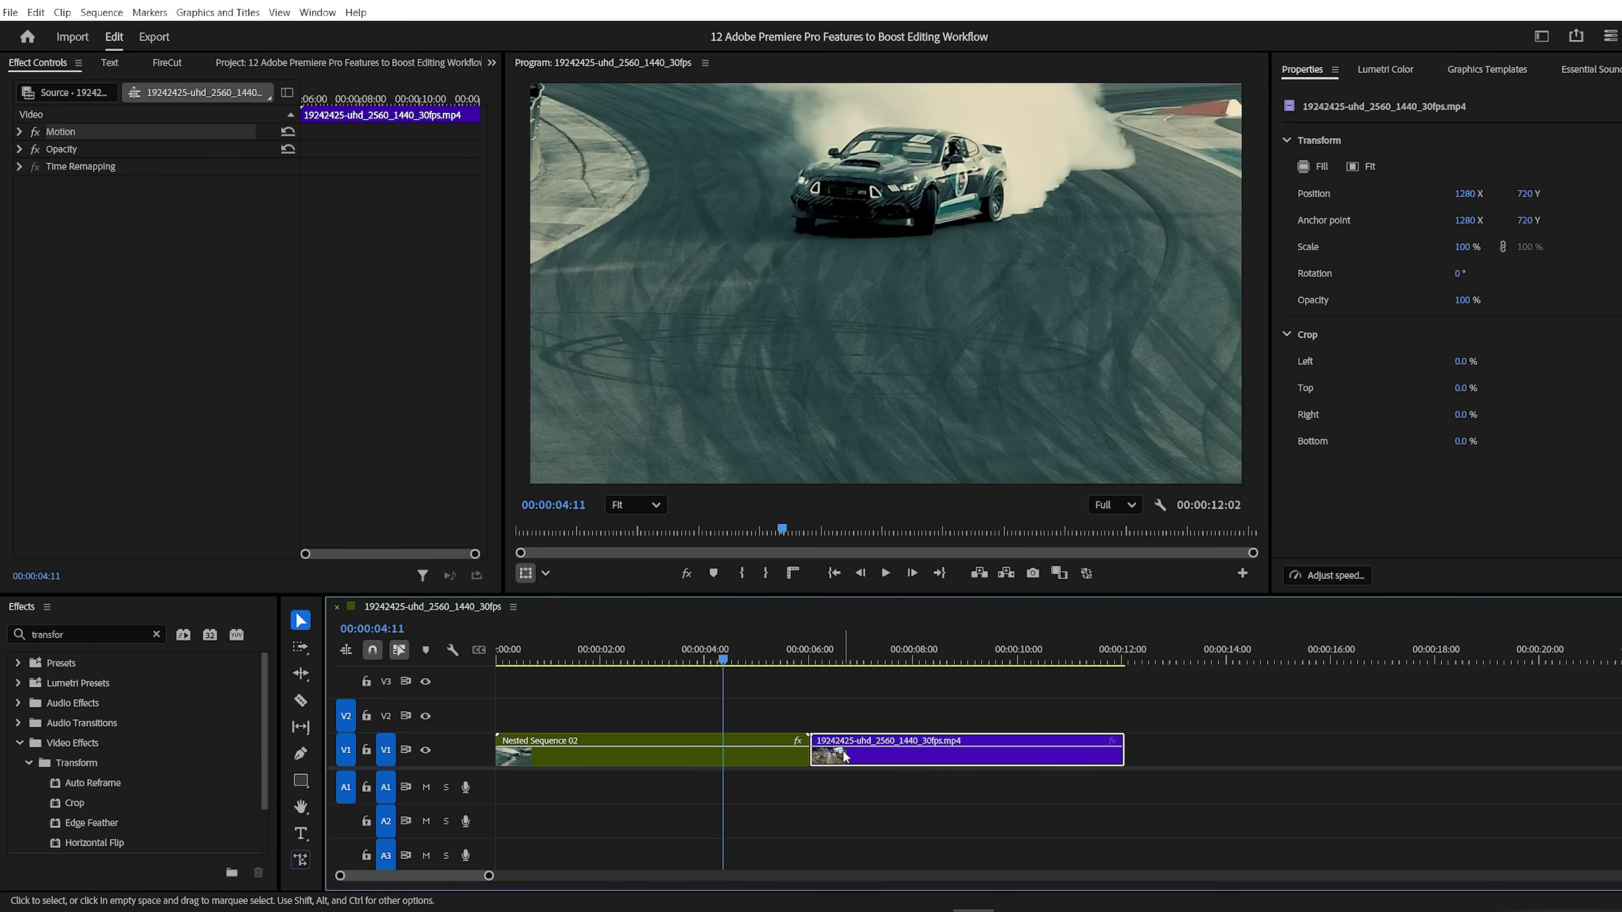
click(742, 757)
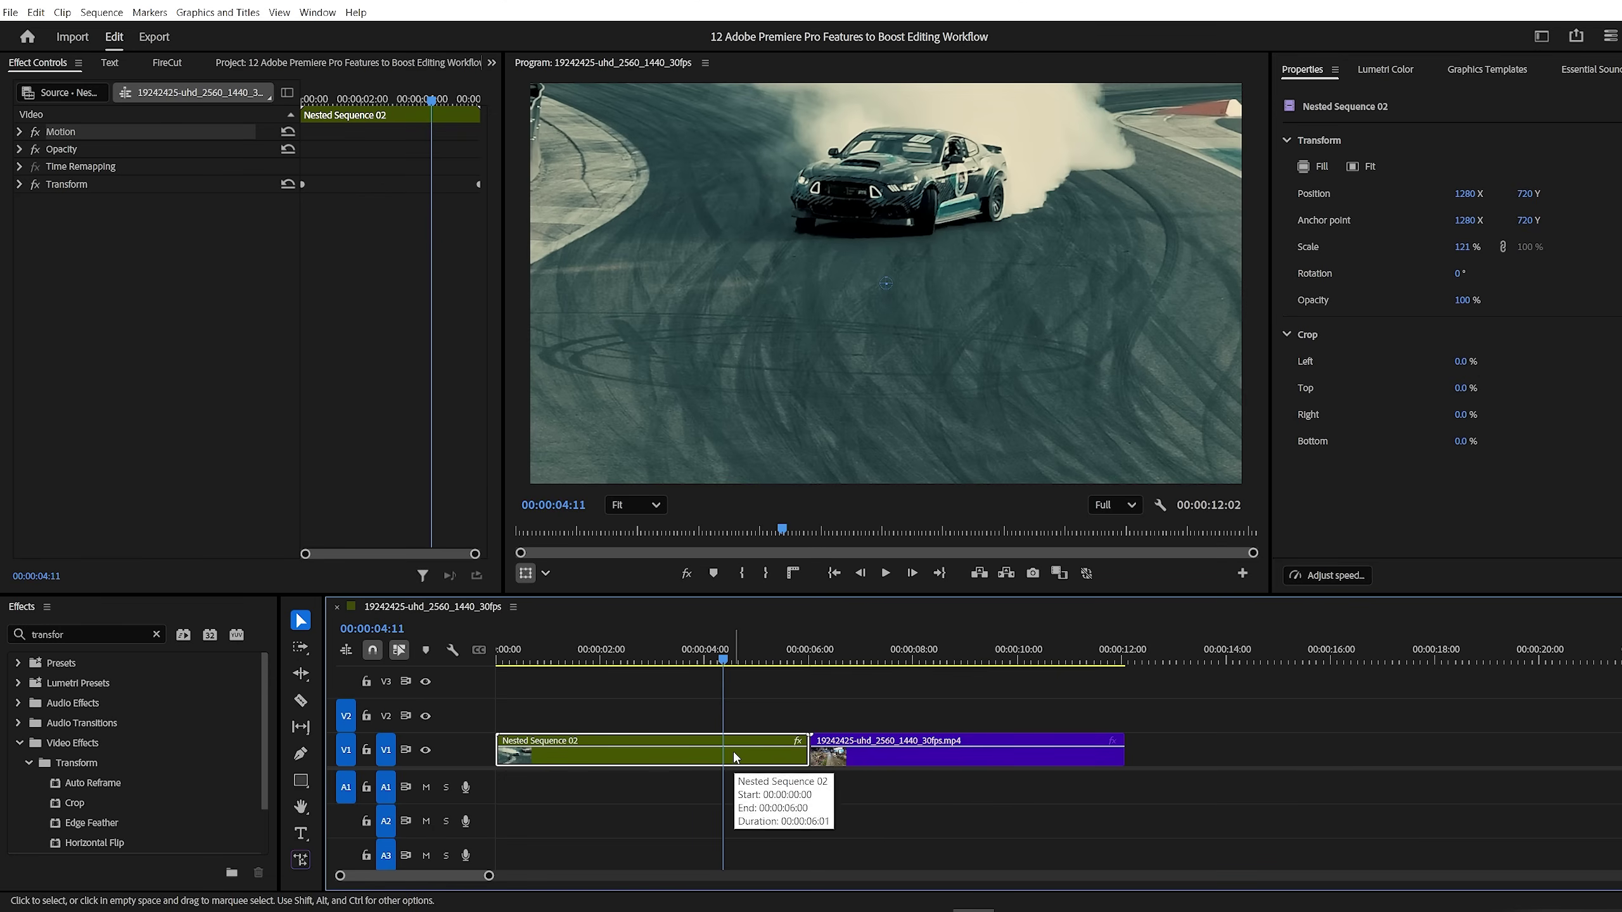
click(35, 12)
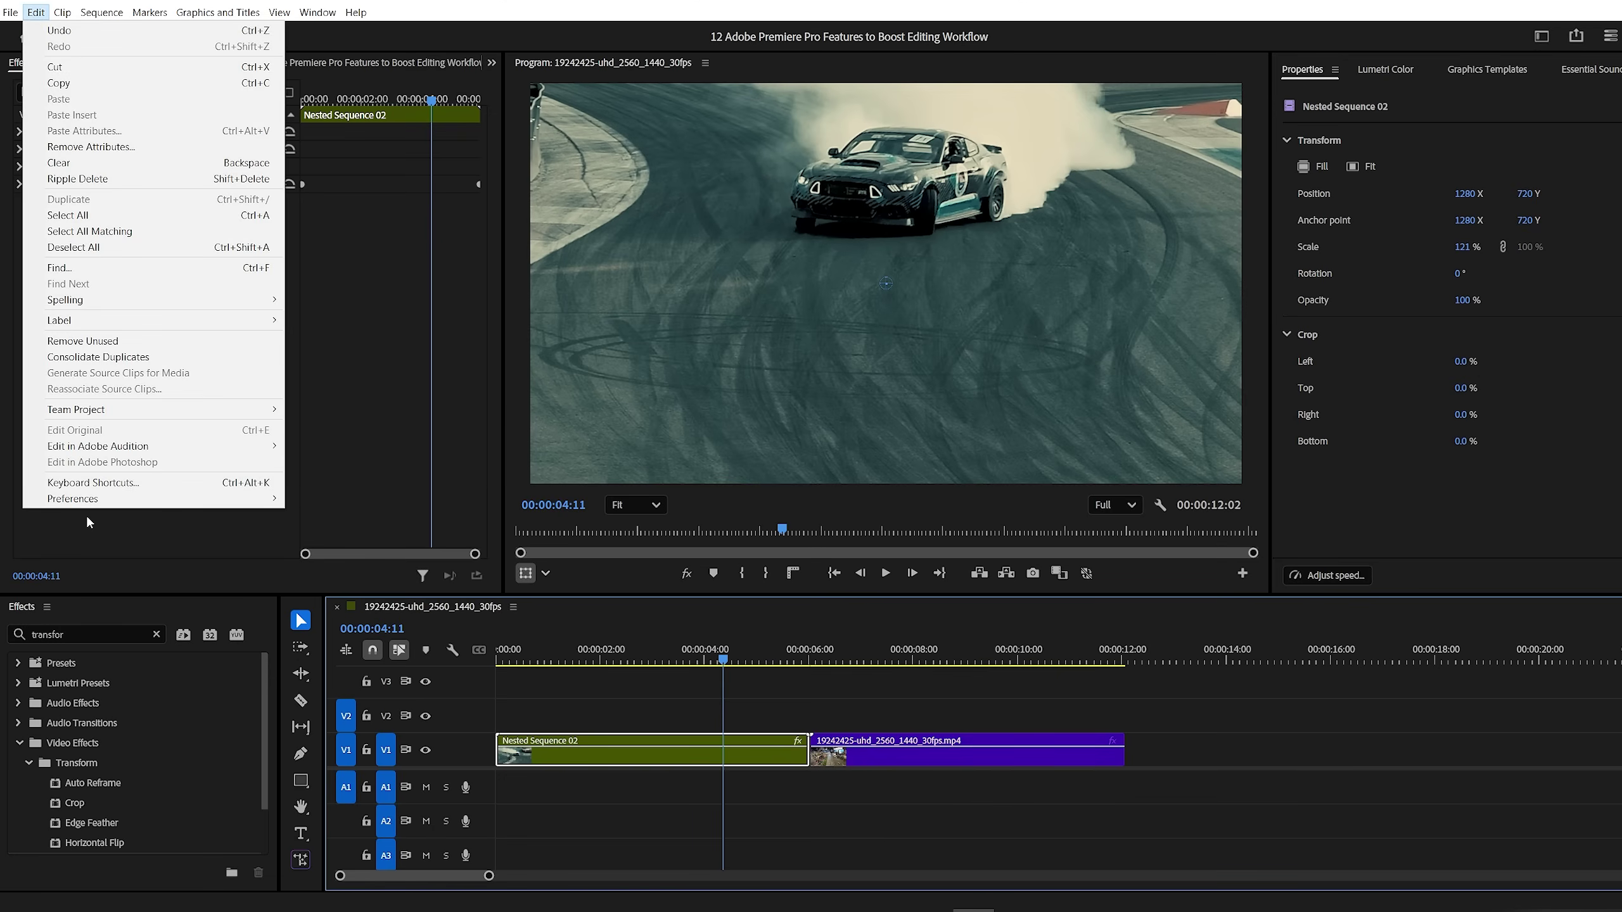
click(81, 482)
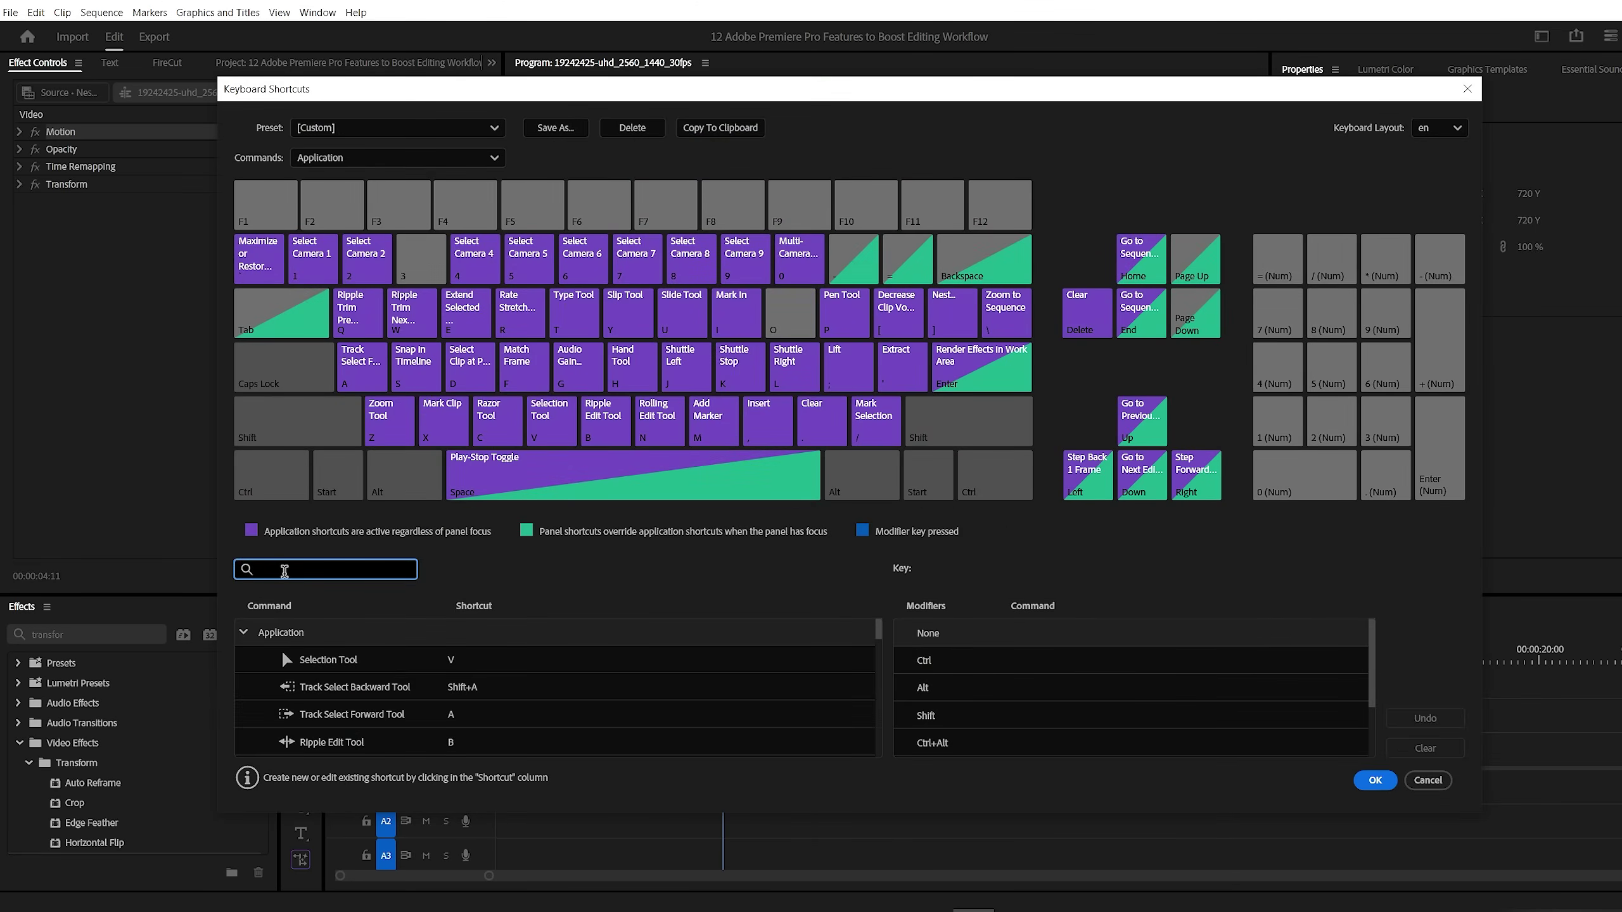
text(nest)
click(320, 685)
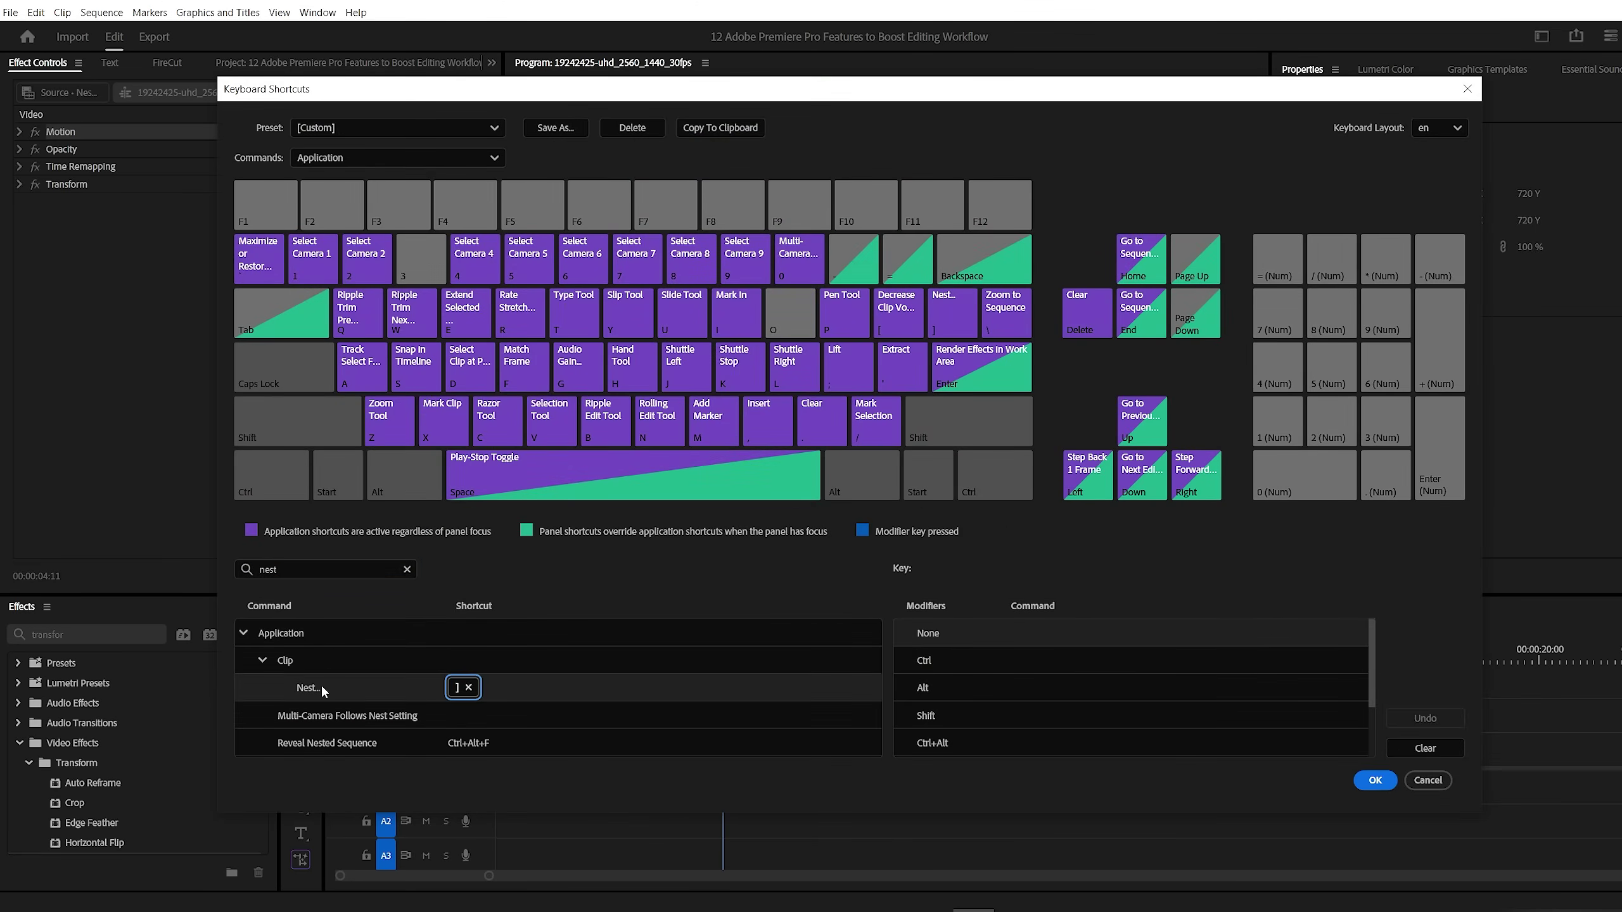
click(502, 690)
click(1374, 780)
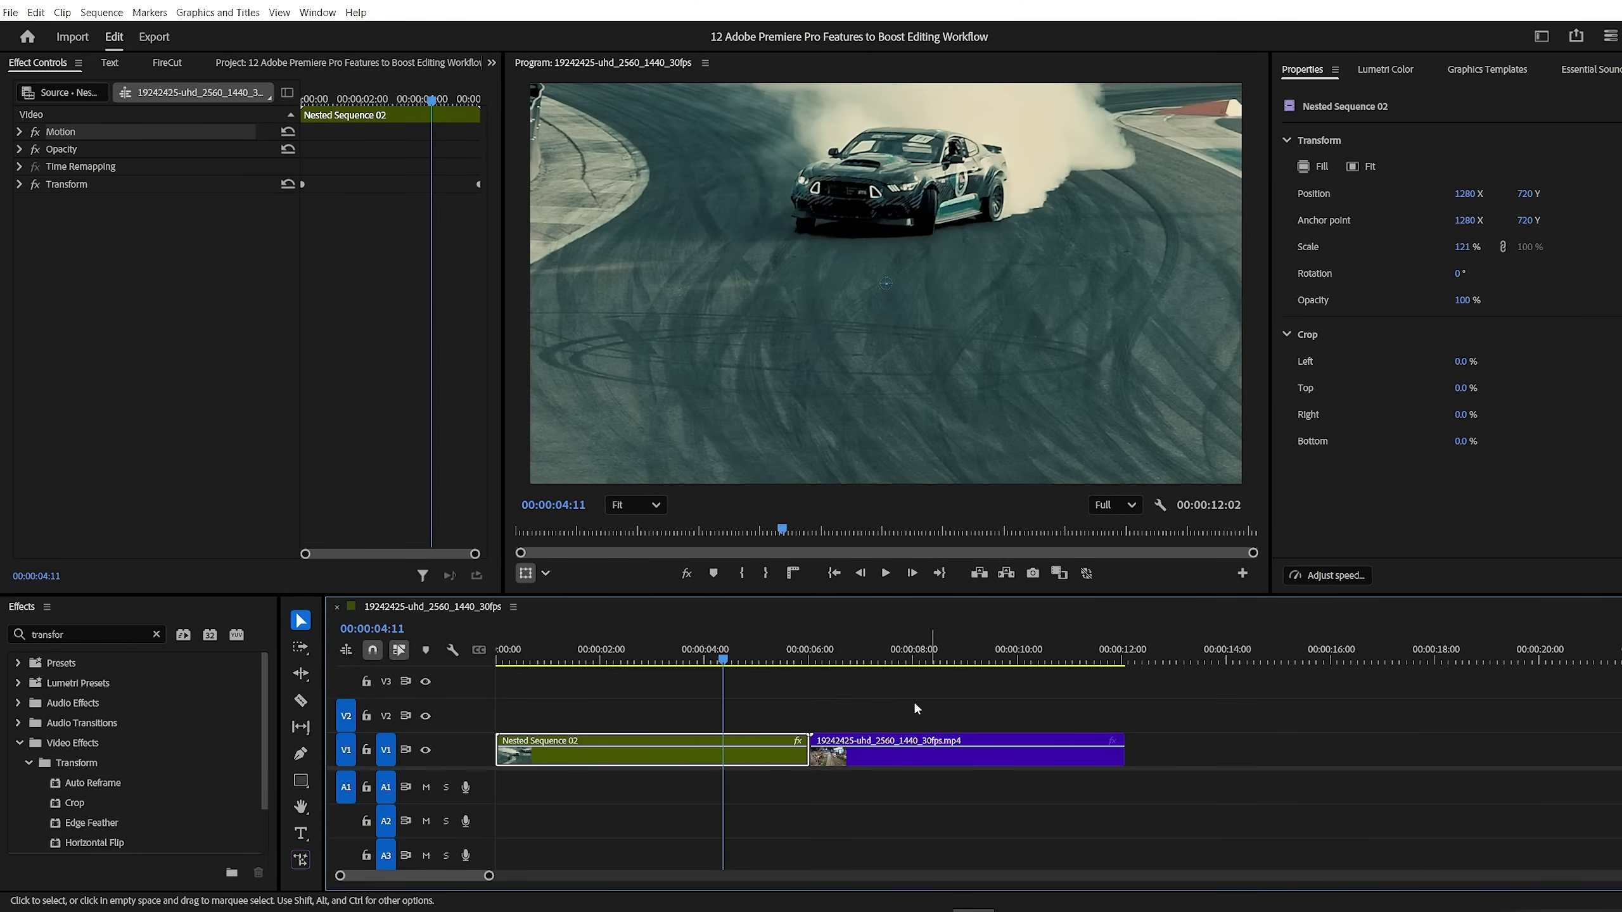
Step: Select the purple mp4 clip and nest it with Ctrl+Shift+N
drag(723, 658, 854, 659)
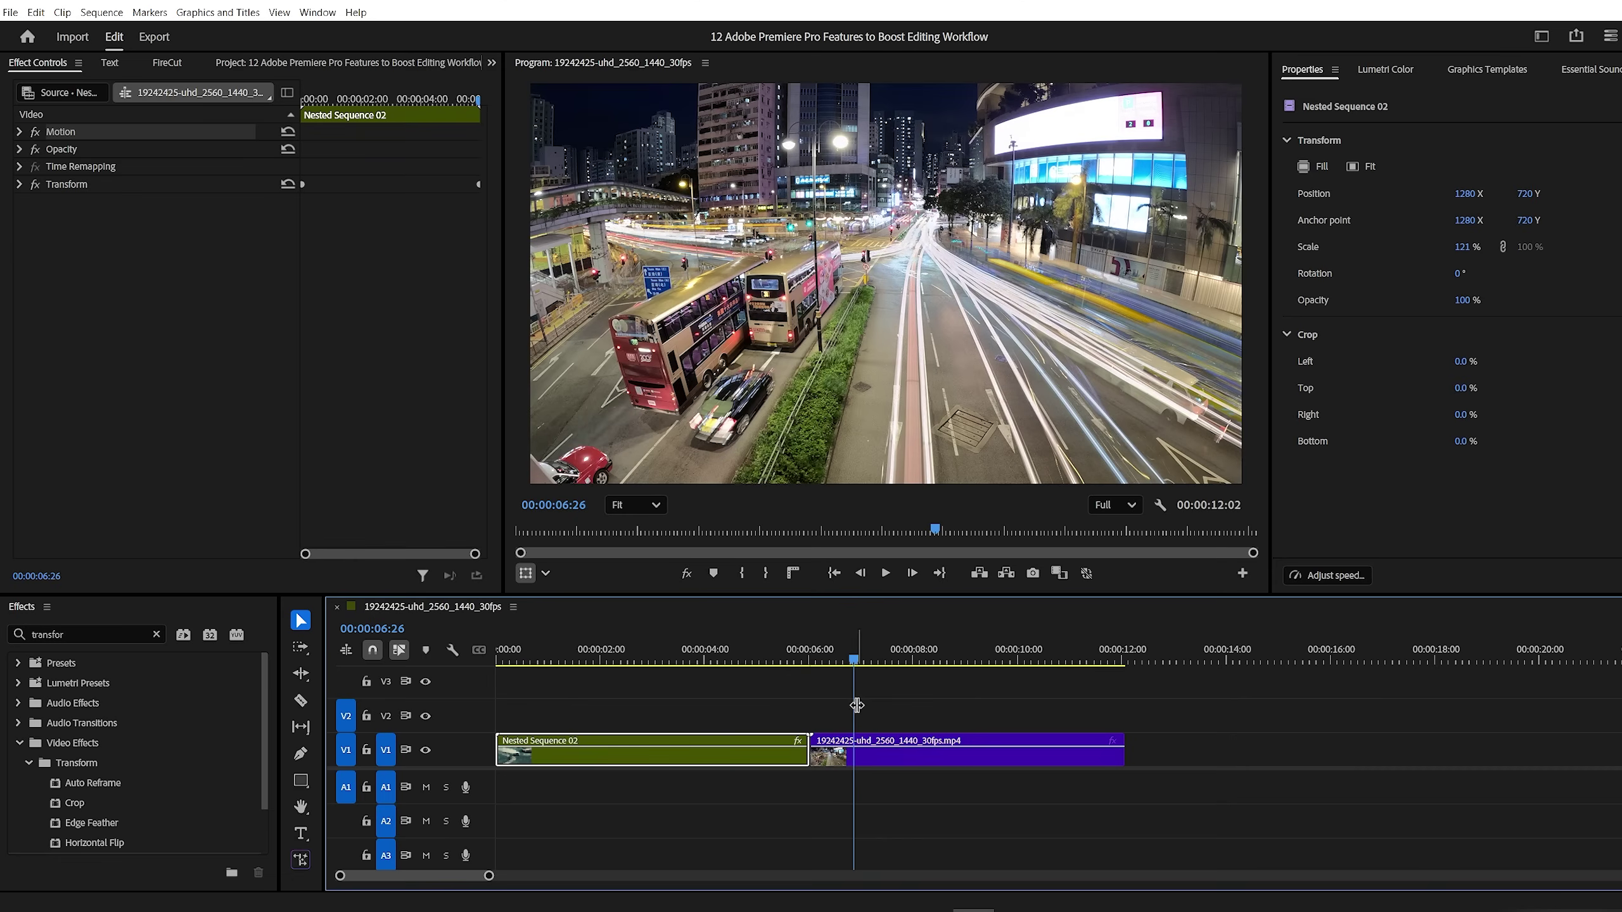
click(863, 756)
key(ctrl+shift+n)
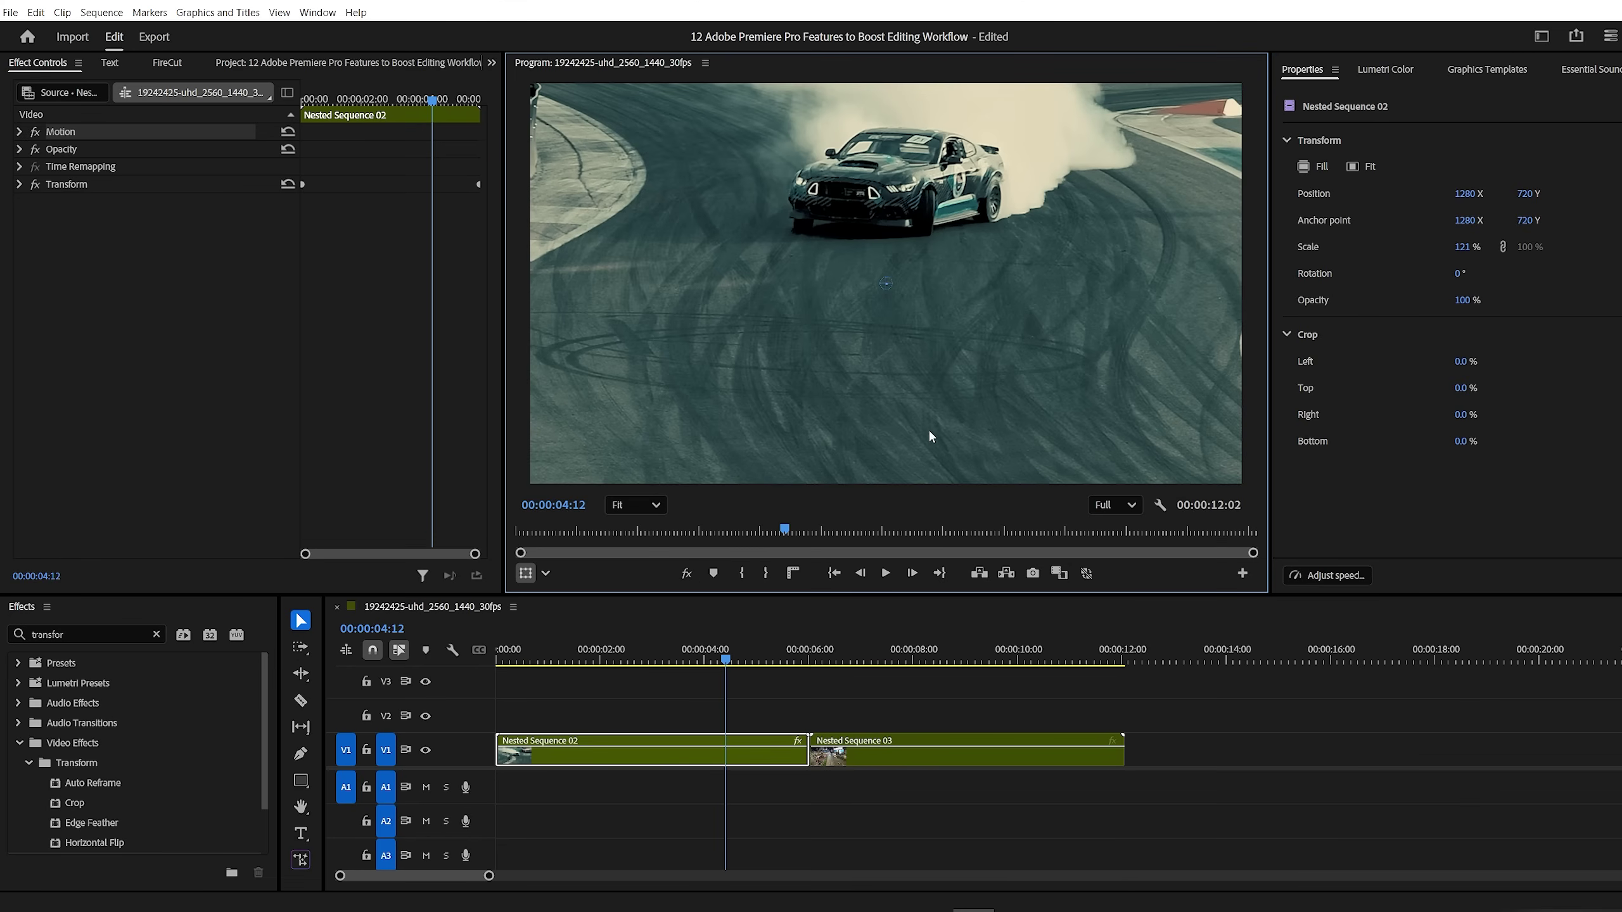
Step: Add the Global FX Mute button to the Program monitor, then toggle effects off and on
click(1242, 573)
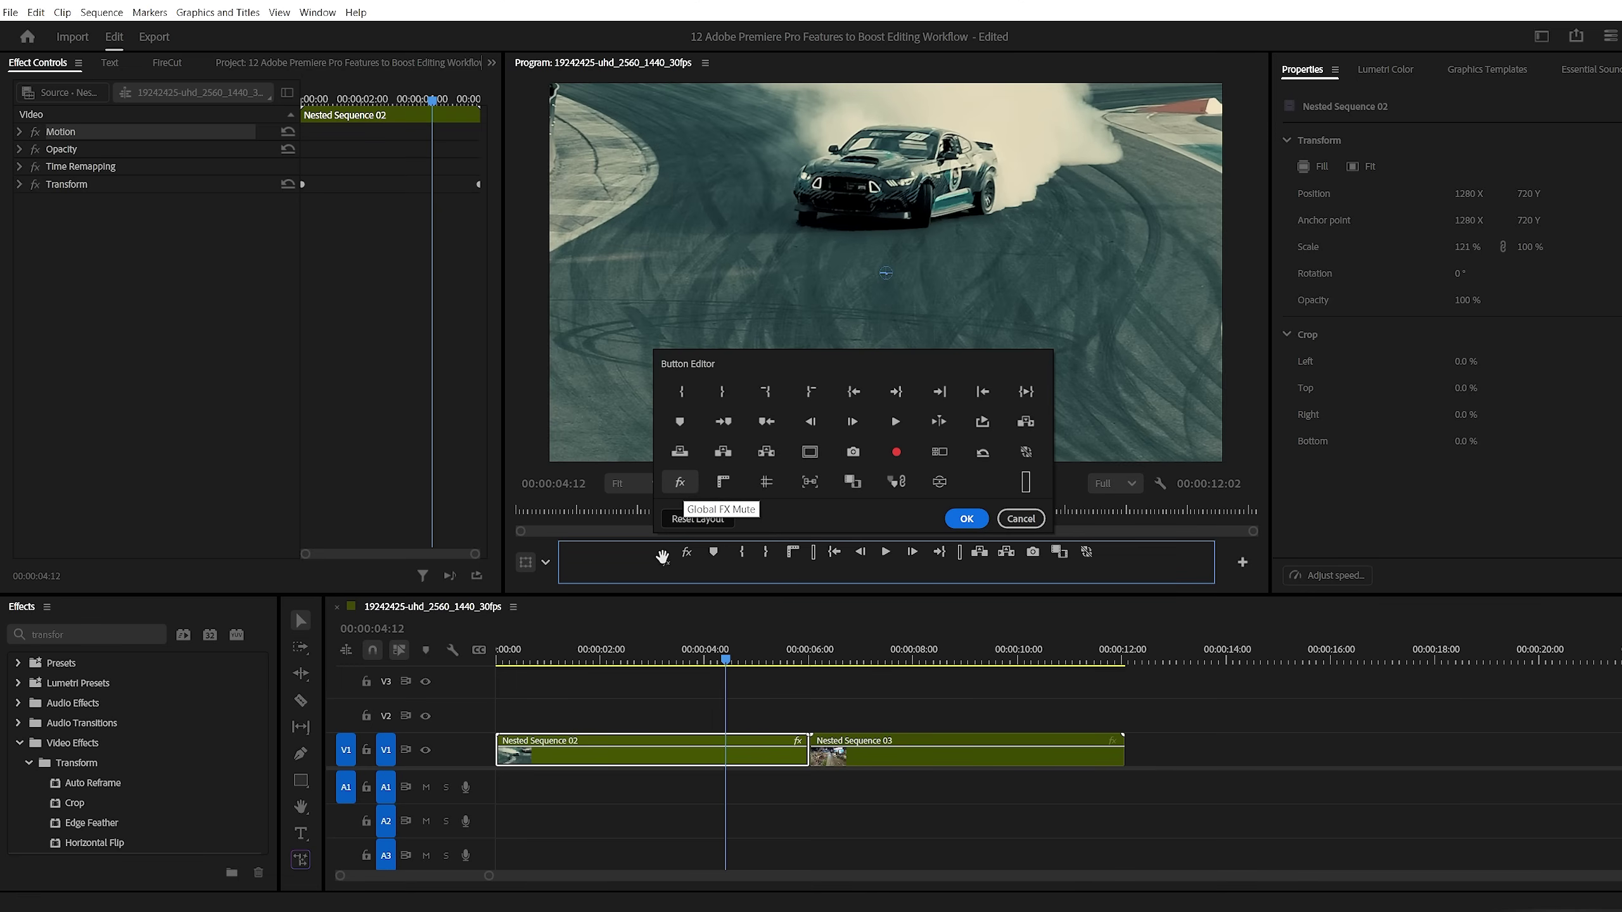
click(966, 518)
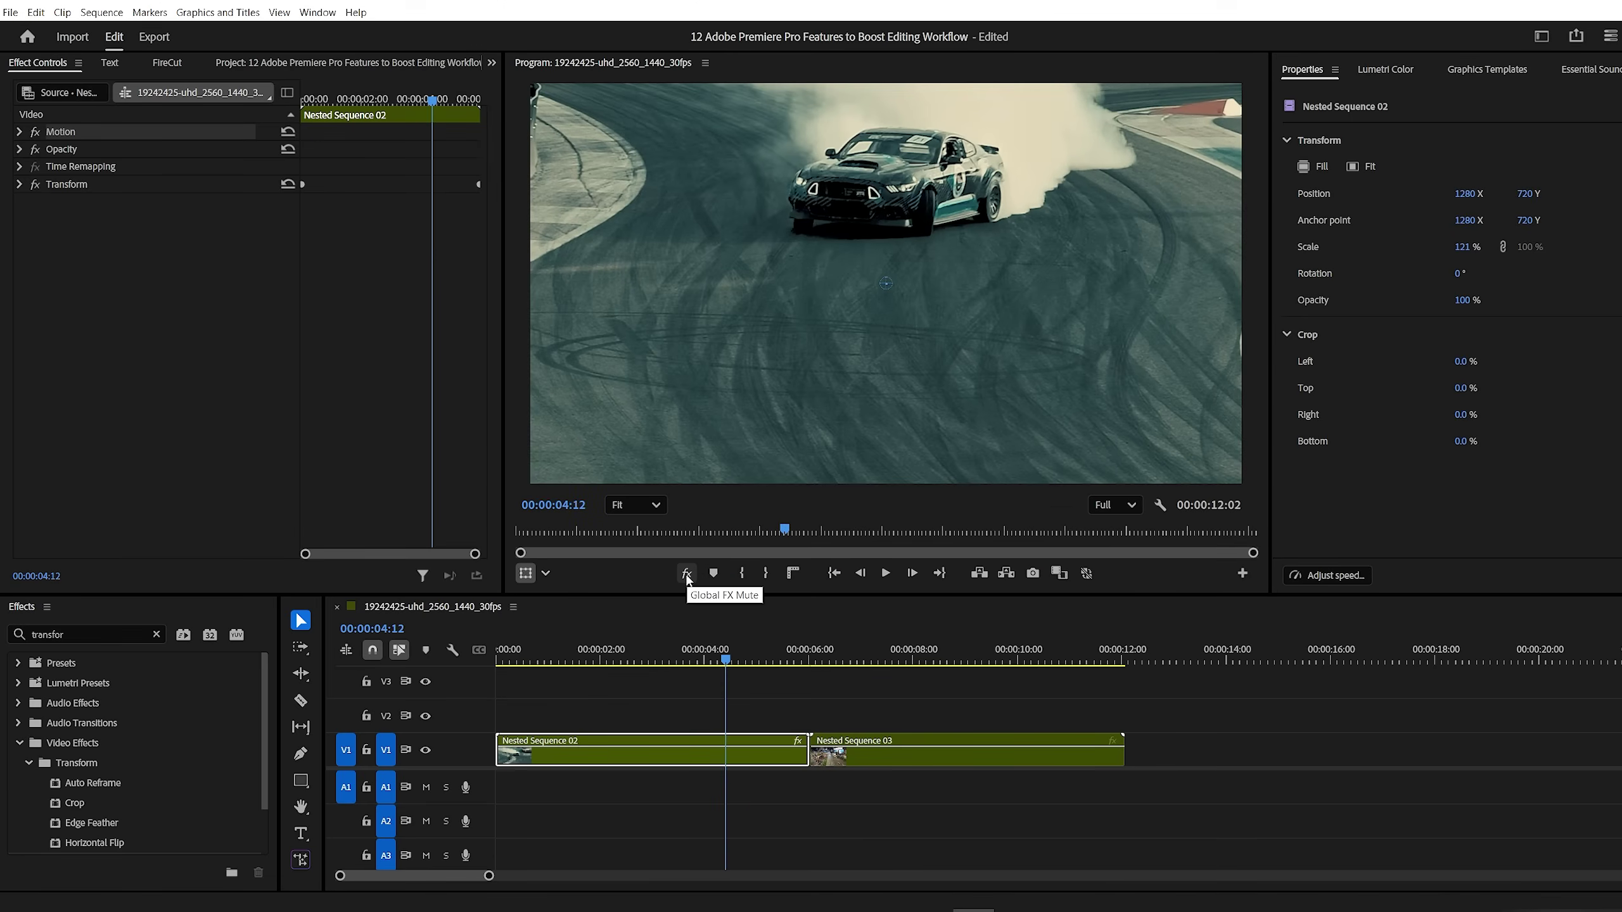
click(686, 576)
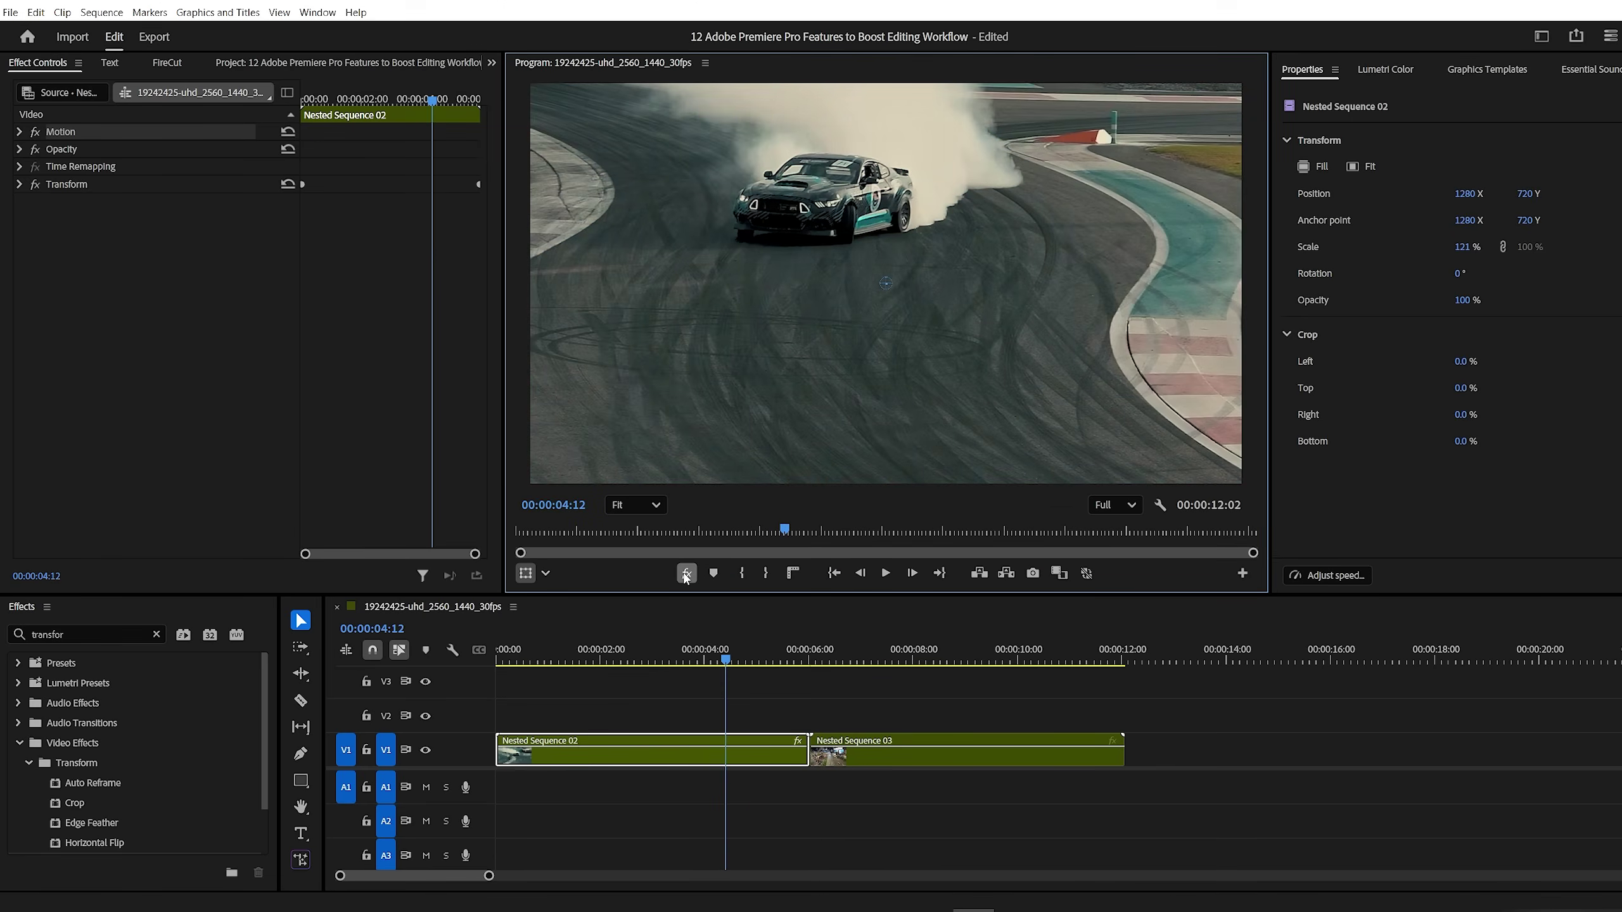
click(686, 575)
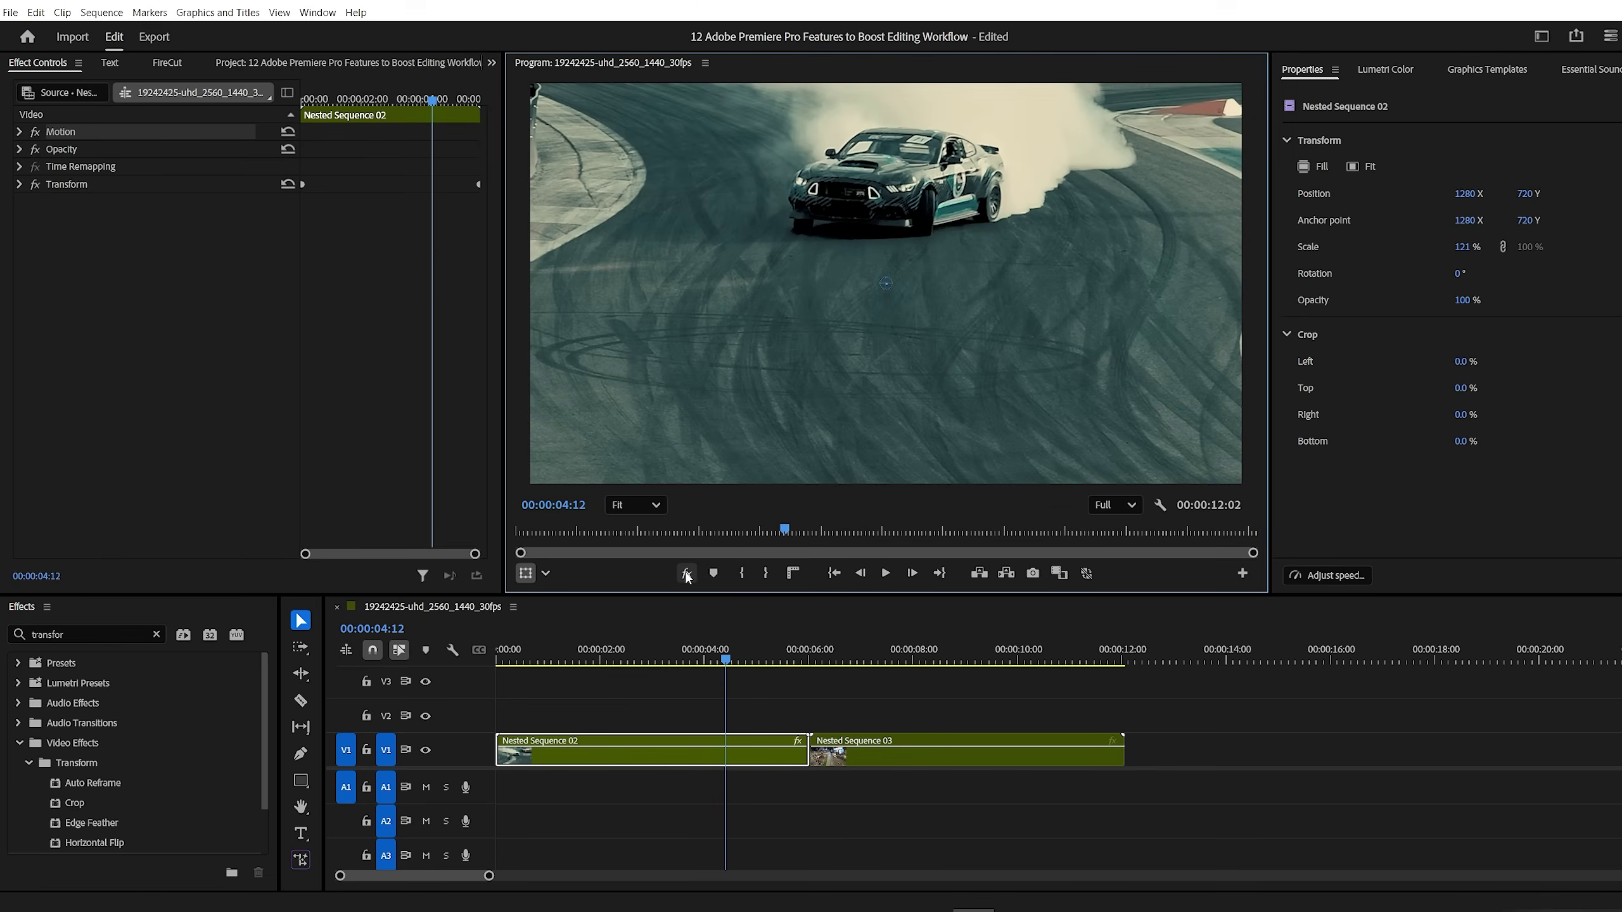